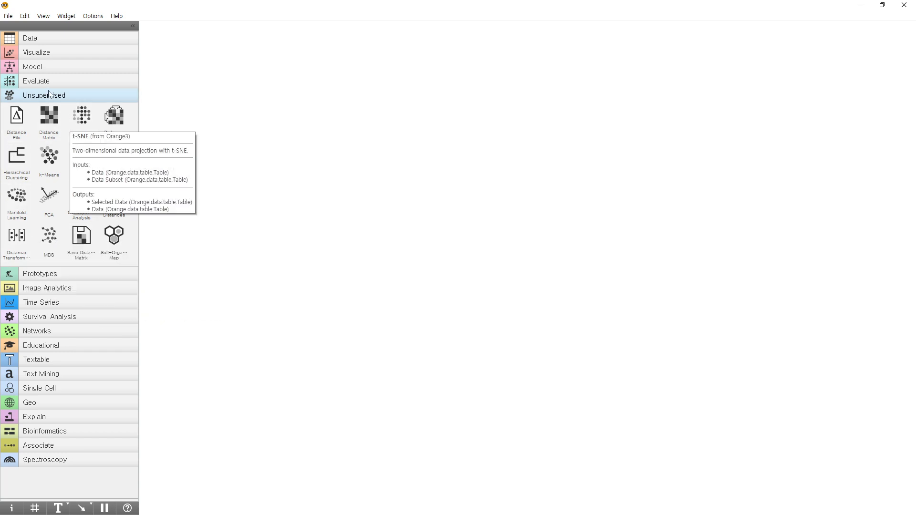
Look through the widgets in the Evaluate, Prototypes, Image Analytics, Time Series and Text Mining categories.
left_click(42, 81)
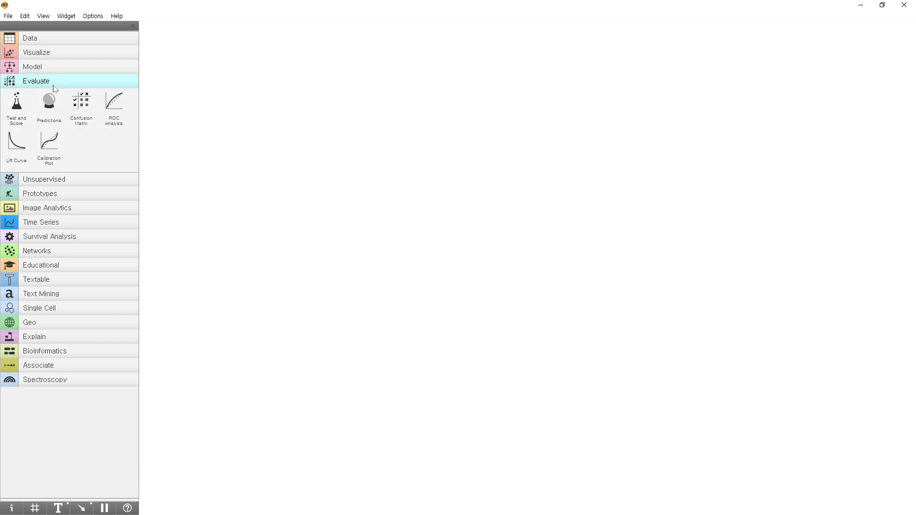
left_click(55, 195)
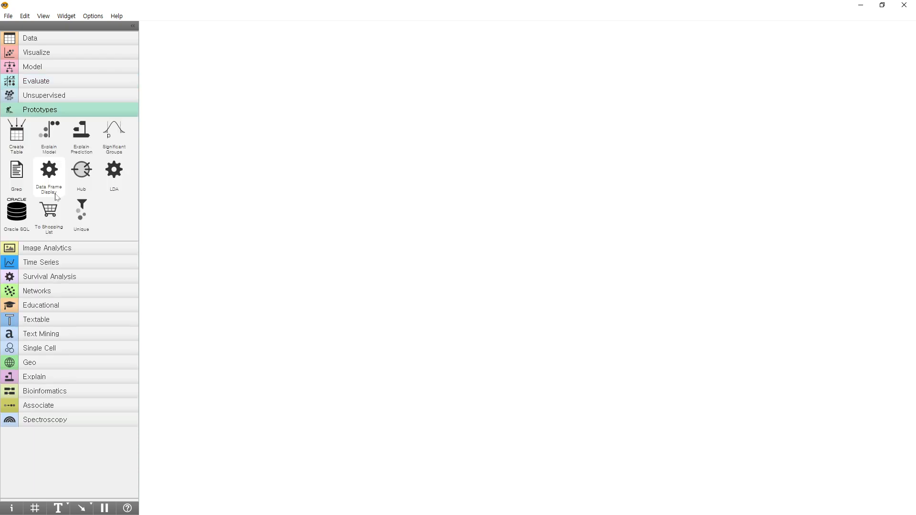
left_click(82, 247)
left_click(72, 222)
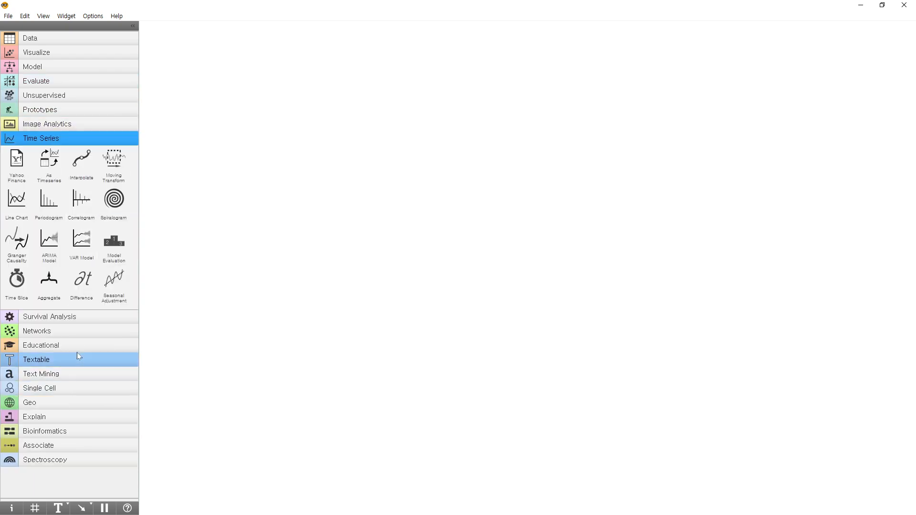
left_click(68, 374)
scroll(76, 334, "down", 2)
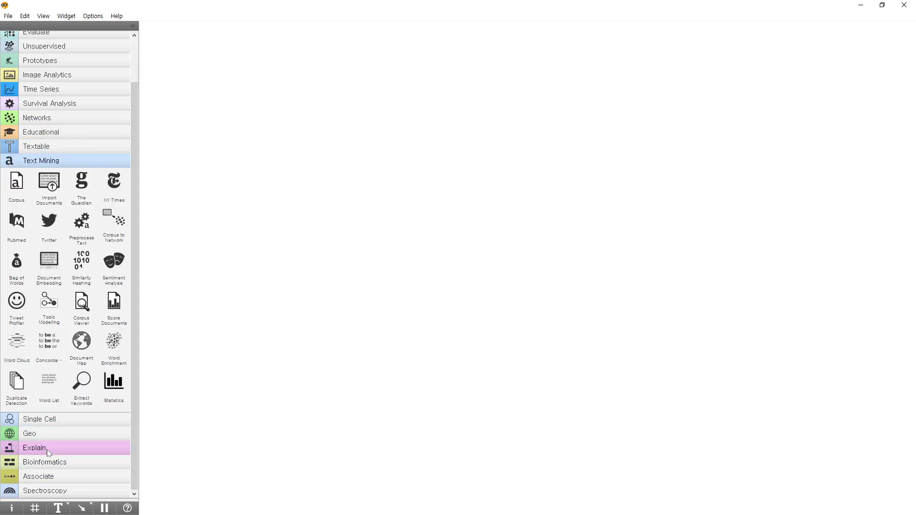
Open the add-on installer, review the list of add-ons, and close it without changing any selection.
left_click(93, 16)
left_click(115, 50)
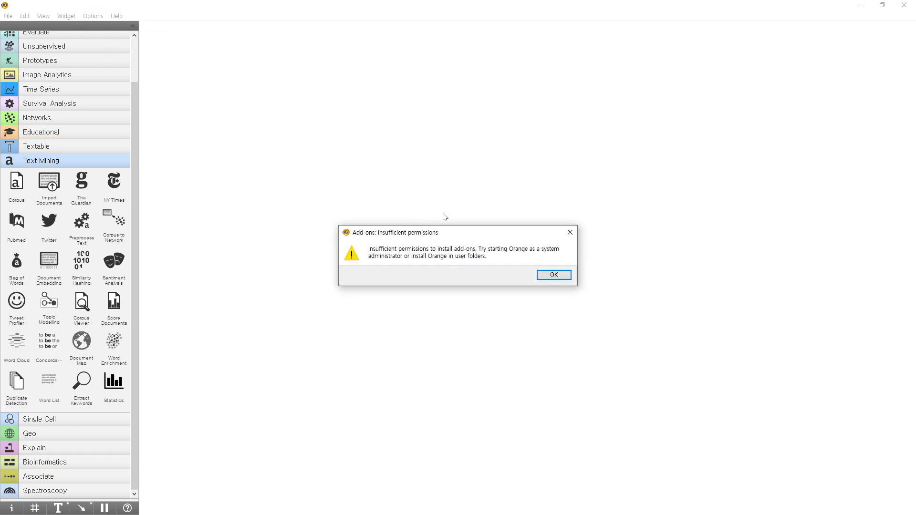
left_click(554, 276)
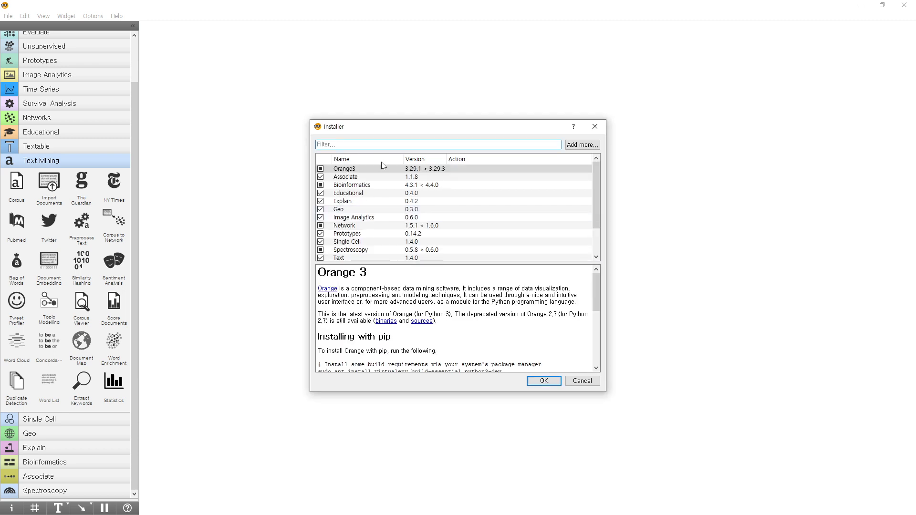
scroll(374, 186, "down", 2)
scroll(375, 189, "up", 2)
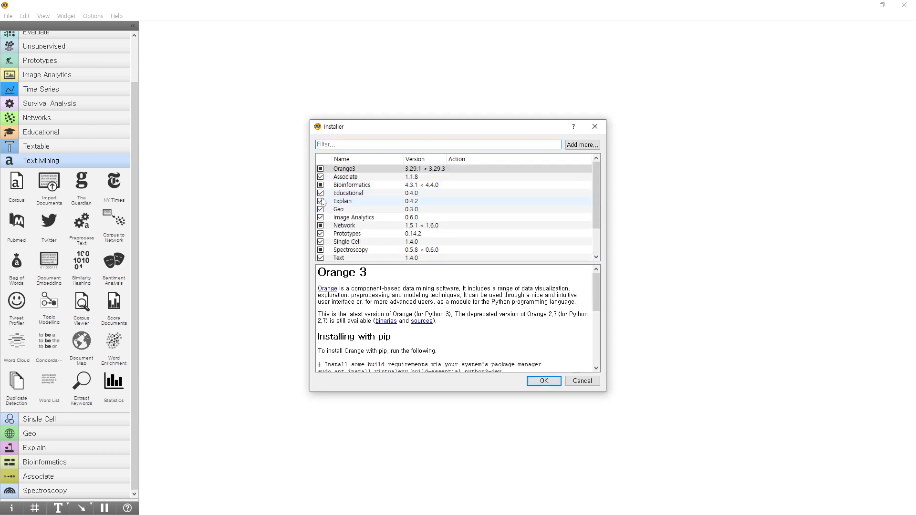
scroll(339, 238, "down", 2)
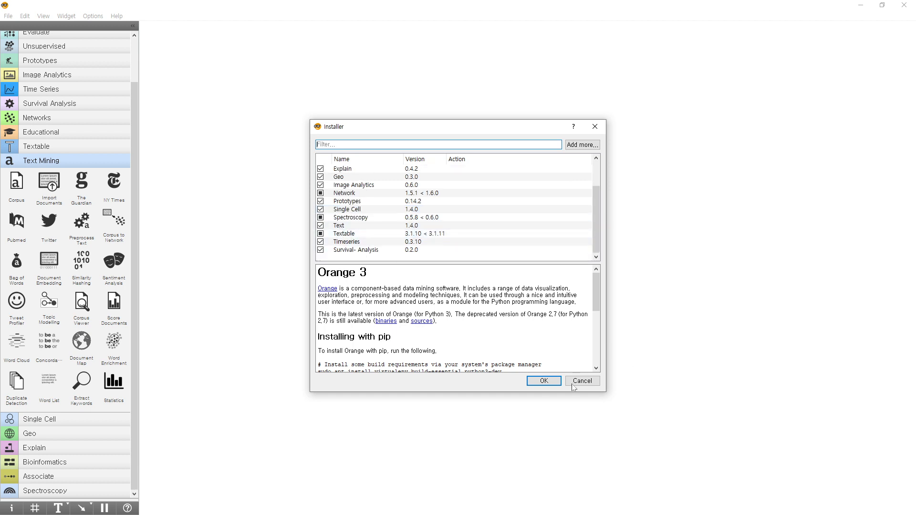
left_click(553, 381)
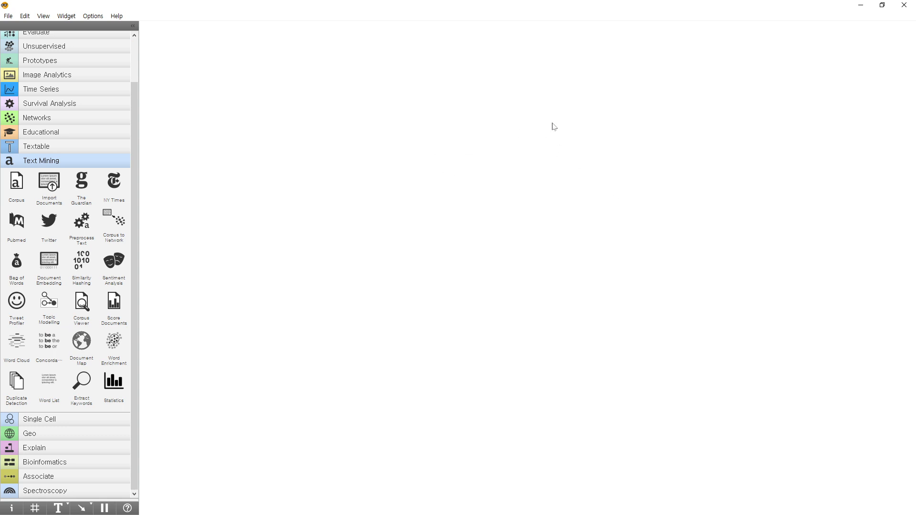
Look through the widgets in the Explain, Bioinformatics, Associate and Spectroscopy categories.
left_click(76, 419)
left_click(72, 380)
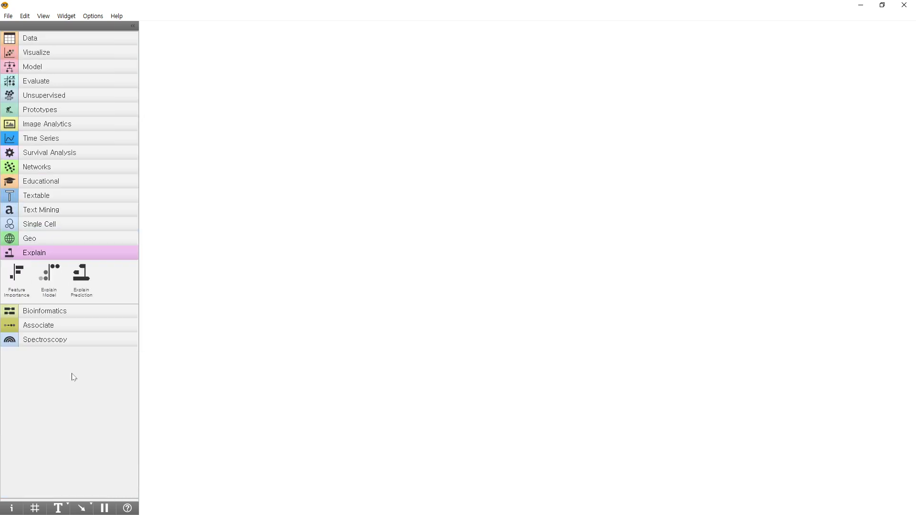
left_click(76, 311)
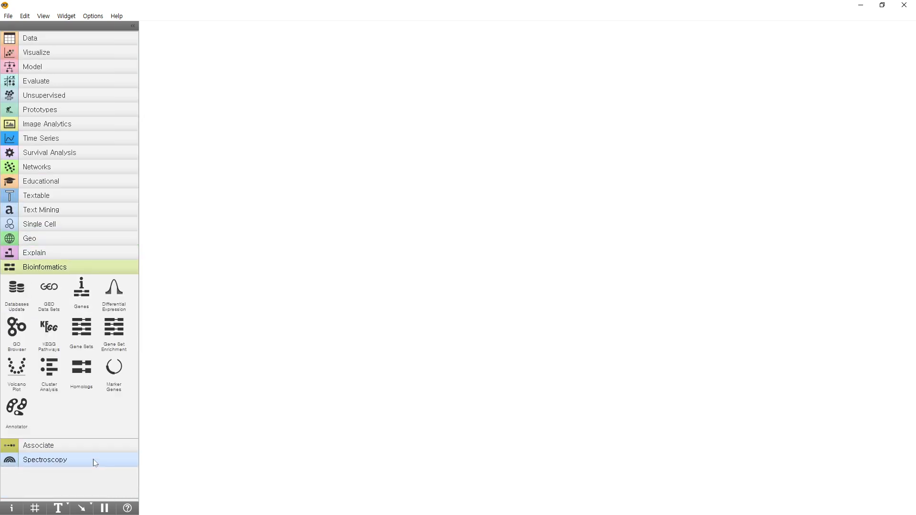
left_click(94, 445)
left_click(65, 339)
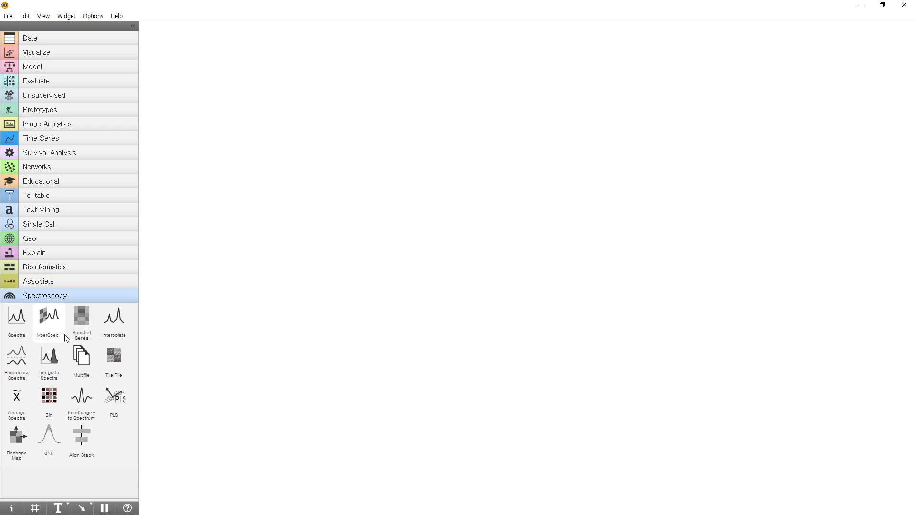
Add a Datasets widget from the Data category to the canvas and enlarge the canvas view around it.
left_click(71, 41)
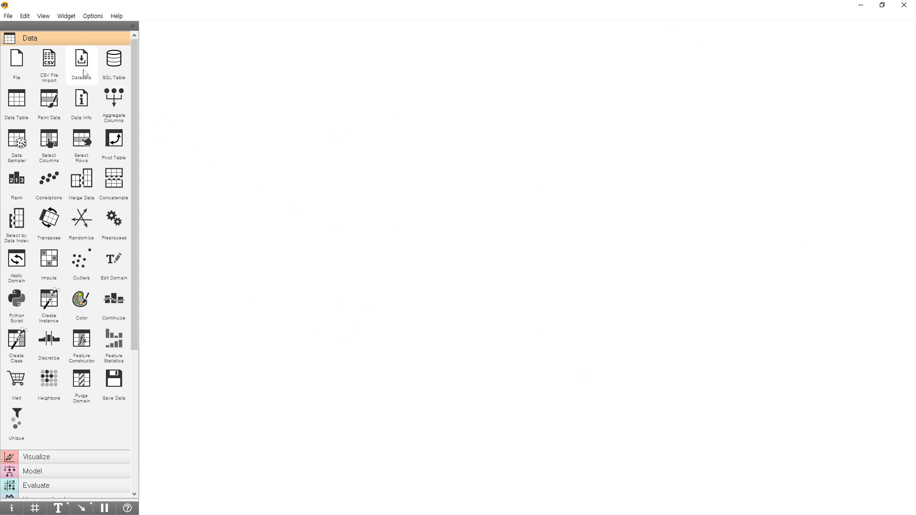
left_click_drag(81, 61, 220, 114)
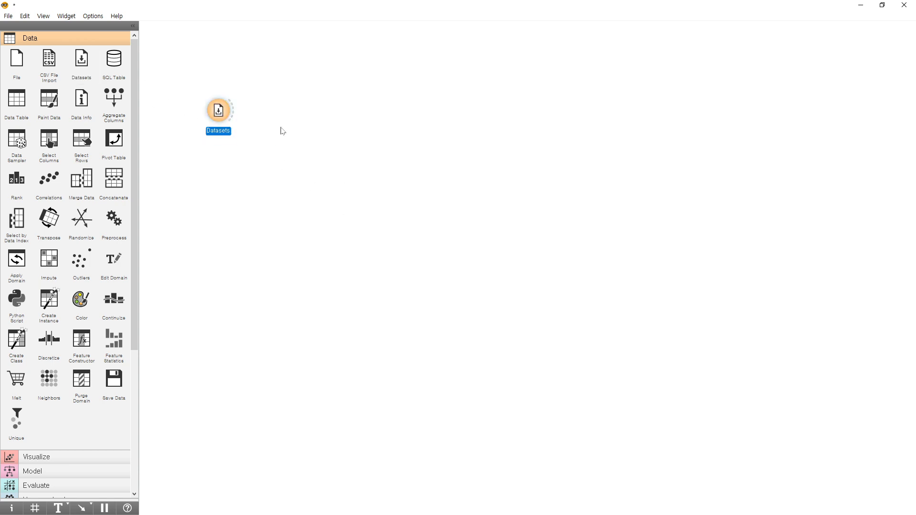
scroll(280, 127, "up", 5)
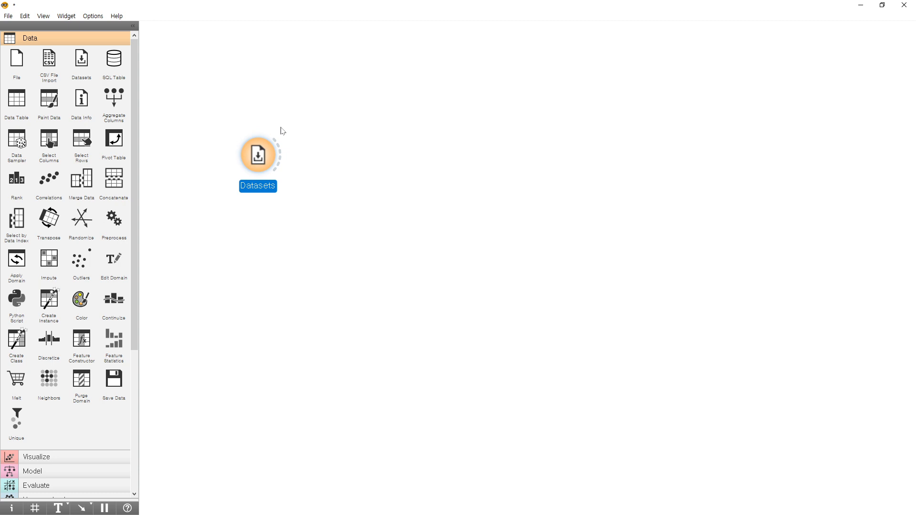
left_click_drag(254, 150, 228, 111)
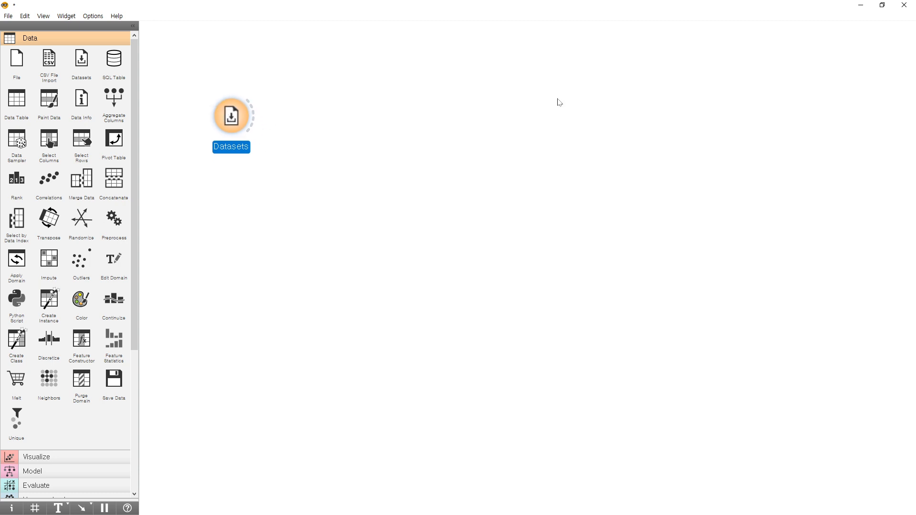
In the Datasets widget, search the dataset list for "iris", select the Iris dataset, and close the window.
double_click(238, 115)
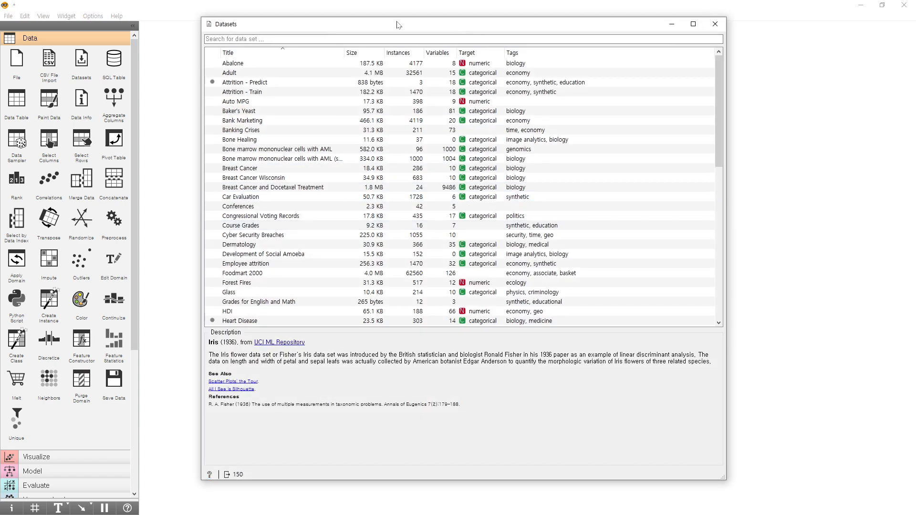
left_click_drag(394, 23, 473, 21)
scroll(404, 143, "down", 15)
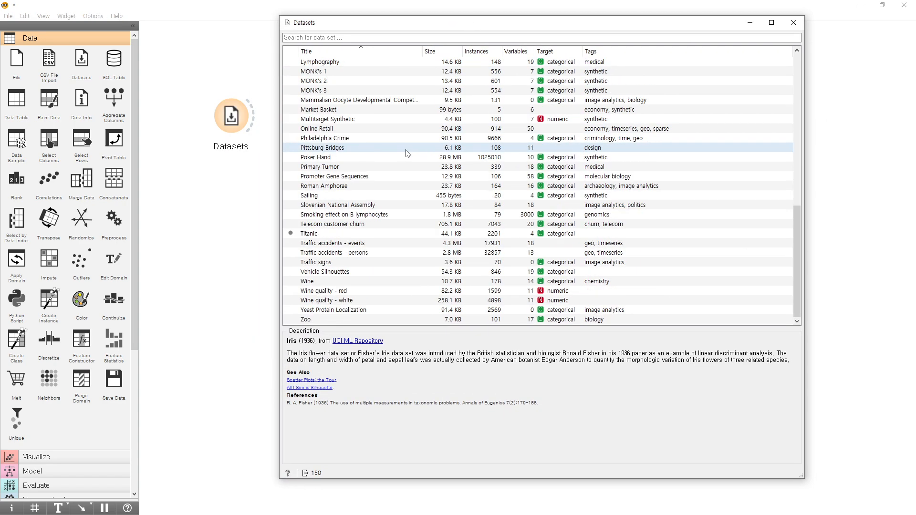
scroll(408, 153, "up", 15)
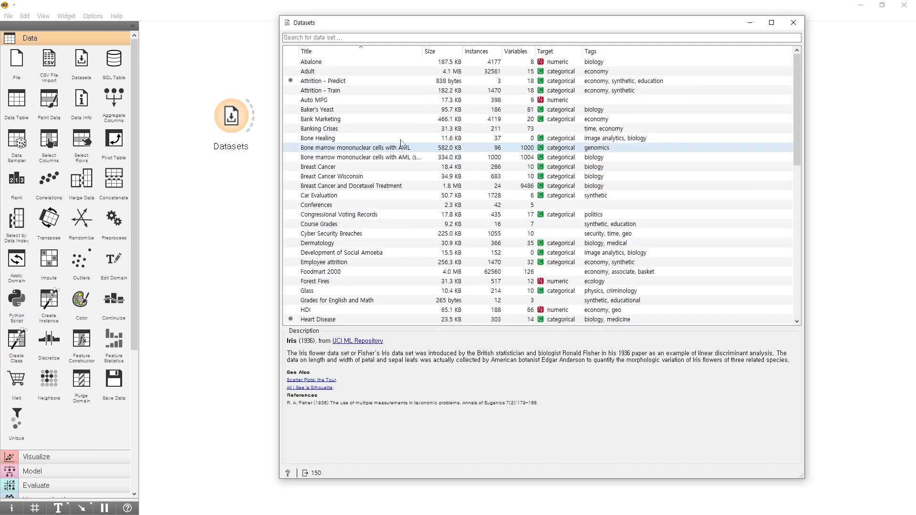
left_click(342, 38)
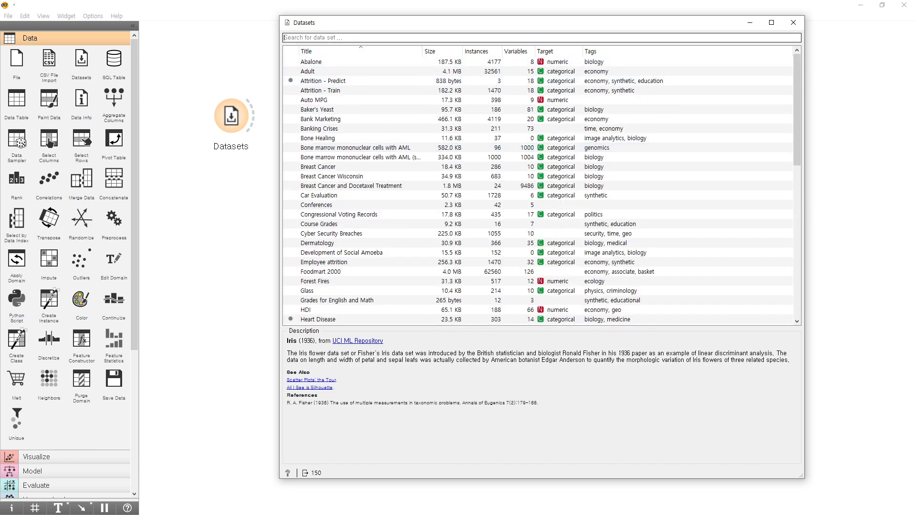
type("iris")
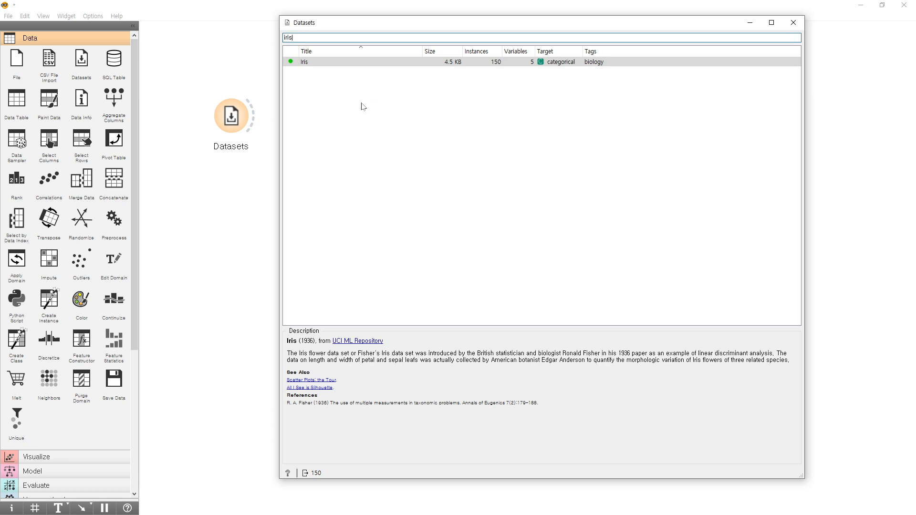
left_click(334, 63)
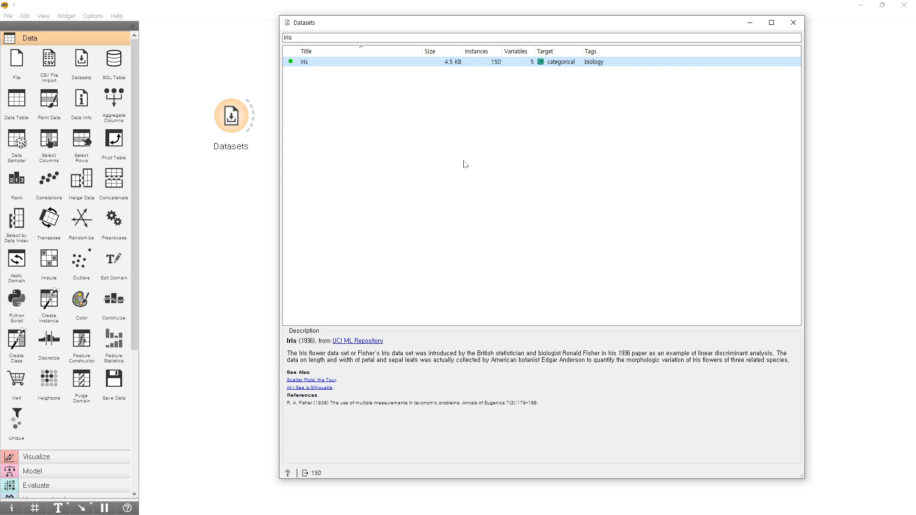
left_click(793, 22)
Add a Data Info widget above and to the right of Datasets and connect the Datasets output to it.
left_click(243, 138)
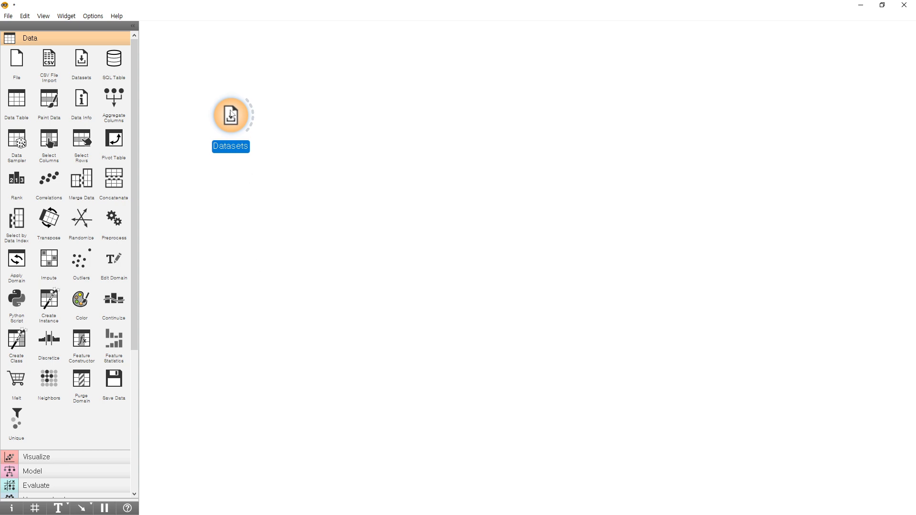
left_click_drag(236, 117, 227, 129)
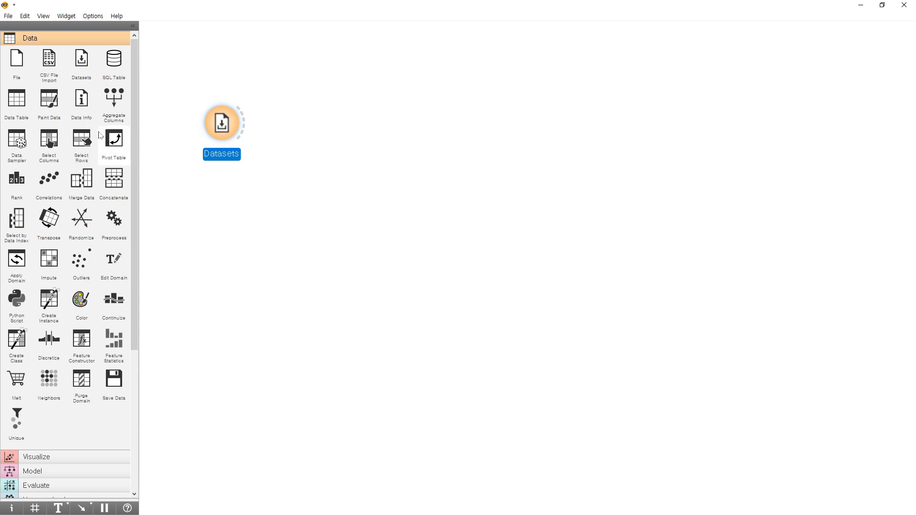
left_click(80, 106)
left_click_drag(326, 130, 362, 72)
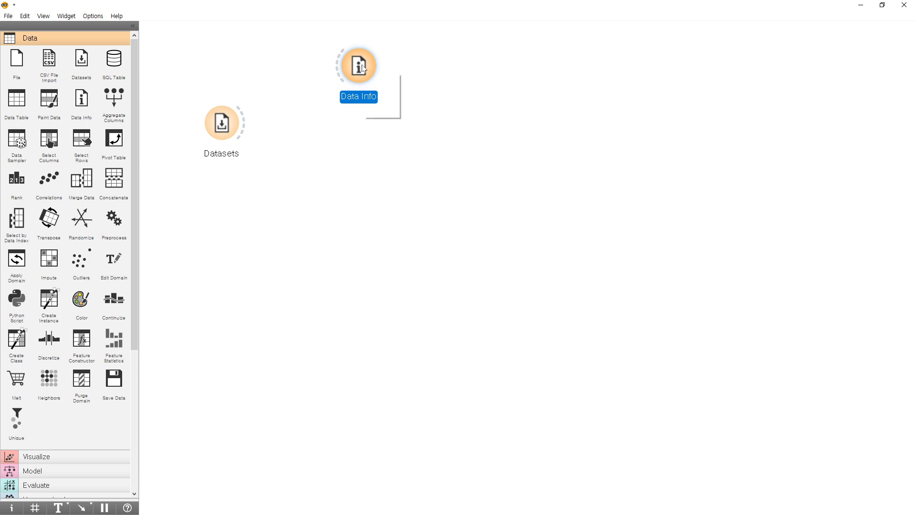
left_click_drag(363, 68, 358, 70)
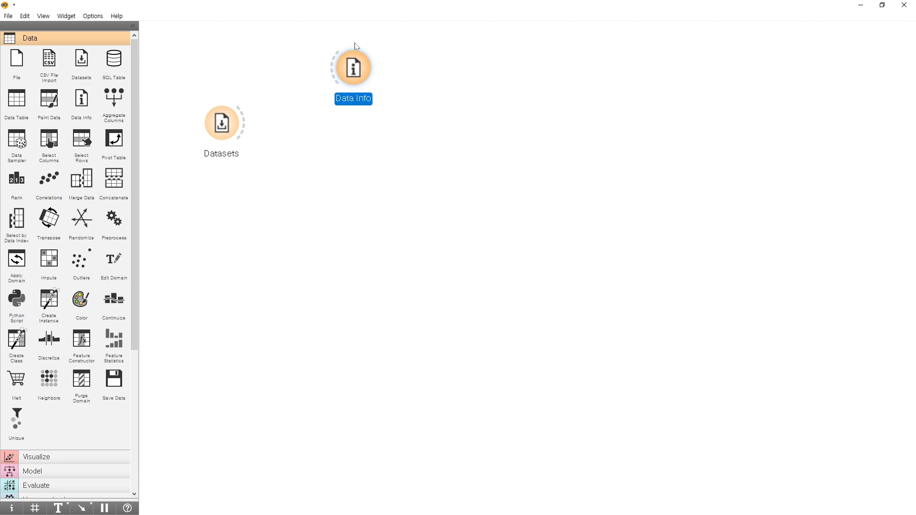
left_click_drag(244, 125, 329, 80)
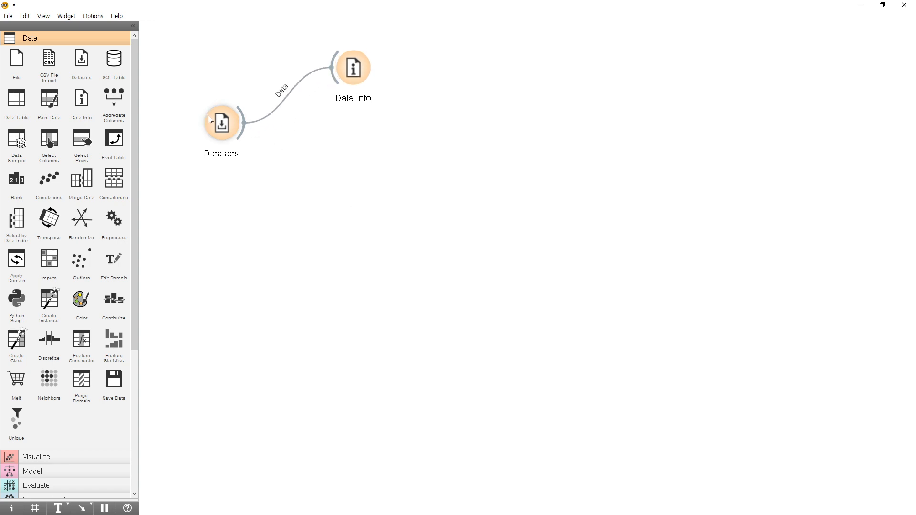
Check the Data-to-Data link between the Datasets and Data Info widgets and keep it as is.
left_click(221, 127)
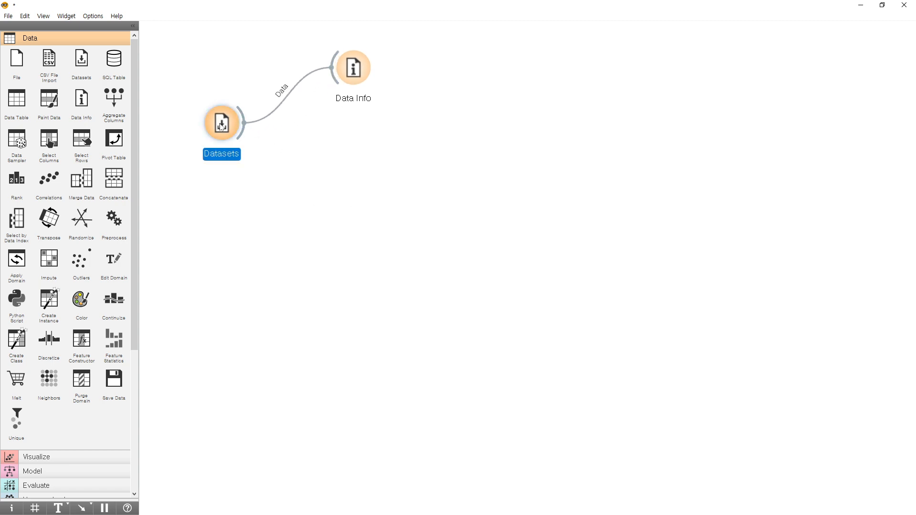
left_click(357, 78)
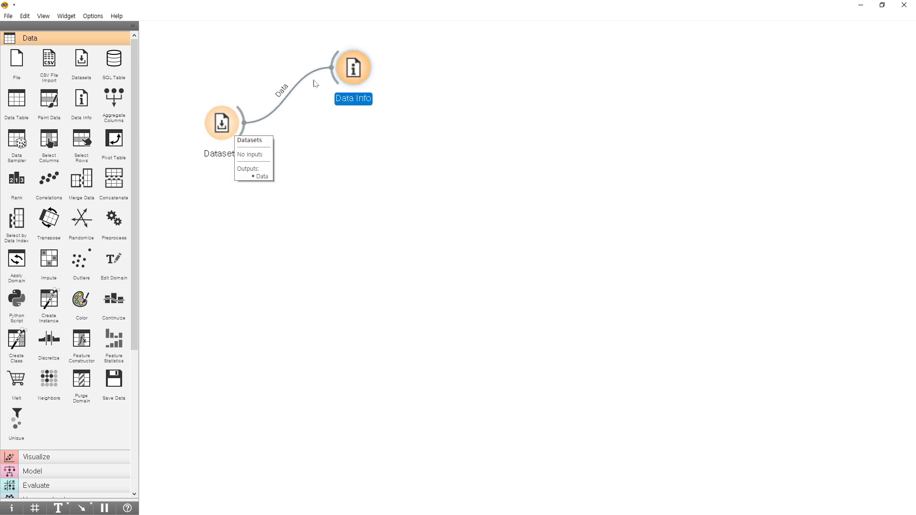
double_click(286, 95)
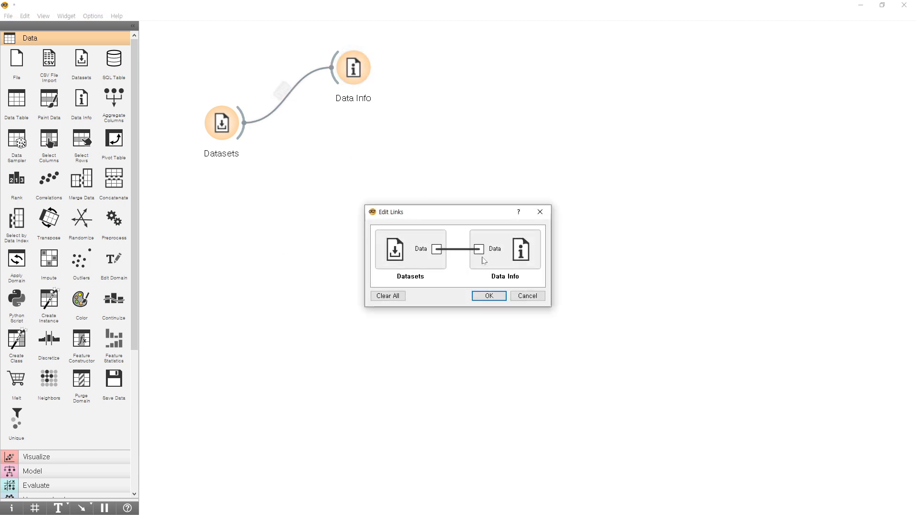
left_click(492, 296)
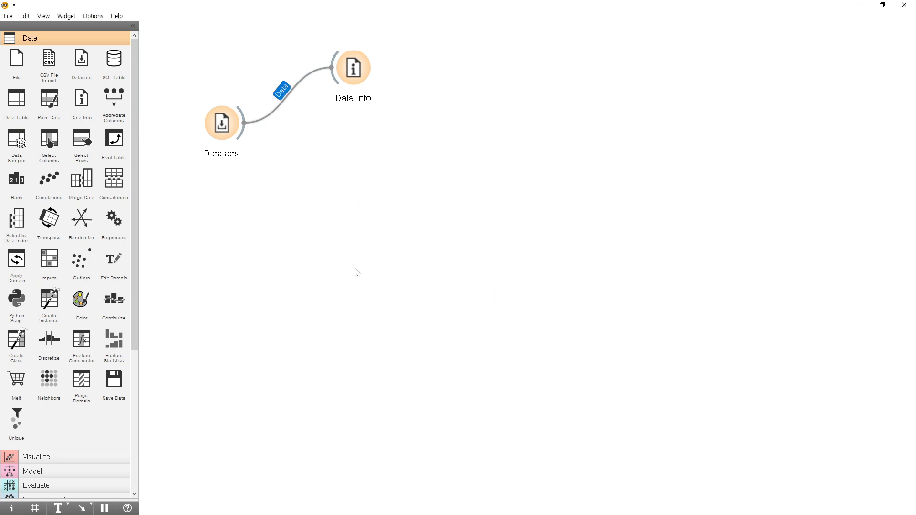
Open the Data Info widget to examine the Iris dataset's size, features and targets, and close it.
double_click(353, 67)
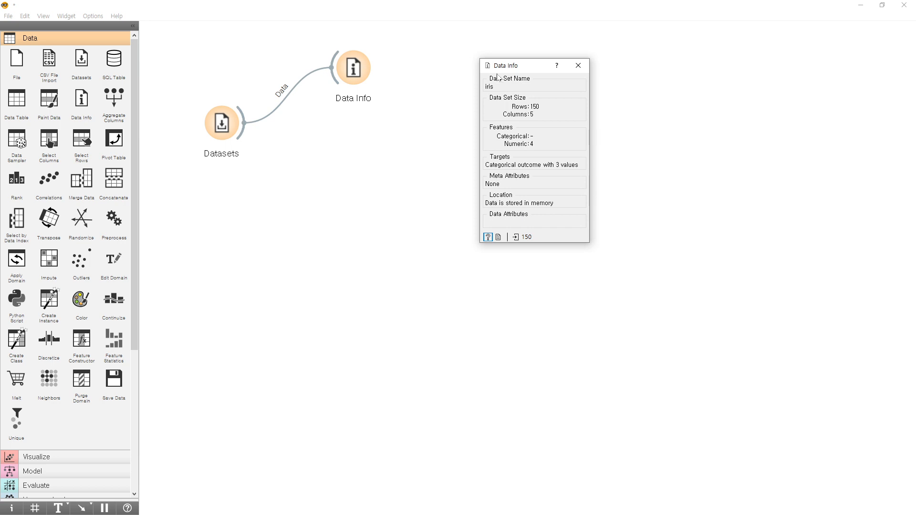
left_click_drag(507, 69, 566, 61)
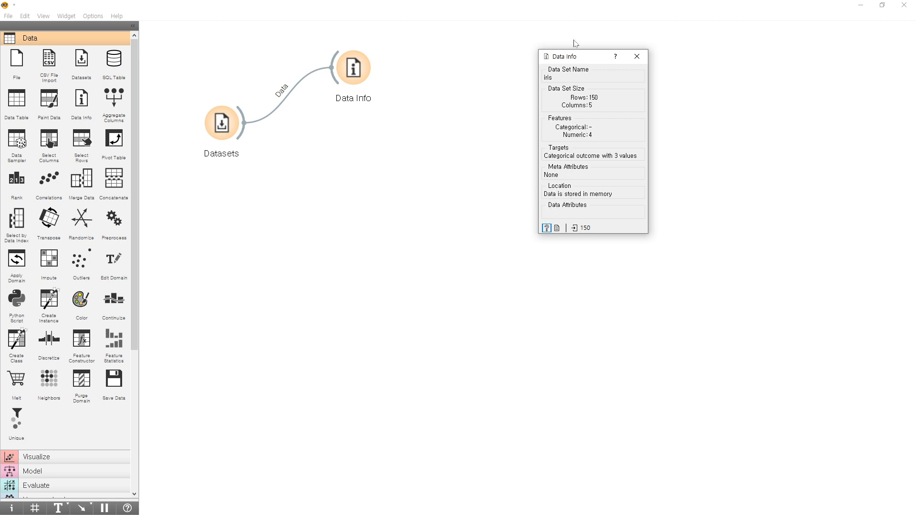
left_click(640, 60)
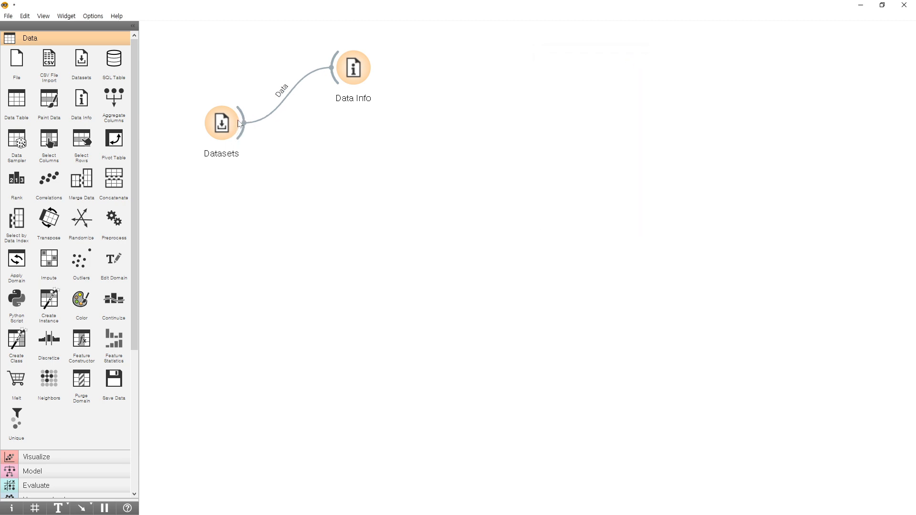
left_click_drag(226, 129, 242, 137)
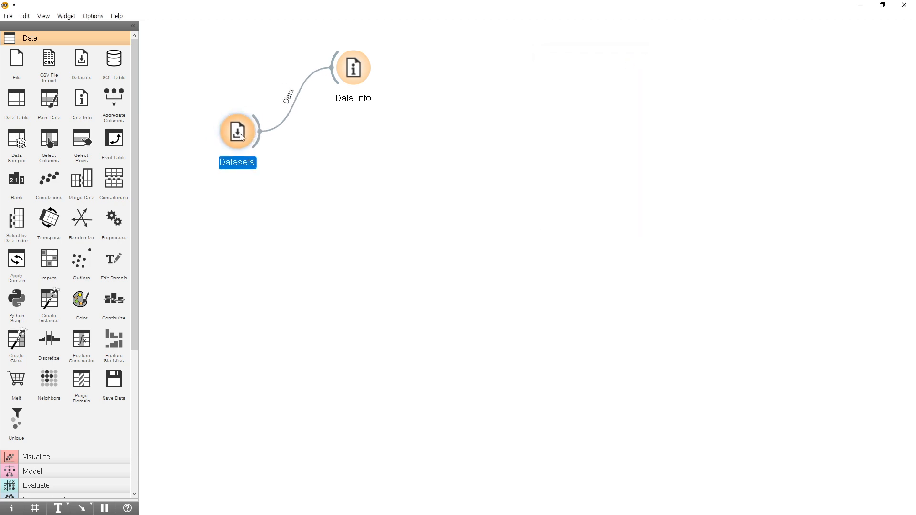
left_click(16, 112)
left_click_drag(466, 73, 358, 185)
left_click_drag(258, 136, 337, 184)
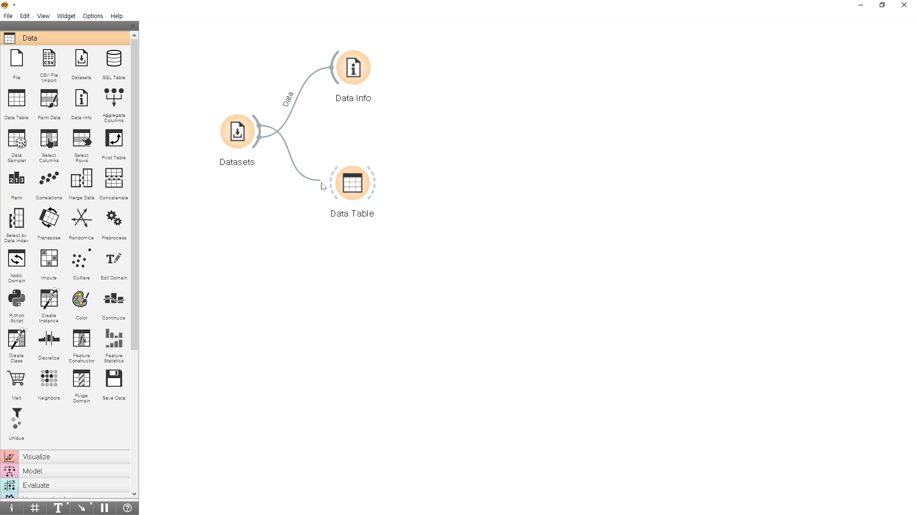
left_click(369, 194)
key("Delete")
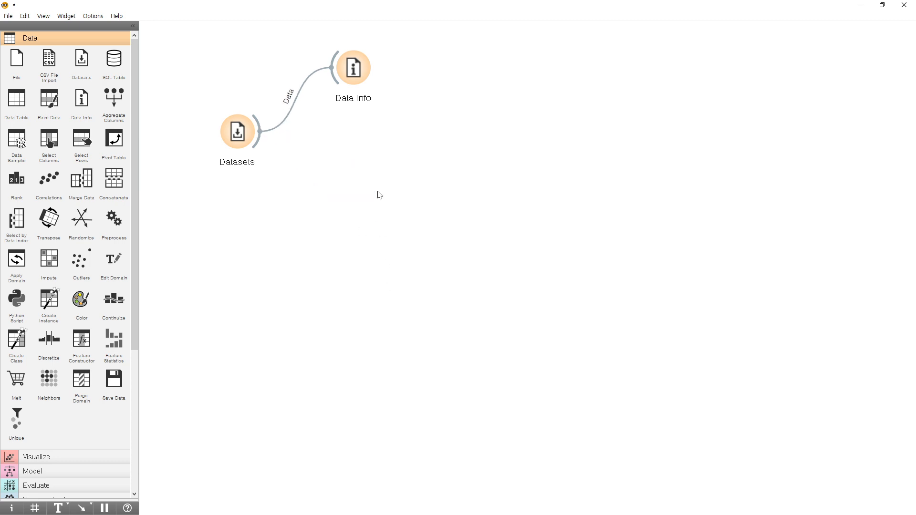
Extend a link from Datasets into a new Data Table widget placed below Data Info, and check that its Data outputs and inputs are linked.
left_click_drag(256, 144, 347, 172)
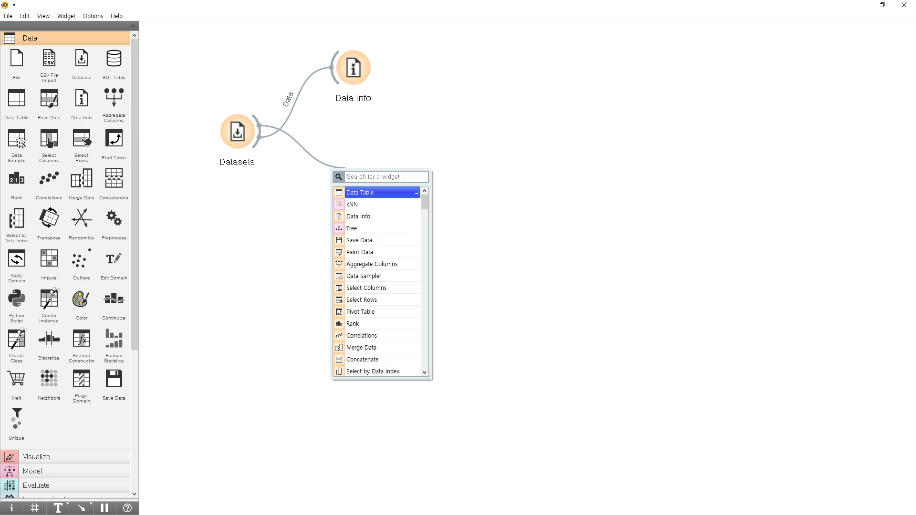
type("Data Table")
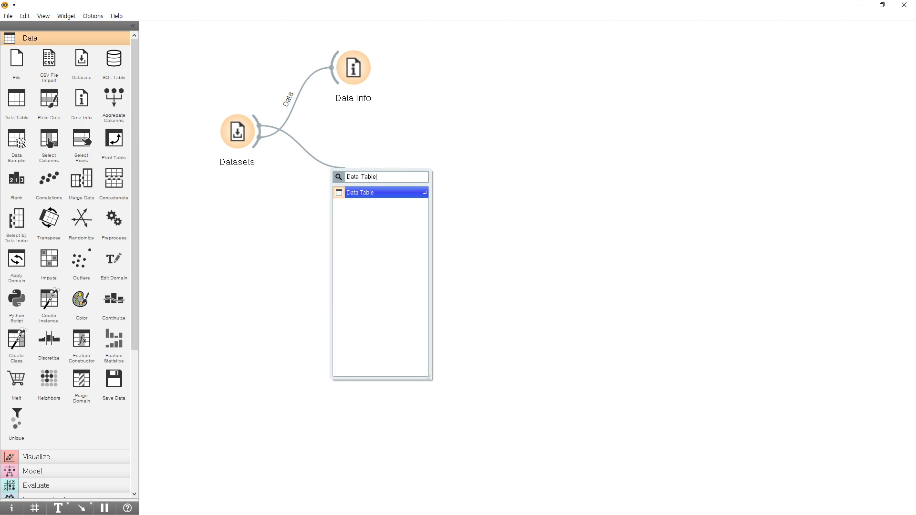
key("Return")
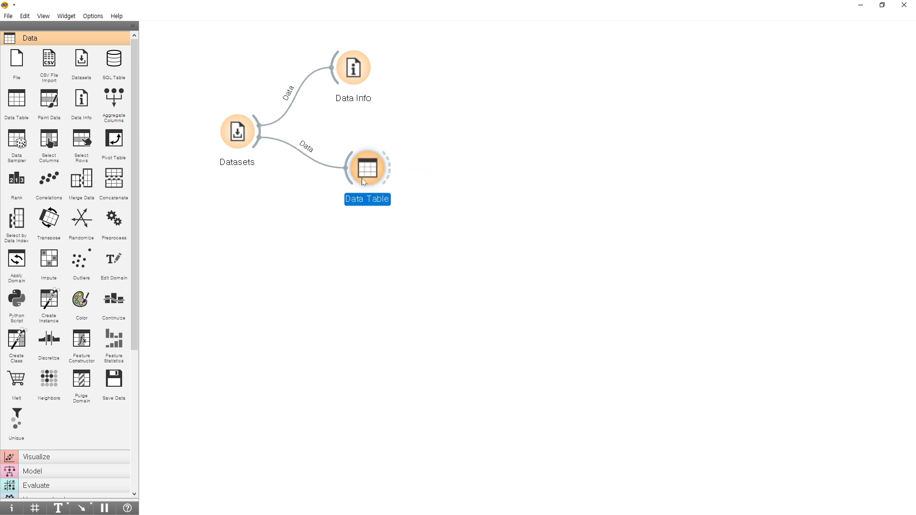
left_click_drag(353, 181, 349, 182)
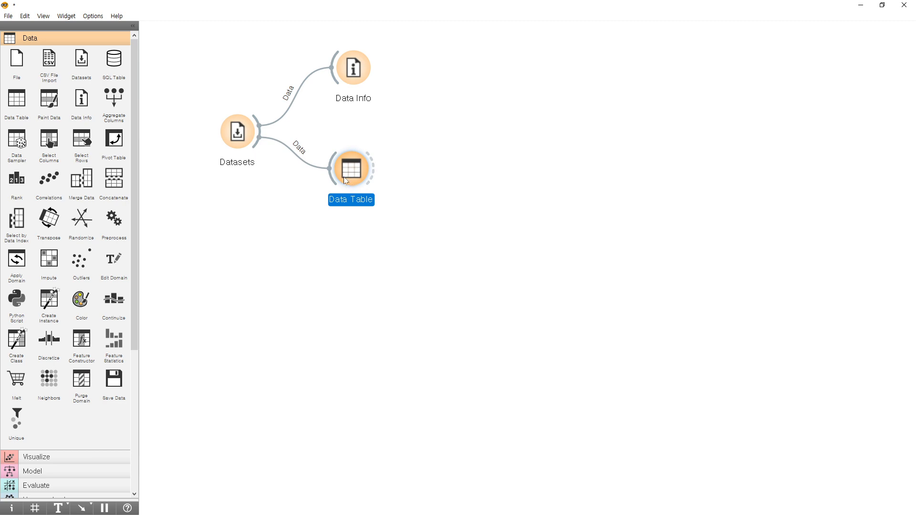
double_click(298, 153)
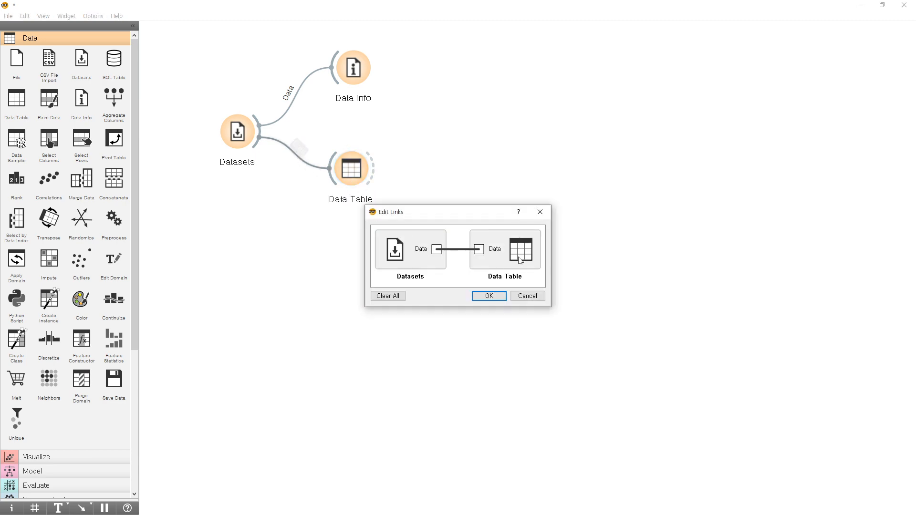
left_click(489, 296)
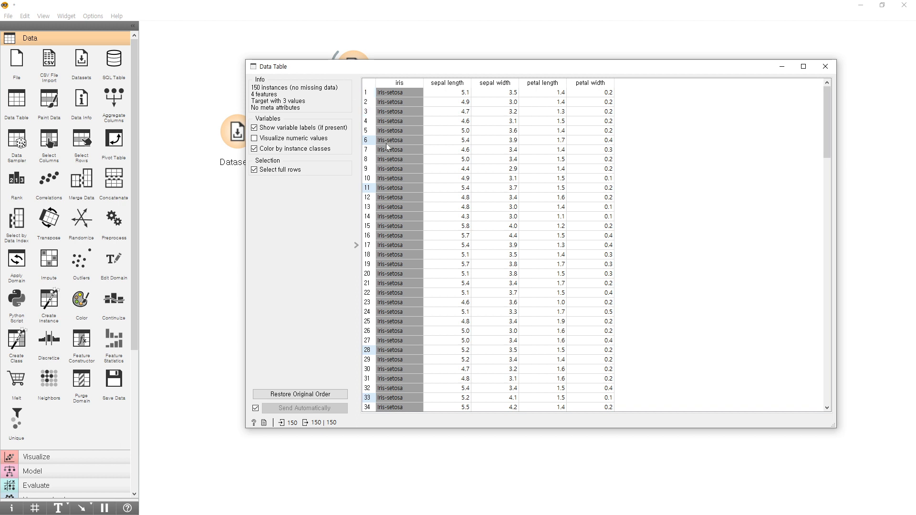
In the Data Table widget, look through the Iris rows from first to last, select the first row, and close the table.
left_click(393, 93)
left_click(394, 103)
left_click(396, 120)
scroll(414, 250, "down", 15)
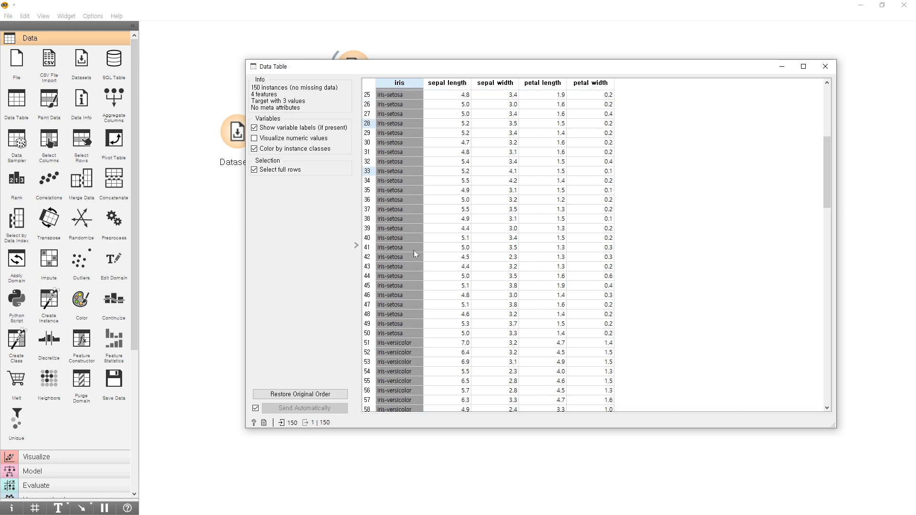
scroll(393, 289, "down", 20)
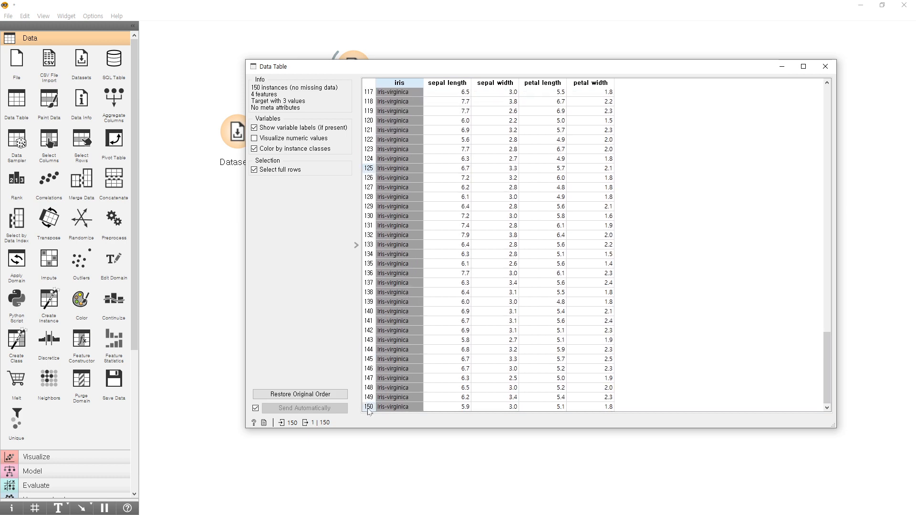
scroll(394, 133, "up", 20)
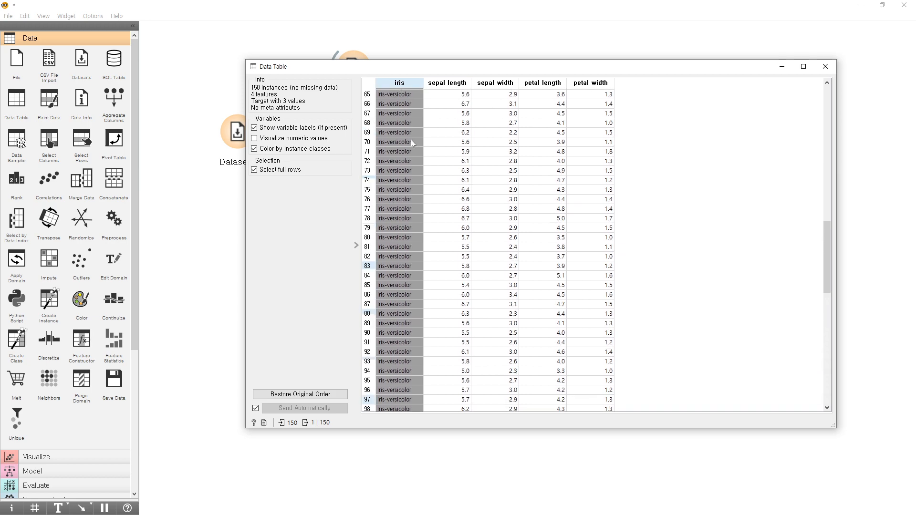
scroll(411, 140, "up", 1)
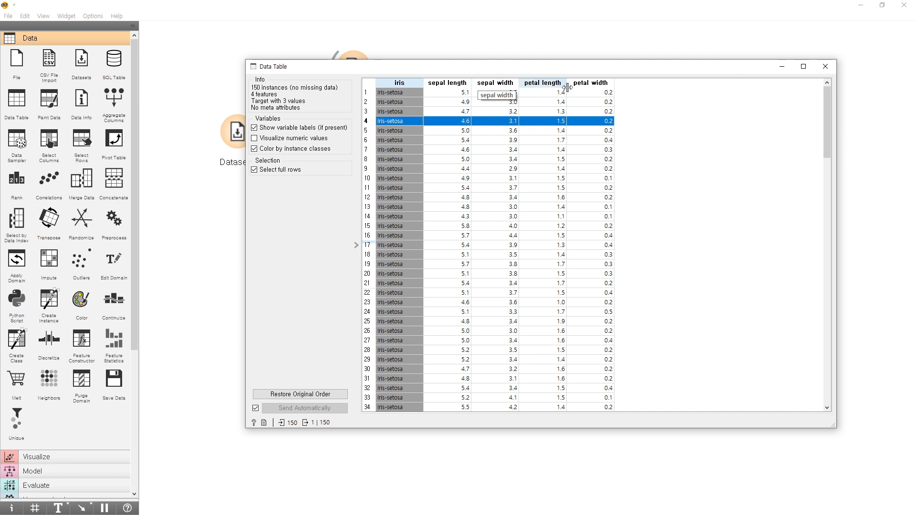
left_click(461, 95)
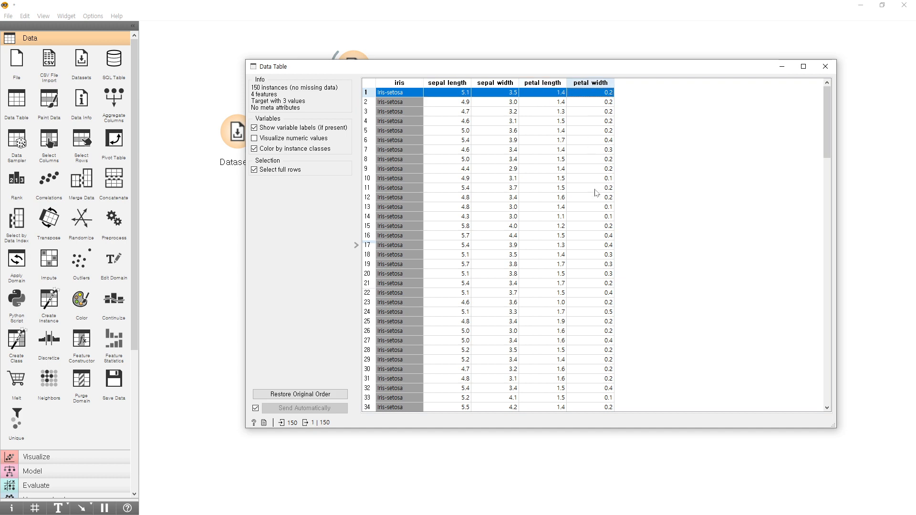
scroll(596, 200, "down", 20)
scroll(612, 246, "up", 20)
left_click(825, 66)
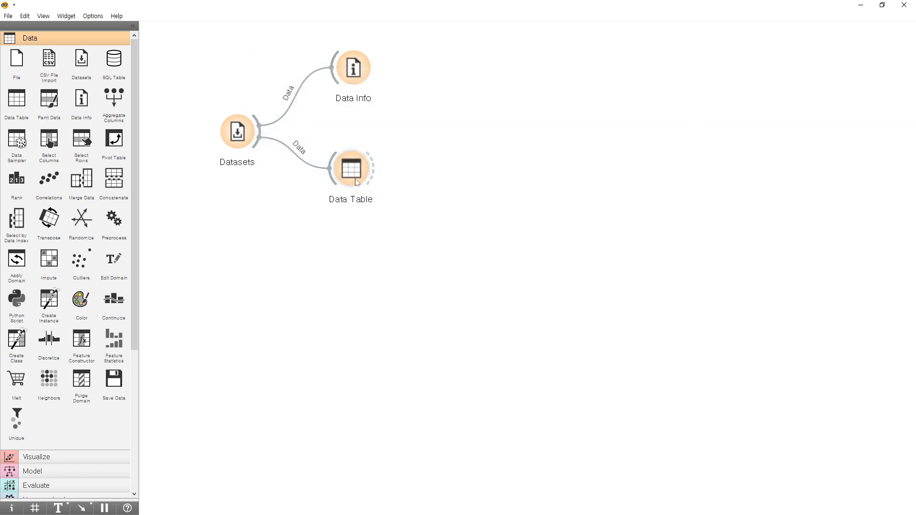
Rearrange the widgets so Datasets sits lower and Data Info and Data Table sit higher, leaving free space below Data Table.
left_click(346, 76)
left_click(359, 164)
left_click_drag(355, 74, 337, 51)
left_click_drag(353, 172, 348, 130)
left_click_drag(240, 152, 210, 178)
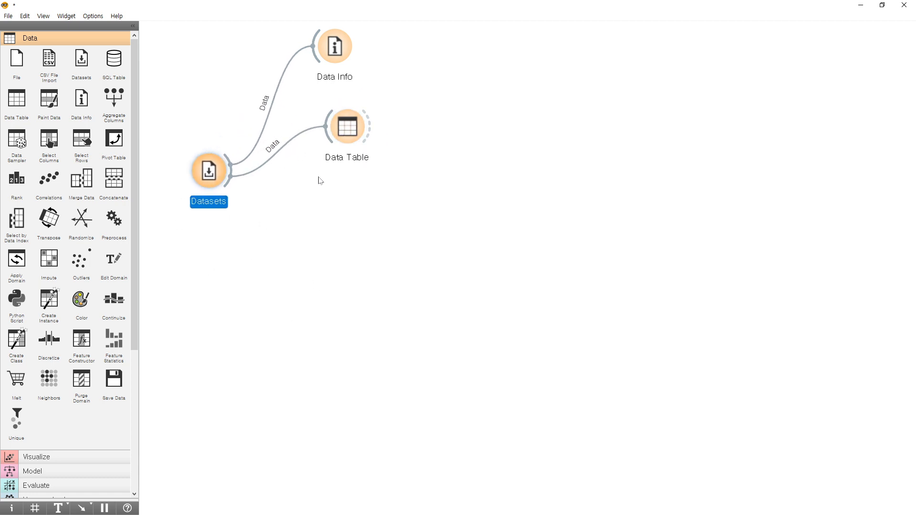
left_click_drag(210, 179, 219, 186)
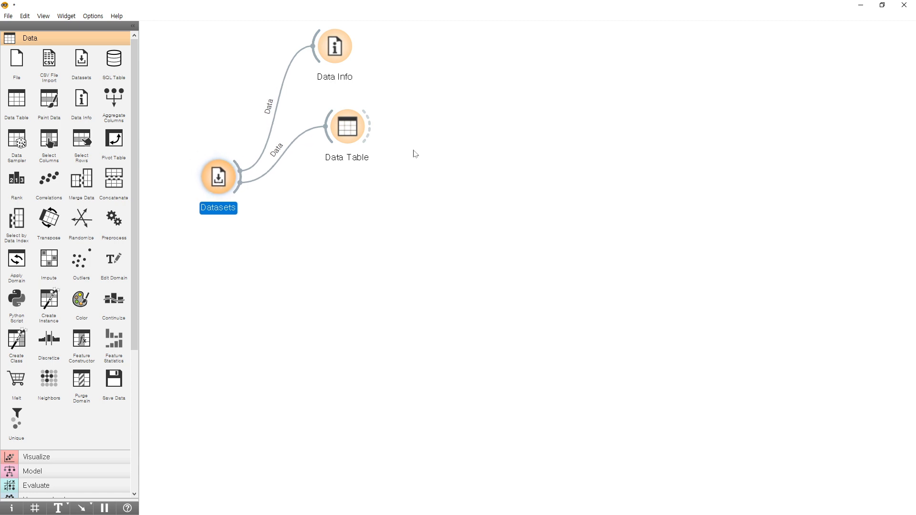
left_click_drag(335, 52, 298, 60)
left_click_drag(348, 126, 349, 112)
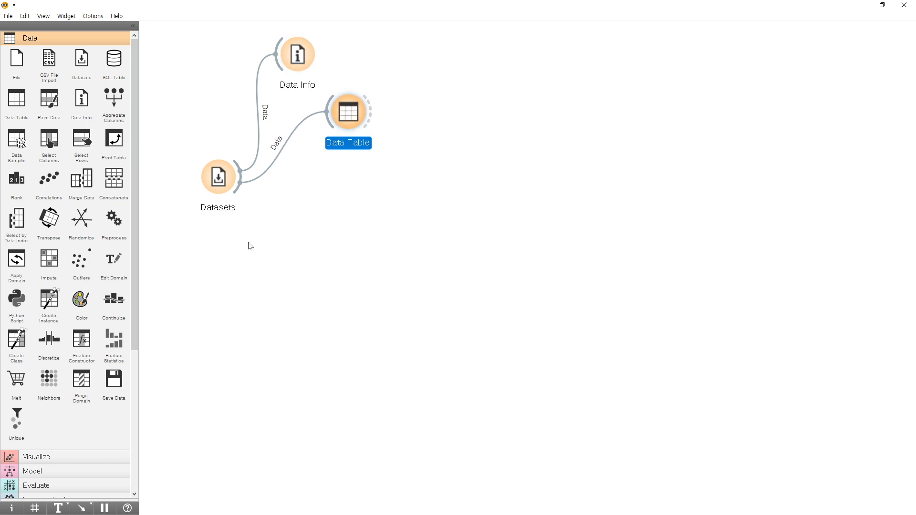
Add a kNN model widget to the workflow and place it below Data Table.
left_click(66, 471)
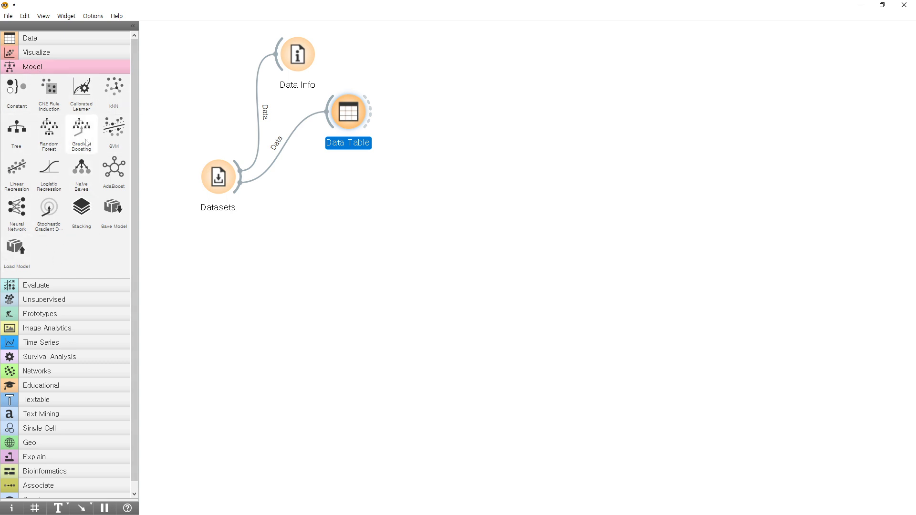
left_click(115, 88)
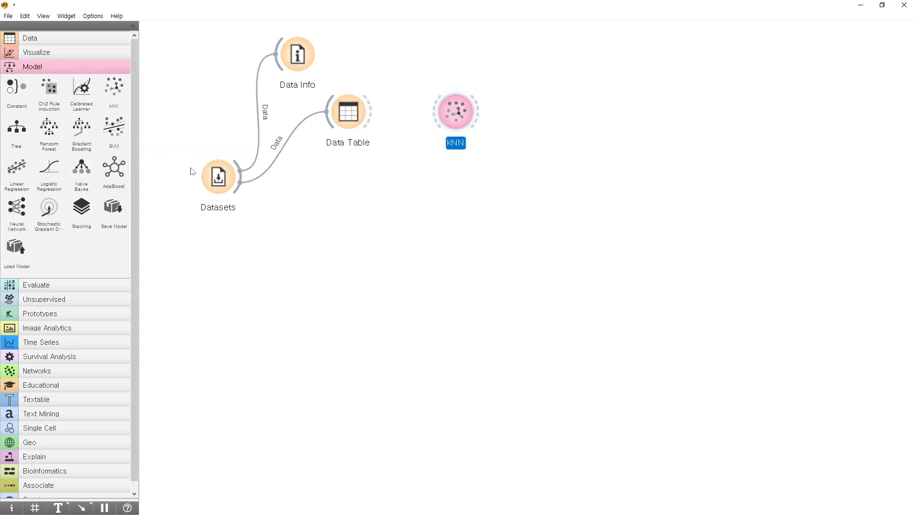
left_click_drag(462, 116, 351, 219)
Open the kNN widget to examine its number of neighbors and available distance metrics, keep Euclidean, and close it.
double_click(348, 220)
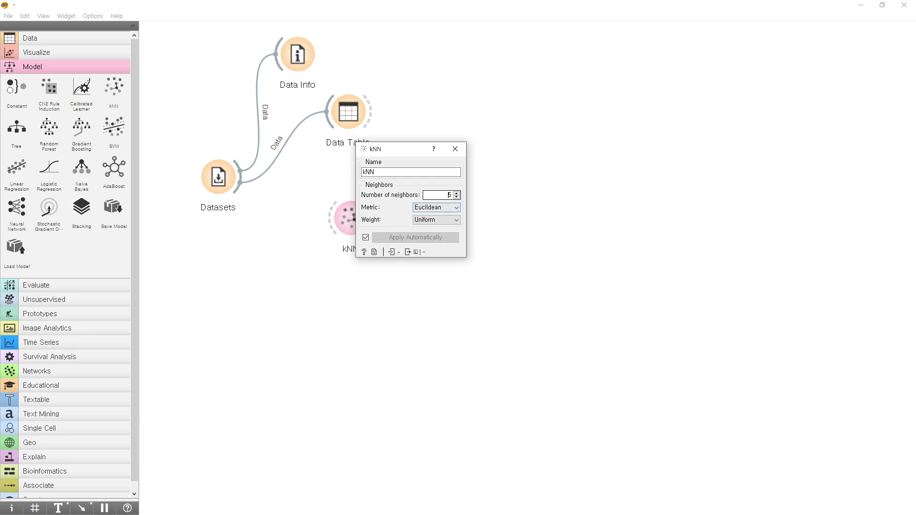
double_click(450, 195)
left_click_drag(393, 153, 453, 87)
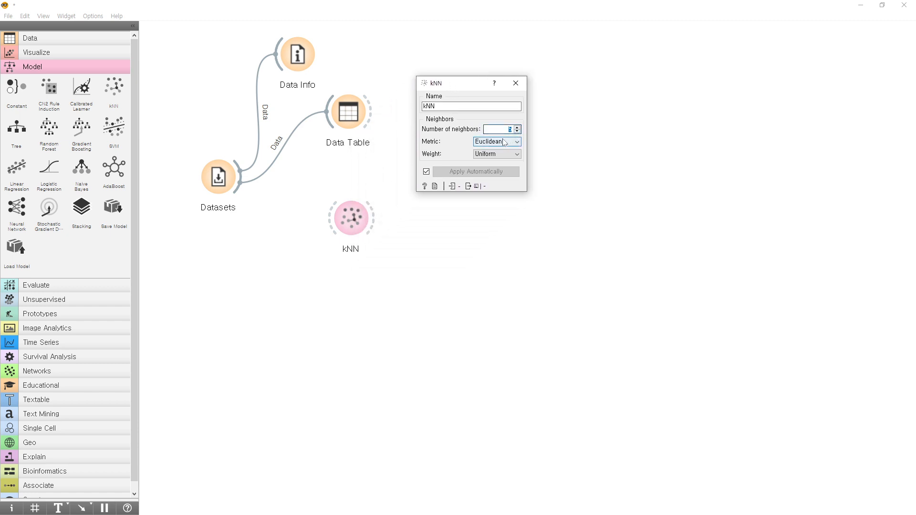
left_click(495, 142)
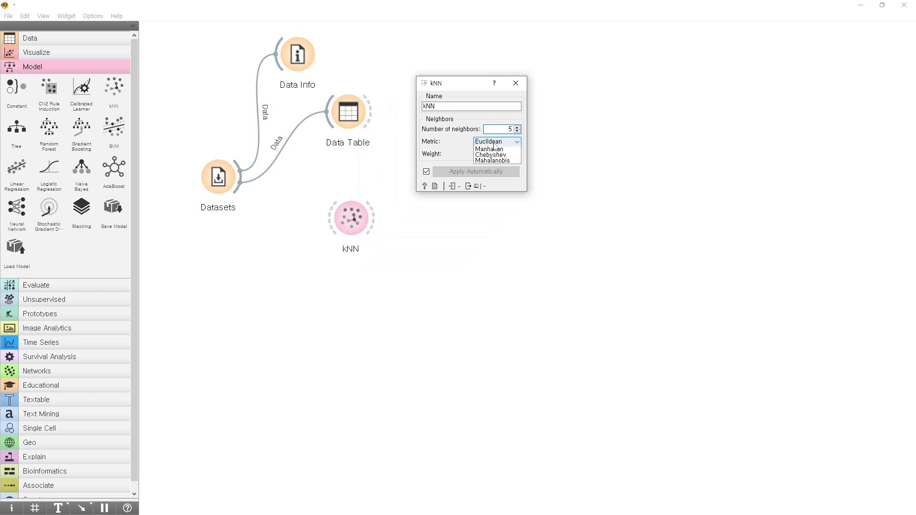
left_click(498, 151)
left_click(495, 154)
left_click(491, 163)
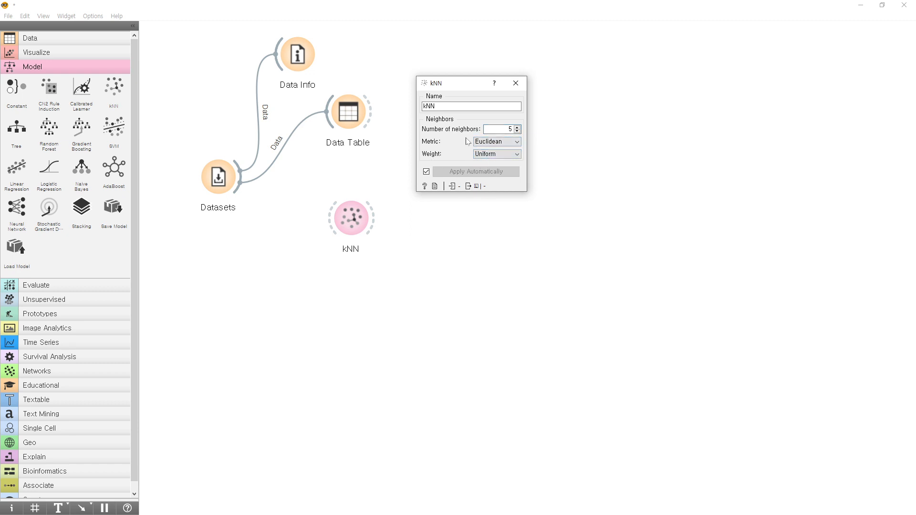
left_click(515, 83)
Connect the Datasets output to the kNN widget and adjust the positions of both widgets.
left_click_drag(353, 217, 380, 202)
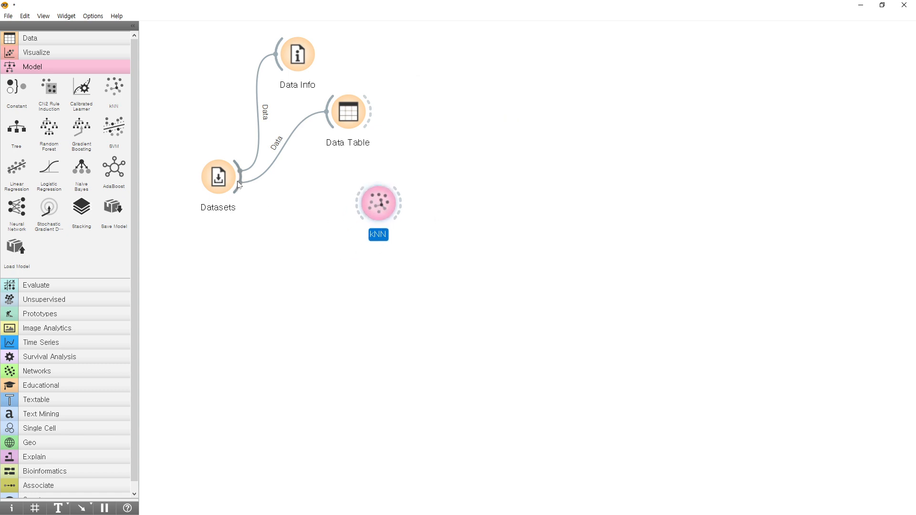
left_click_drag(241, 186, 359, 204)
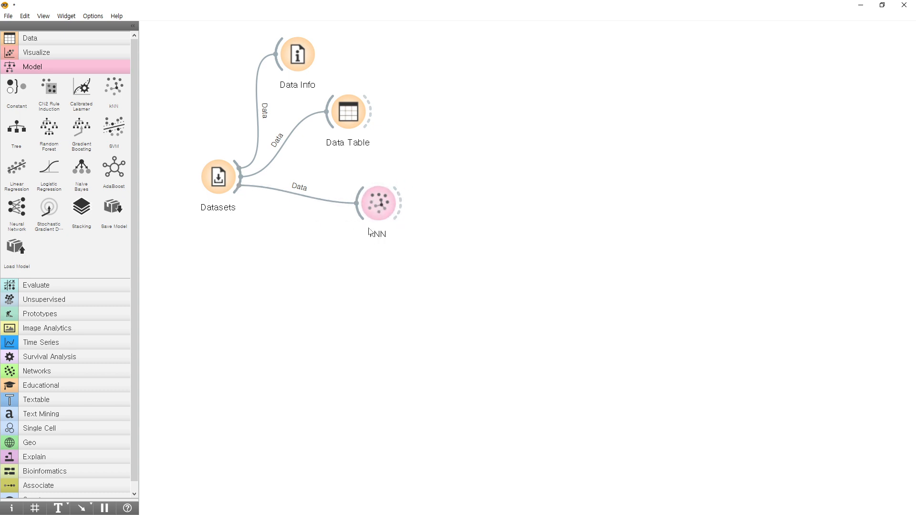
double_click(381, 205)
left_click(516, 83)
mouse_move(225, 179)
left_mouse_down()
mouse_move(223, 150)
mouse_move(221, 164)
left_mouse_up()
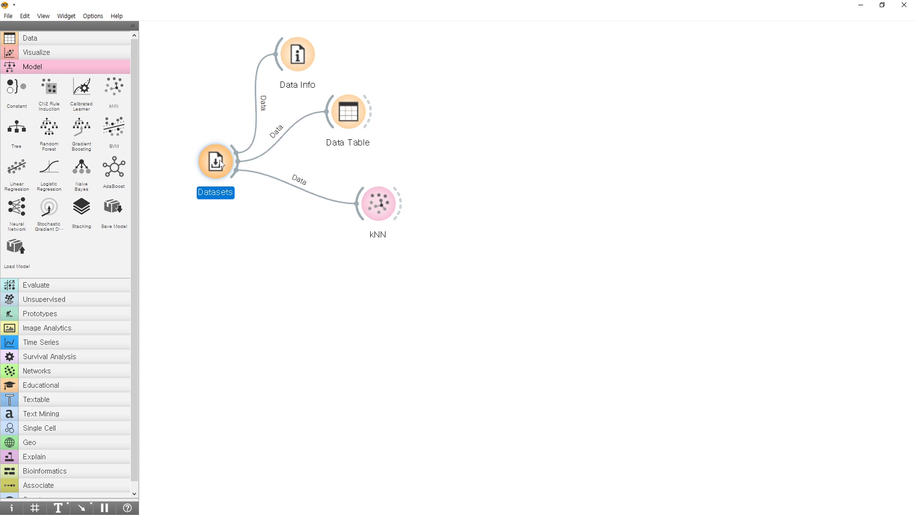
left_click(373, 208)
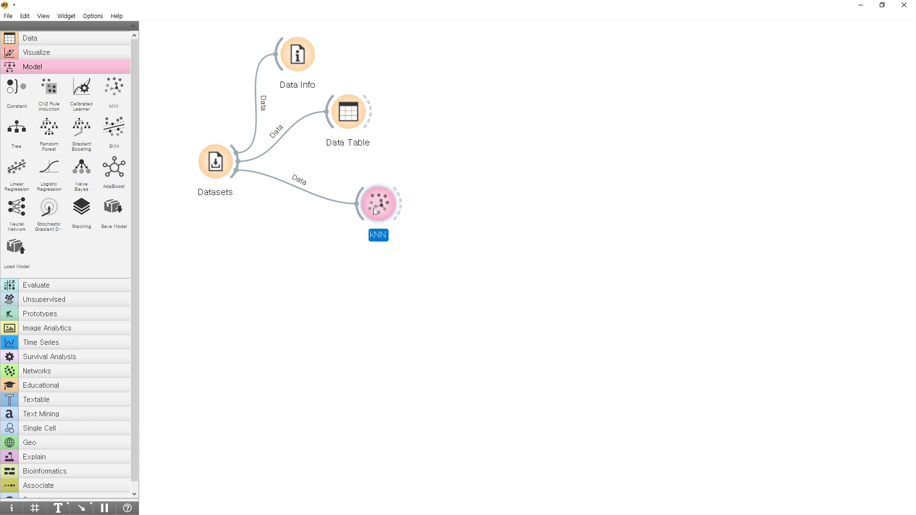
Add a File widget below Datasets and draw an arrow annotation pointing up to it from below.
left_click(30, 38)
left_click(17, 67)
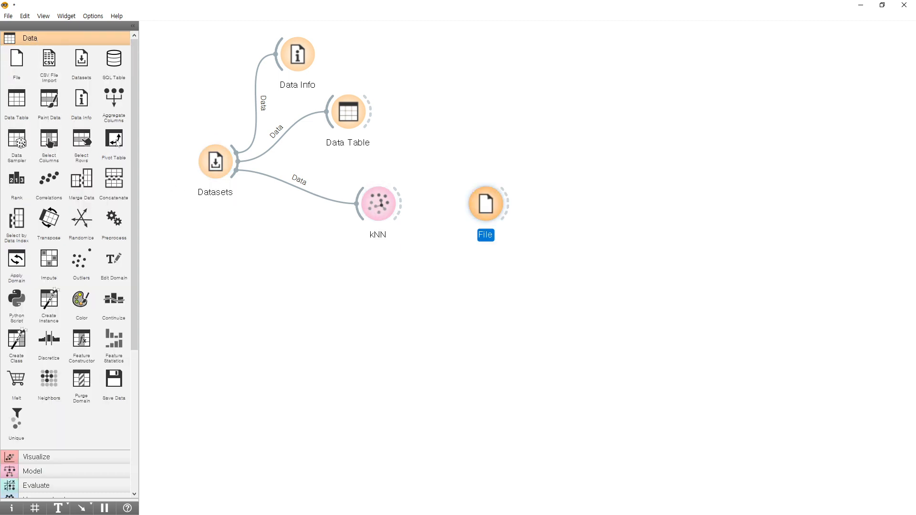
left_click_drag(486, 204, 222, 296)
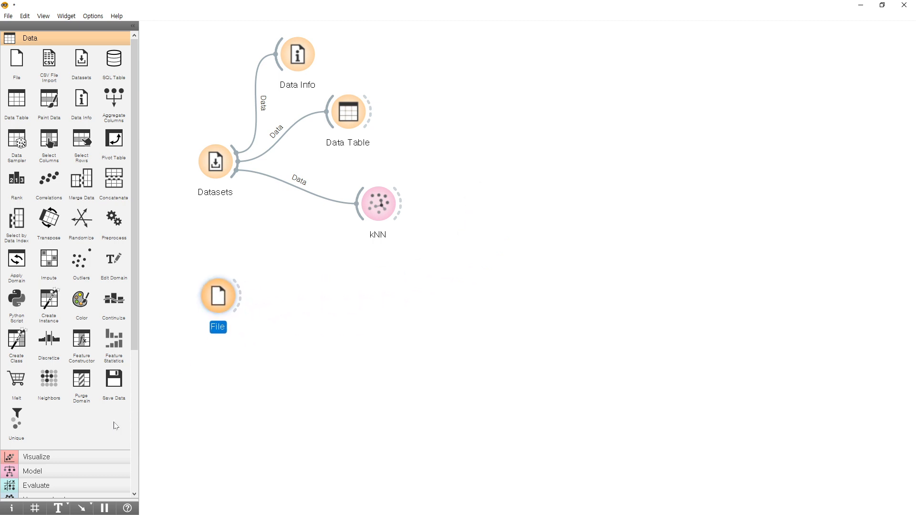
left_click(81, 510)
left_click_drag(253, 399, 240, 342)
Add a text annotation below the arrow reading "여기에서 고흐의 붓꽃 정보를 로드하자.".
left_click(55, 507)
left_click(252, 419)
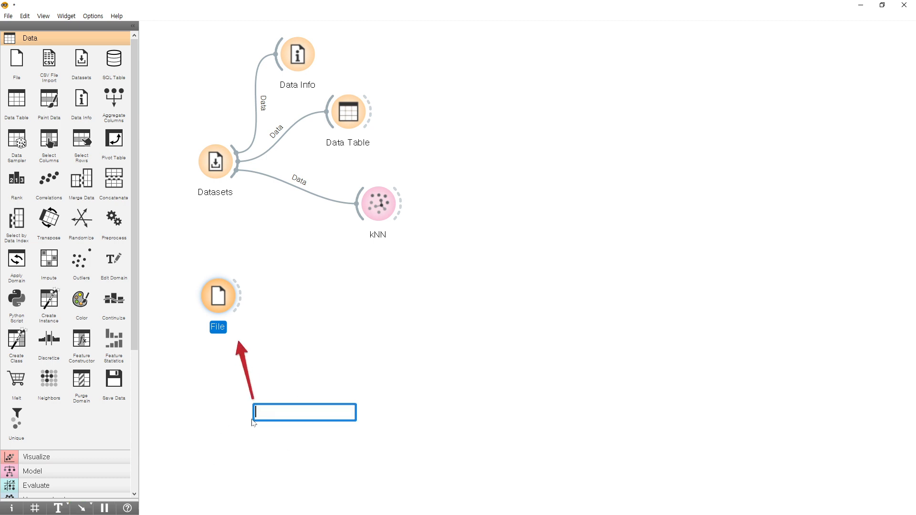
type("여기에서 고")
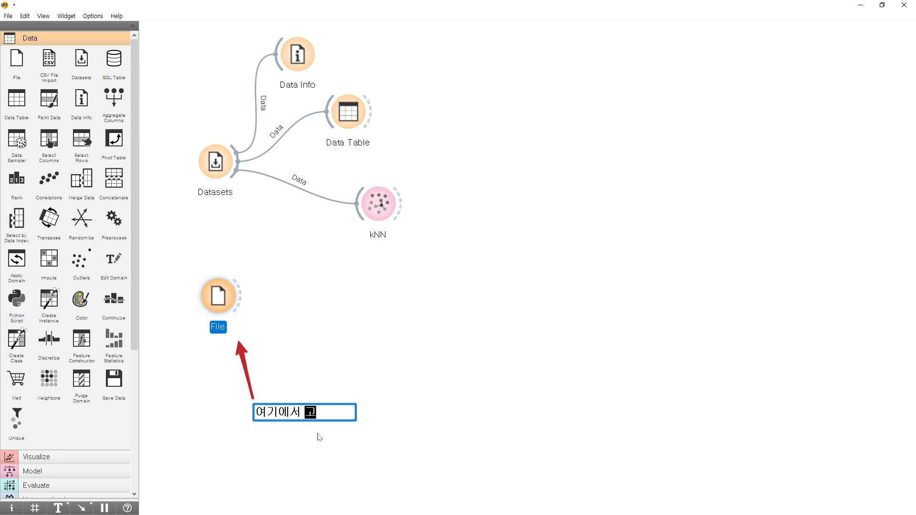
type("흥의")
type(" 부")
type("꽃 정보를")
type(" 로드하자.")
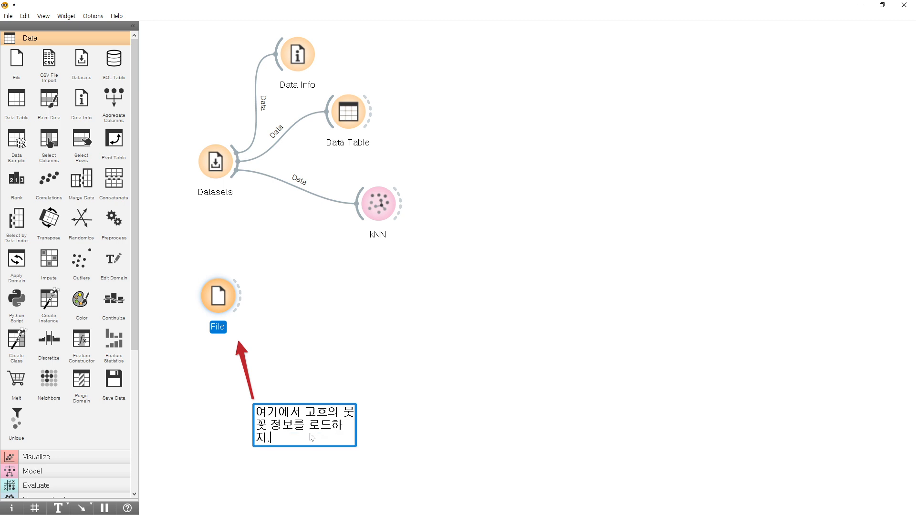
Widen the text annotation so its sentence fits on one line, and center it under the arrow.
left_click(390, 407)
left_click_drag(360, 424, 485, 425)
mouse_move(370, 450)
left_mouse_down()
mouse_move(370, 428)
mouse_move(386, 412)
mouse_move(335, 414)
left_mouse_up()
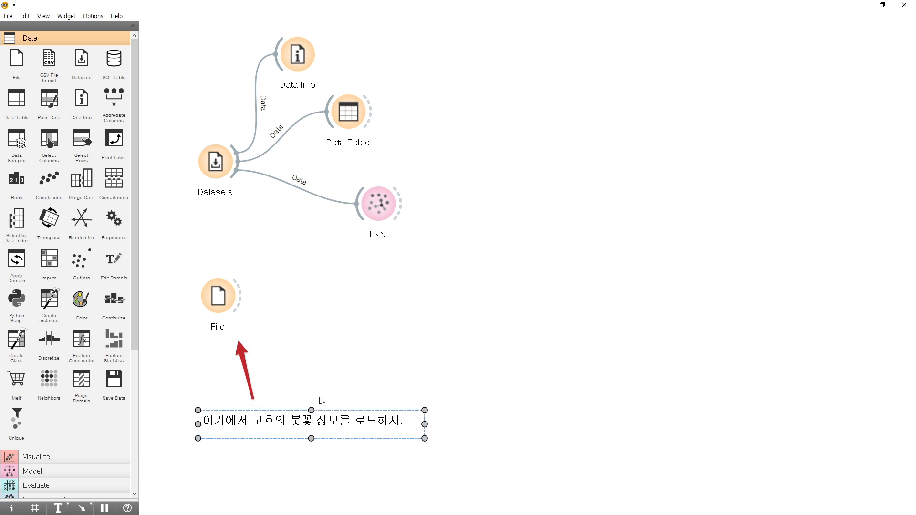
Open the File widget and load the recently used iris.tab dataset as its source.
left_click(214, 306)
double_click(216, 299)
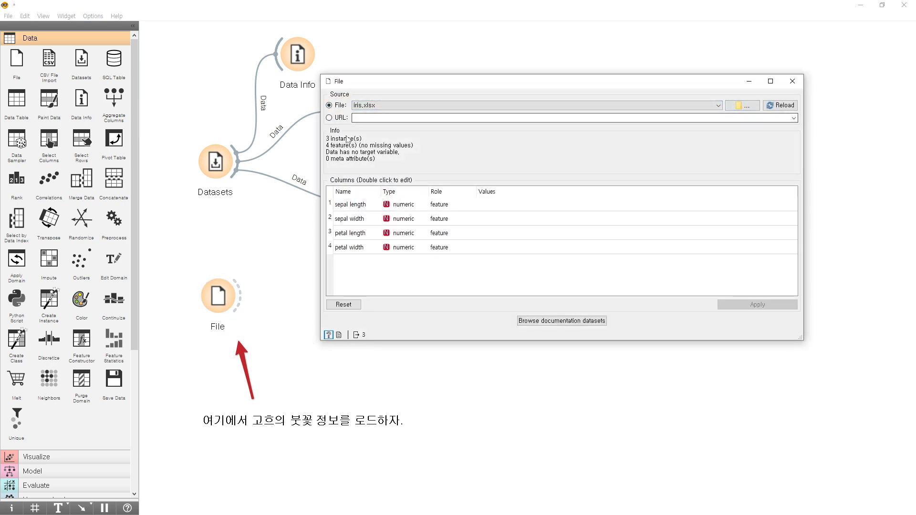
left_click(745, 106)
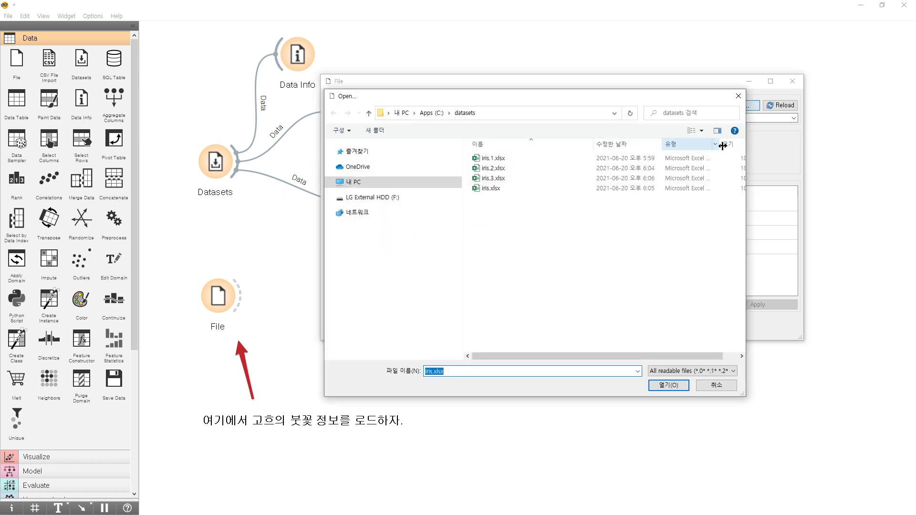
left_click(716, 385)
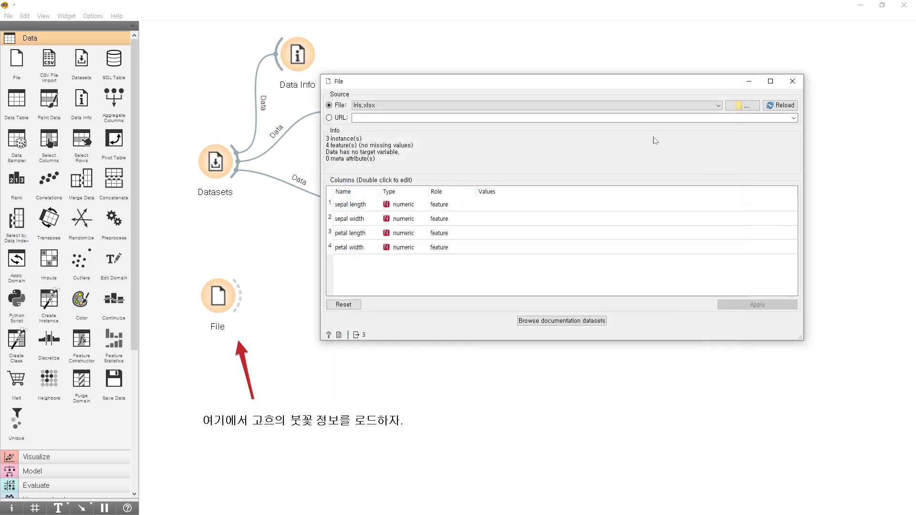
left_click(713, 108)
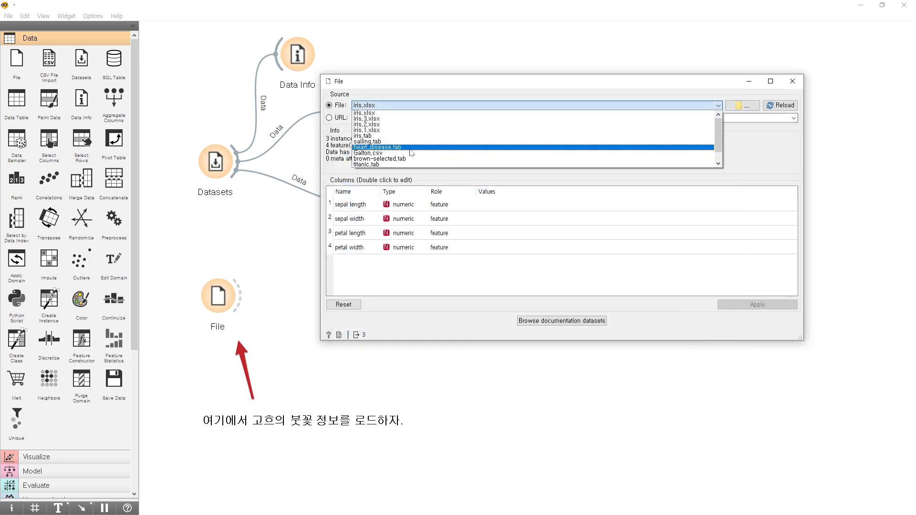
left_click(403, 137)
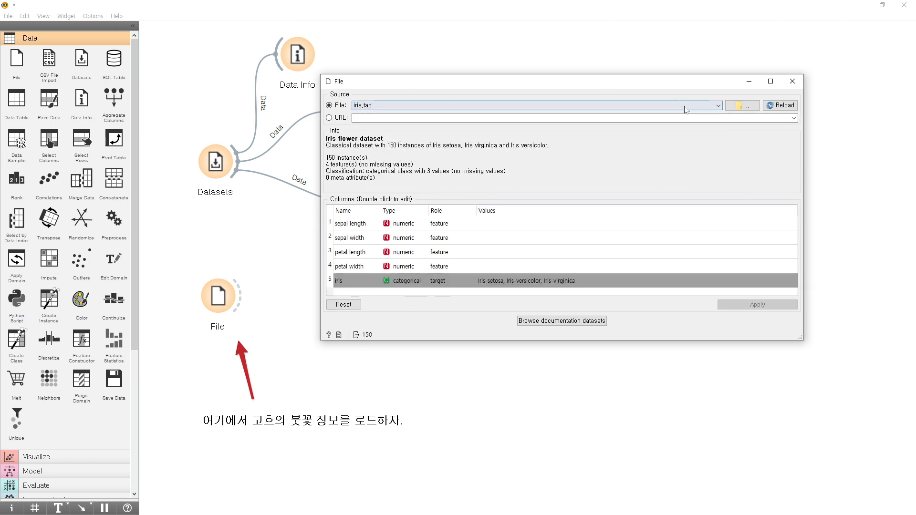
Look through the .tab files in Orange's bundled datasets folder and open iris.tab from there.
left_click(741, 106)
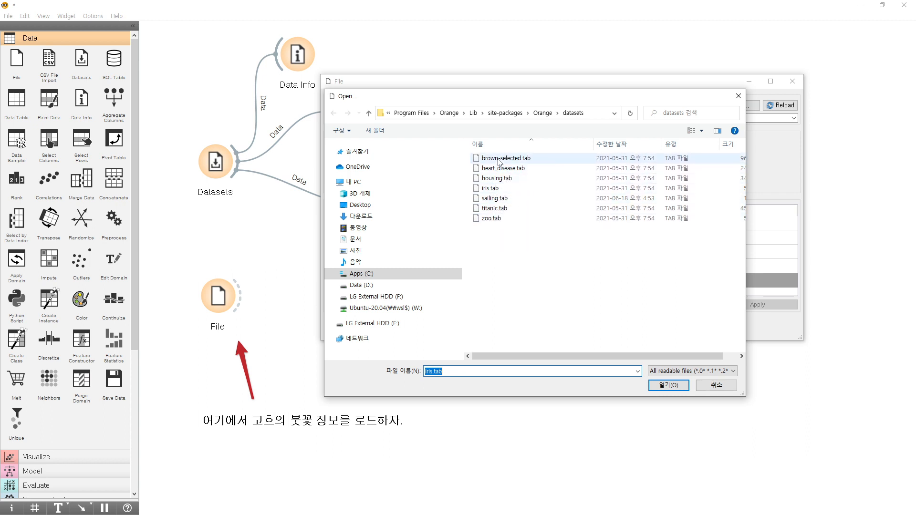
left_click(495, 191)
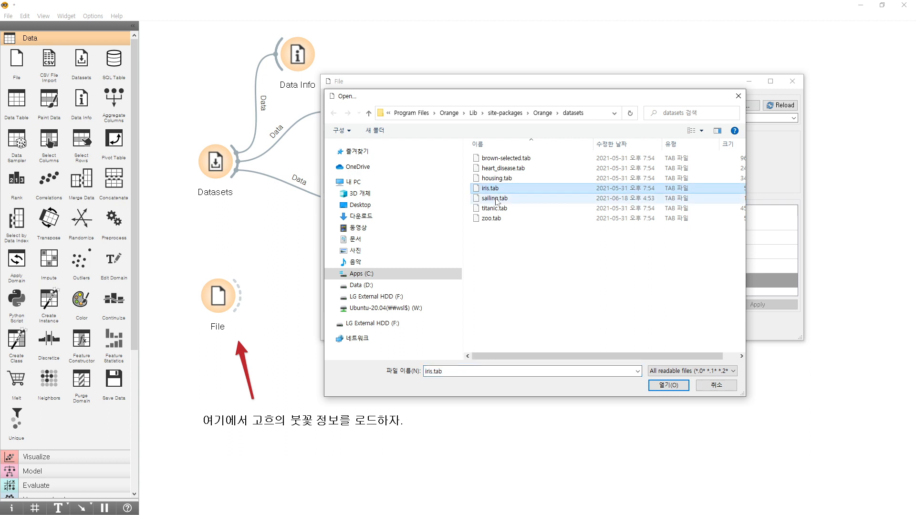
left_click(497, 200)
left_click(516, 178)
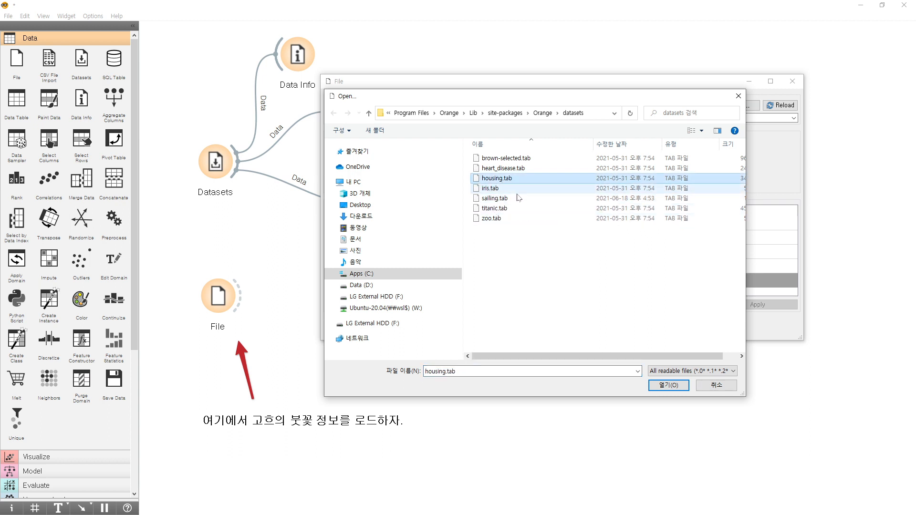
left_click(500, 189)
left_click(500, 179)
left_click(500, 190)
left_click(500, 179)
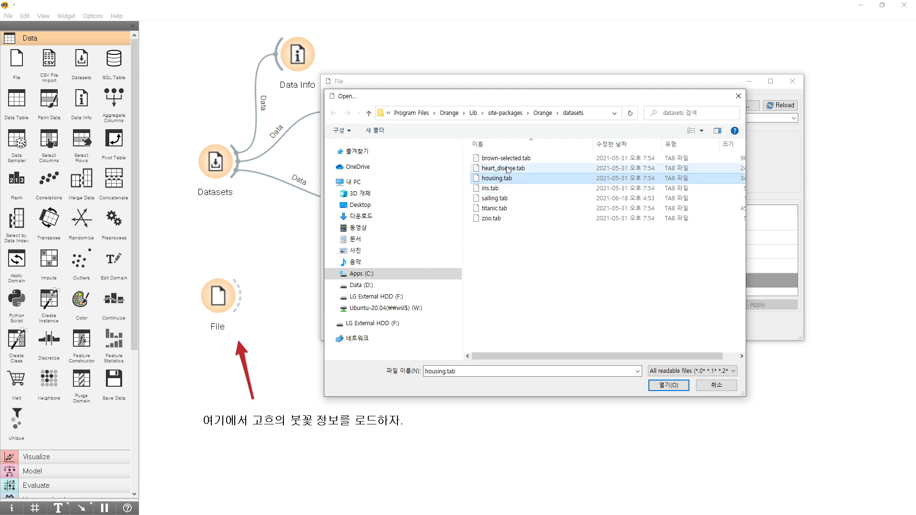
left_click(508, 170)
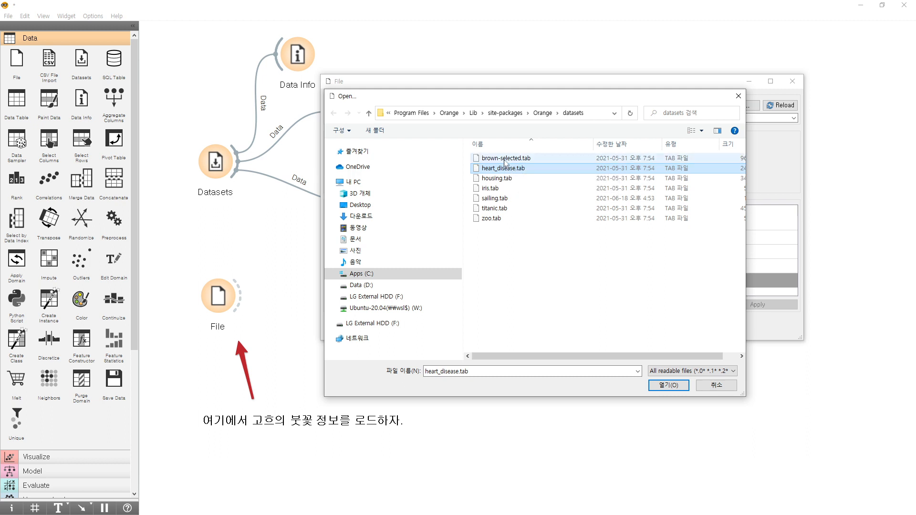
left_click(506, 161)
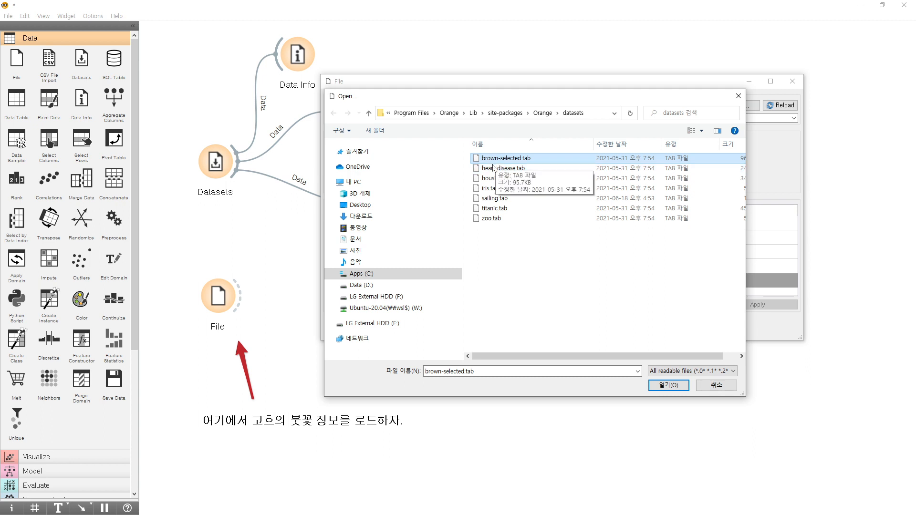
left_click(495, 168)
left_click(494, 160)
left_click(495, 169)
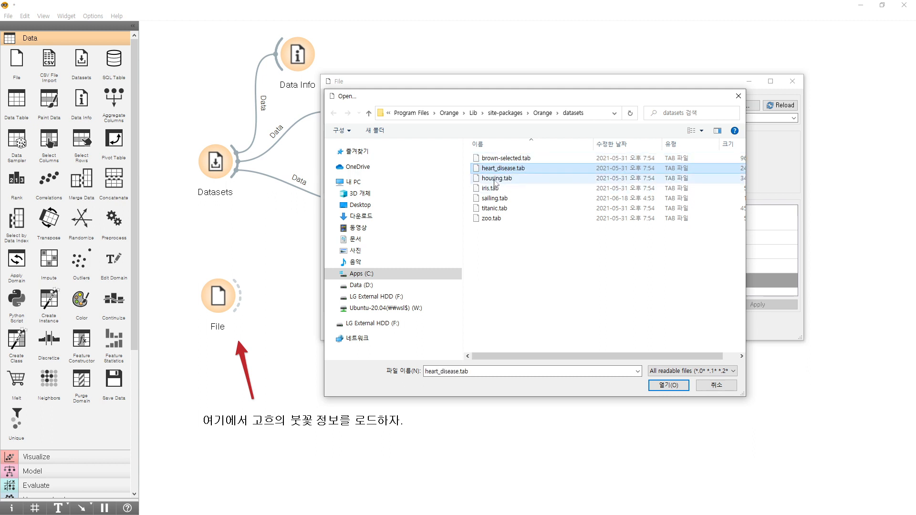
left_click(495, 178)
left_click(492, 188)
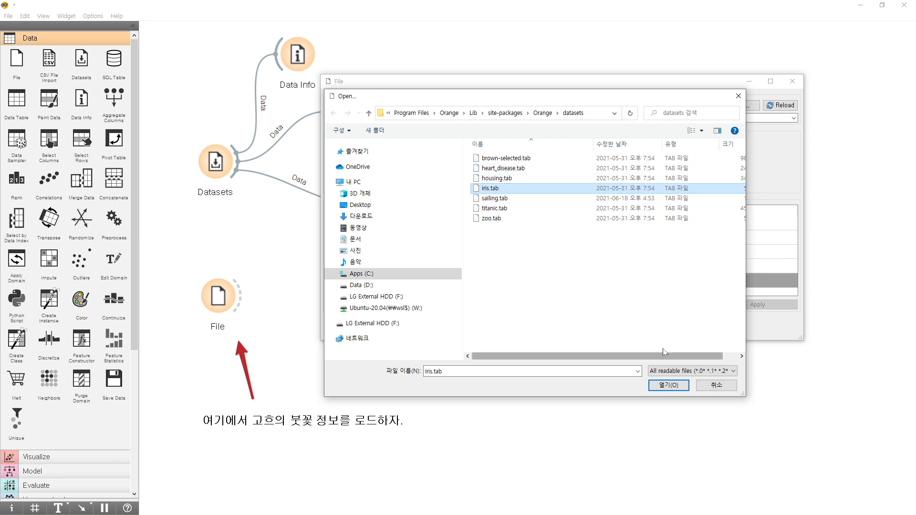
double_click(497, 189)
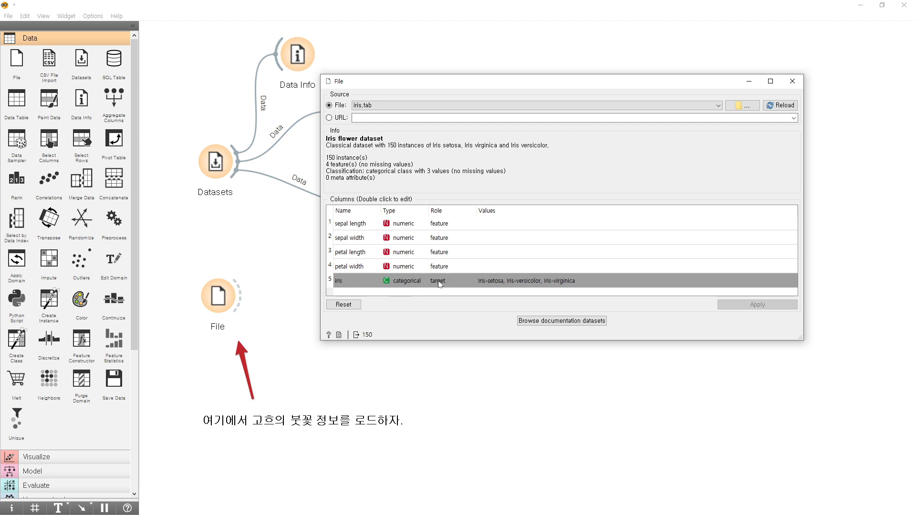
Change the role of the sepal length column in the File widget to target.
double_click(444, 264)
double_click(448, 250)
double_click(447, 237)
double_click(447, 222)
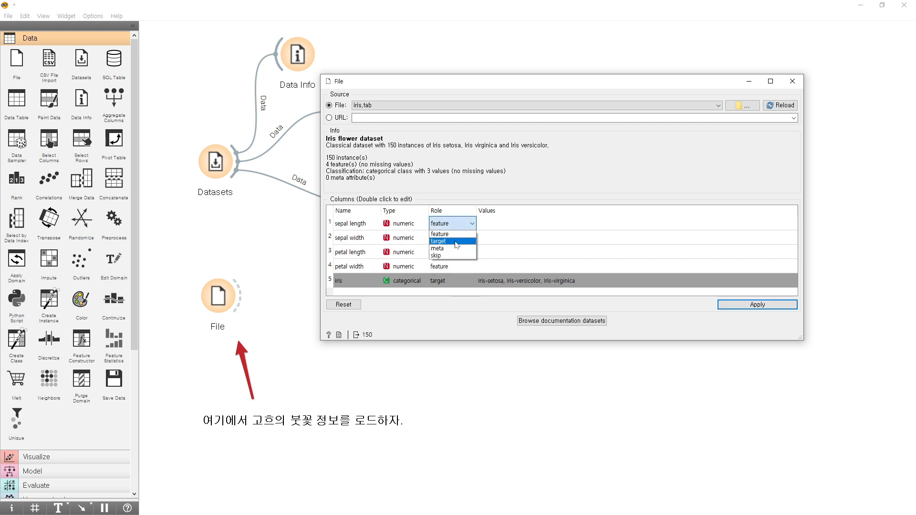
left_click(460, 241)
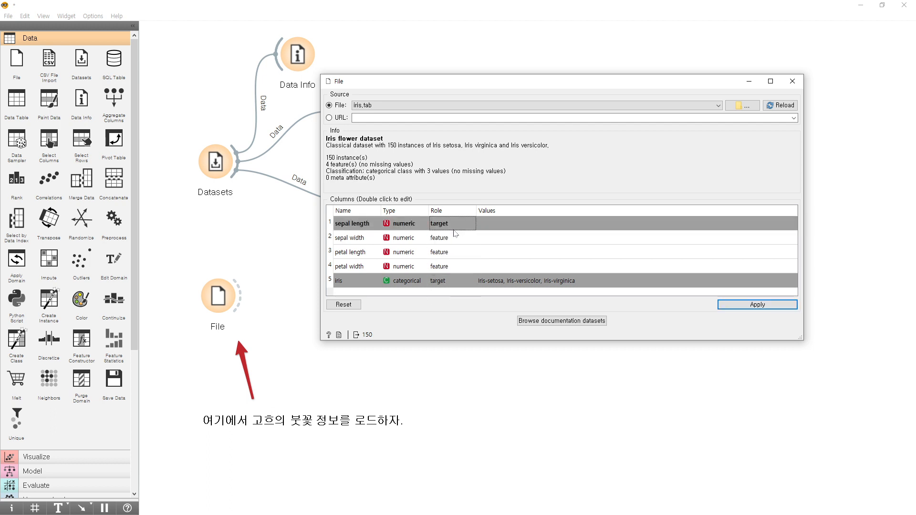
Set the sepal length role back to feature, keep iris as target, and apply the column settings.
double_click(451, 223)
left_click(453, 234)
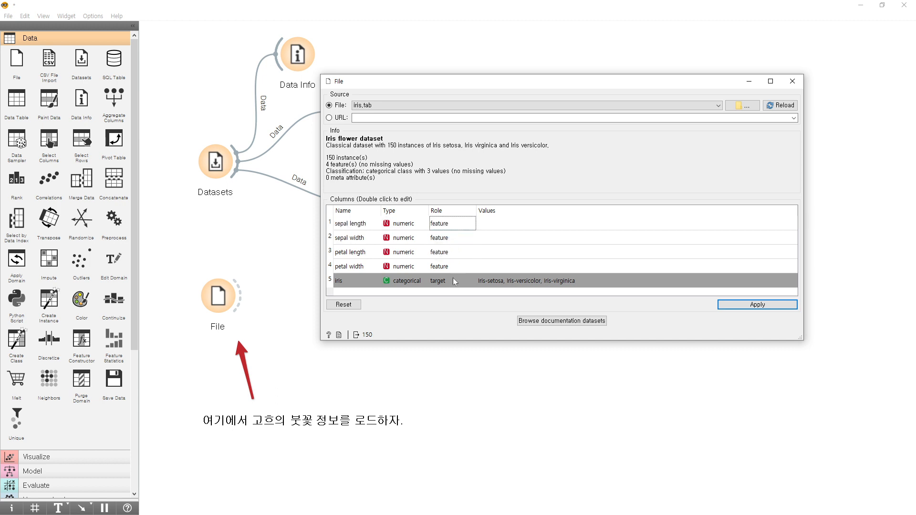
double_click(440, 285)
left_click(443, 299)
left_click(770, 307)
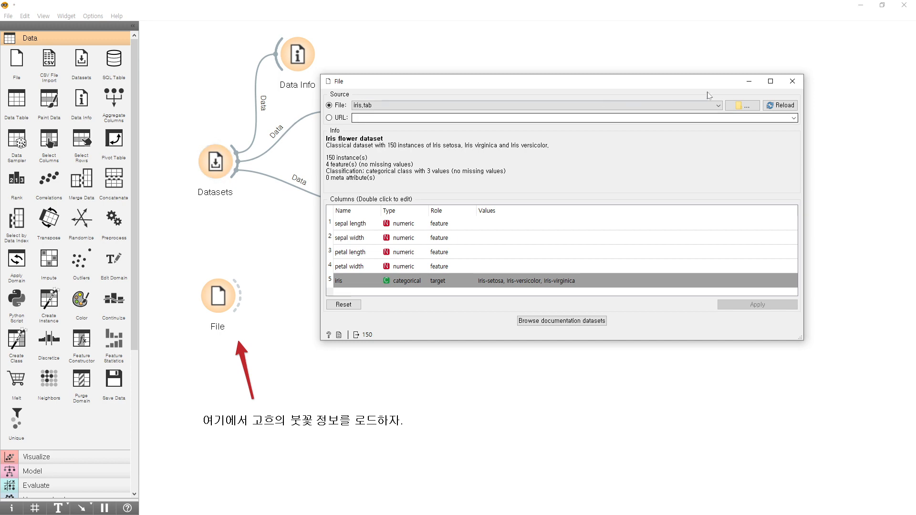
Close the File widget, review the Iris entry in the Datasets widget, and return to the canvas.
left_click(793, 81)
double_click(215, 162)
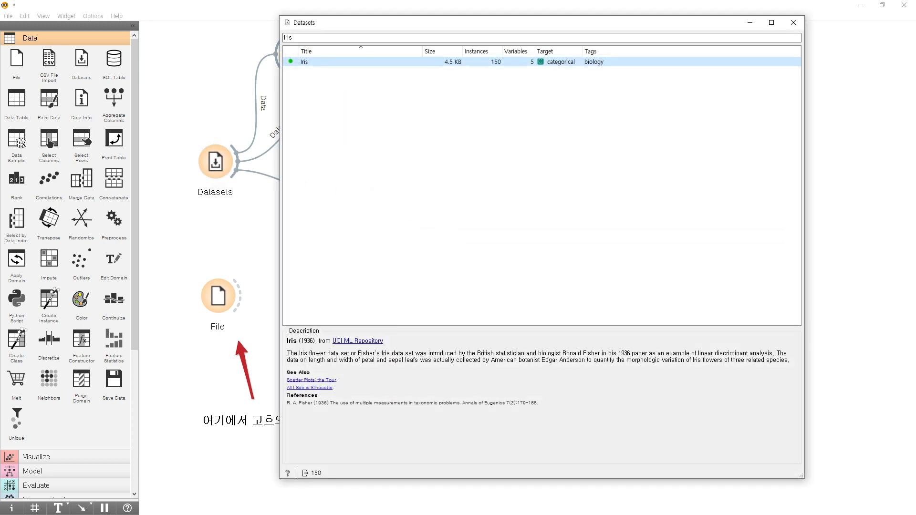
left_click(794, 22)
left_click(221, 299)
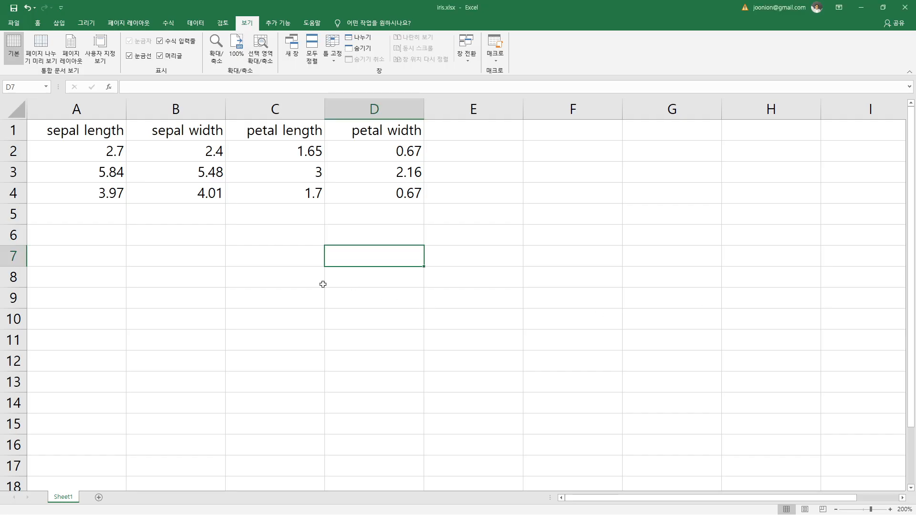
Switch to Excel and look over the flower measurements in iris.xlsx.
left_click(300, 285)
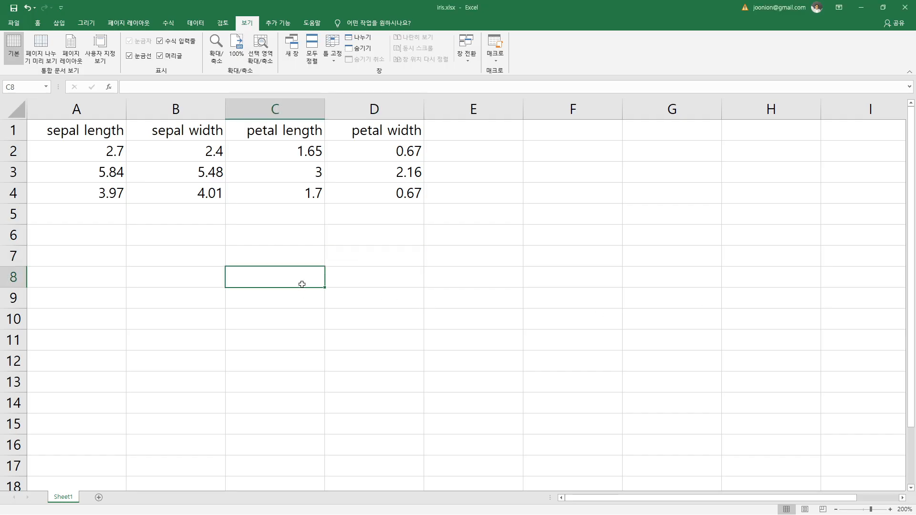
left_click(249, 241)
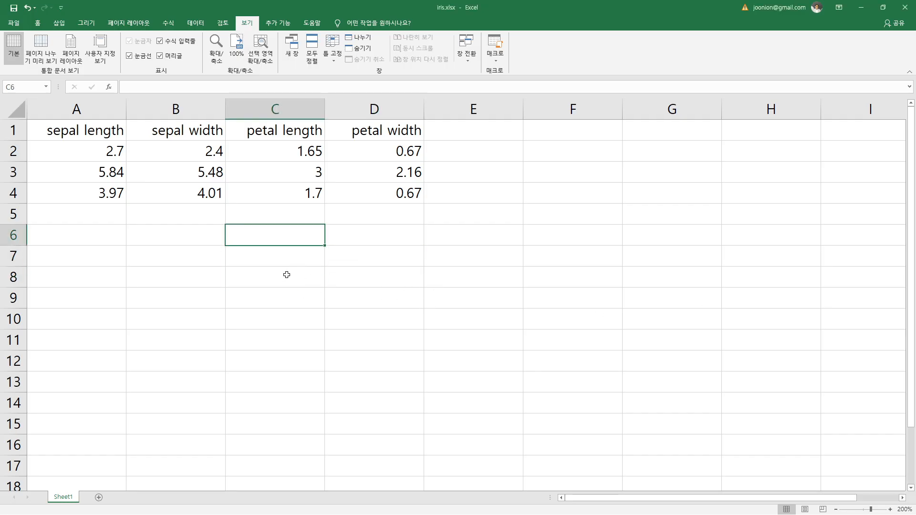
left_click(137, 256)
left_click(95, 129)
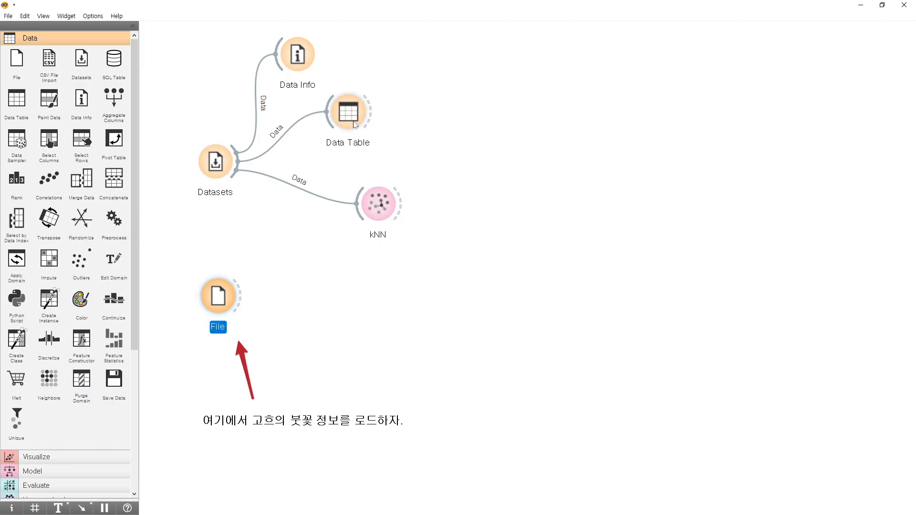
Open Orange's Data Table, compare its columns with the iris.xlsx sheet in Excel, and minimize the table window.
double_click(354, 125)
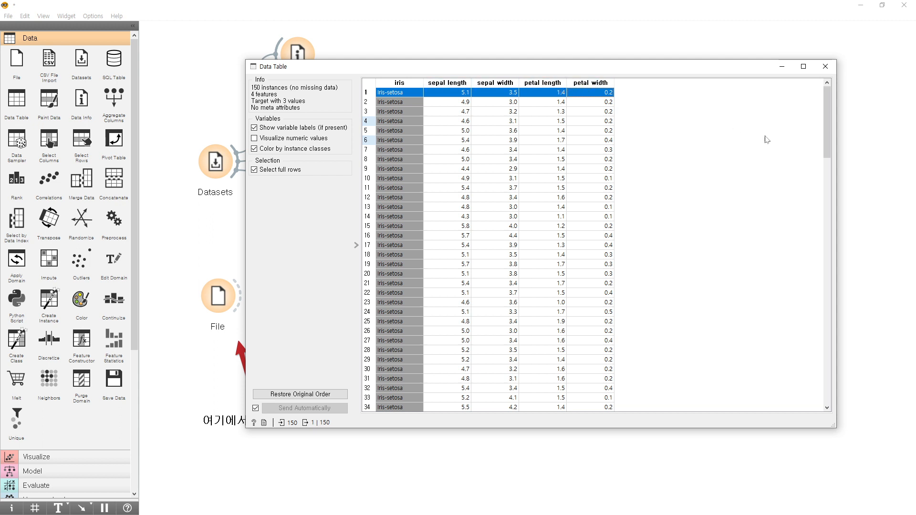
key("alt+Tab")
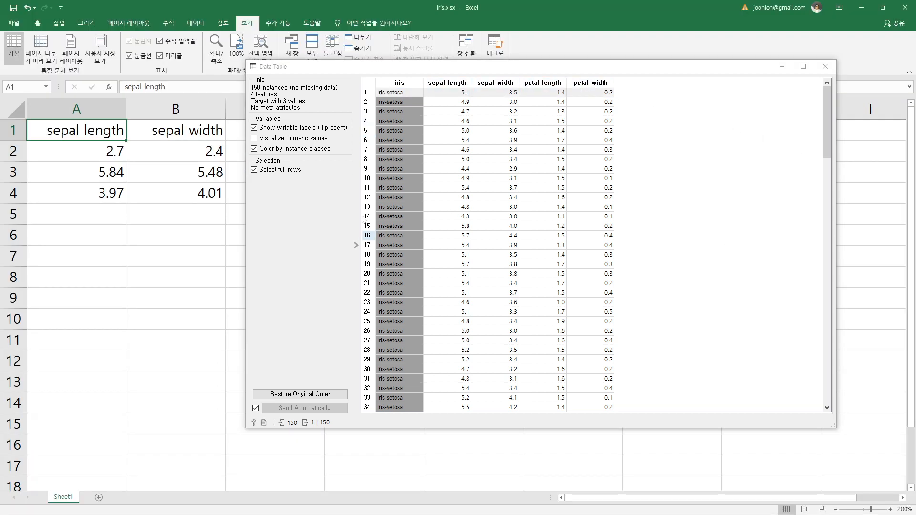
left_click(176, 193)
left_click(782, 66)
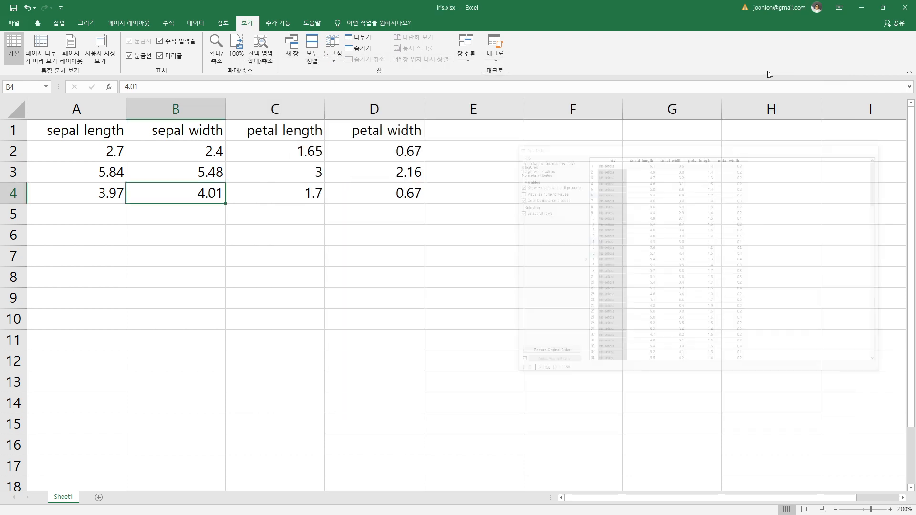
Examine the column headings in A1:D1 of iris.xlsx and the absence of an iris class column.
left_click(79, 129)
left_click(165, 131)
left_click(295, 130)
left_click(371, 128)
left_click(457, 138)
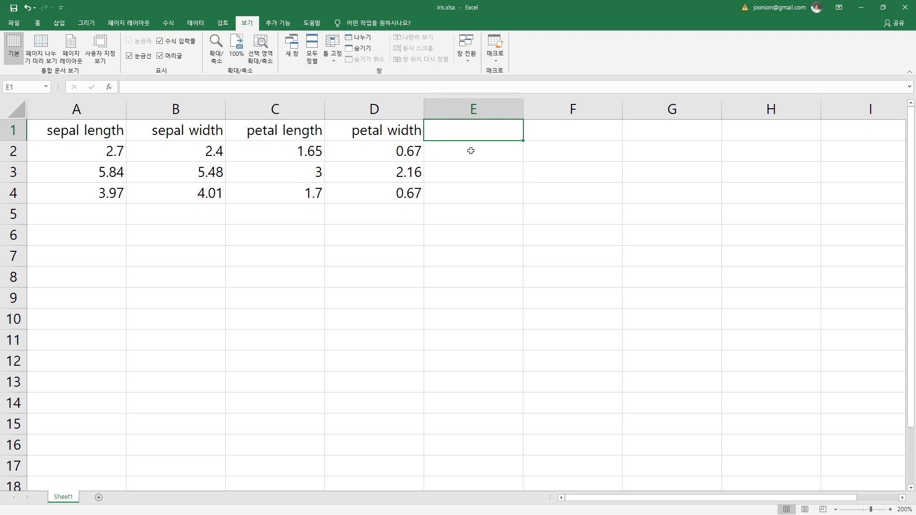
left_click_drag(98, 121, 382, 132)
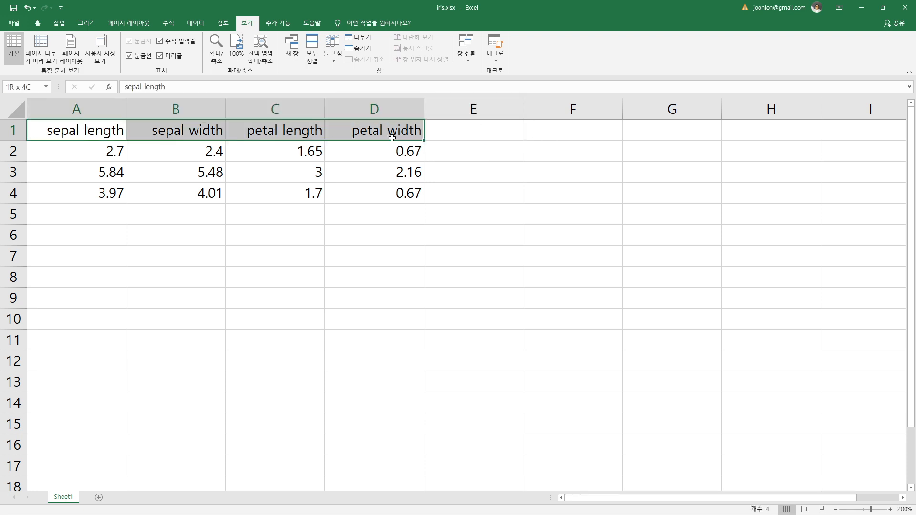
Examine the three flower records in rows 2 to 4 of iris.xlsx.
mouse_move(83, 151)
left_mouse_down()
mouse_move(353, 155)
mouse_move(398, 178)
mouse_move(399, 193)
mouse_move(328, 227)
mouse_move(378, 197)
mouse_move(77, 172)
mouse_move(77, 139)
left_mouse_up()
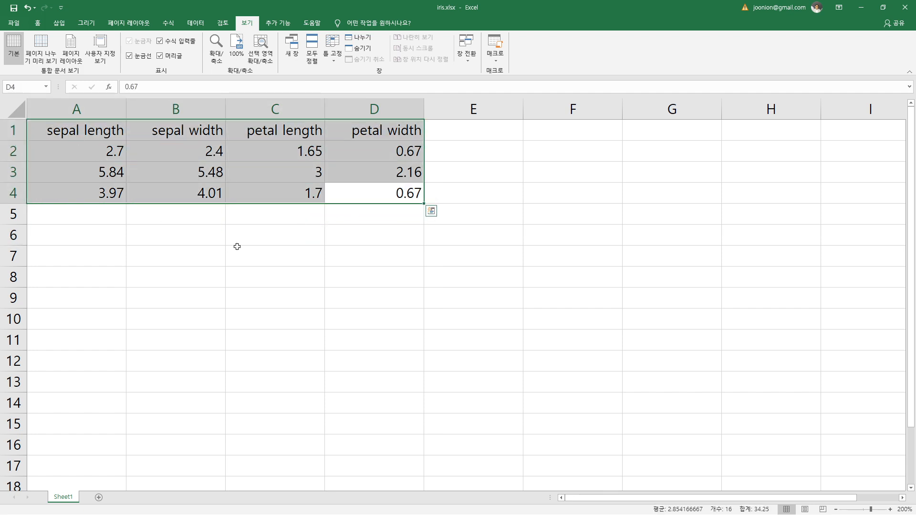
left_click(238, 241)
left_click_drag(389, 192, 65, 131)
left_click(207, 235)
left_click_drag(368, 185, 398, 156)
left_click(277, 233)
left_click_drag(83, 171, 382, 173)
left_click_drag(68, 203, 356, 193)
left_click(334, 241)
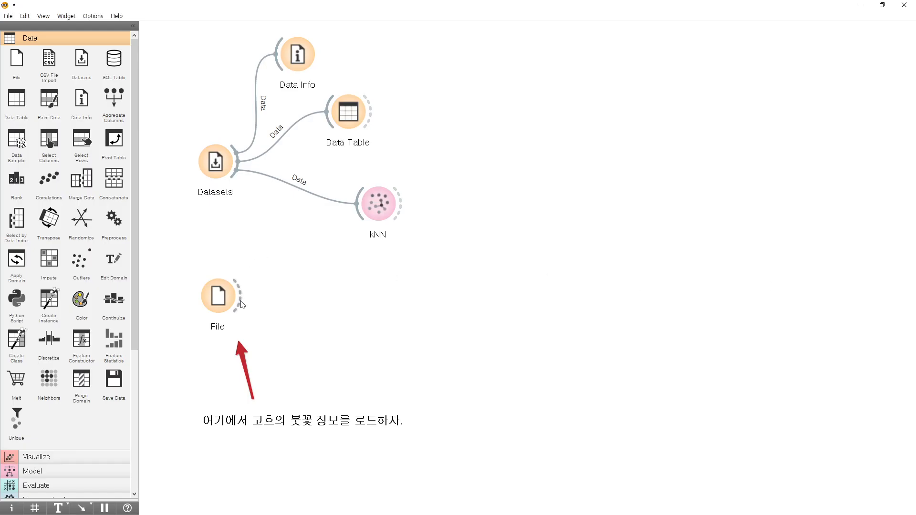
Switch back to Orange, reopen the File widget, and load iris.xlsx as its source.
double_click(221, 307)
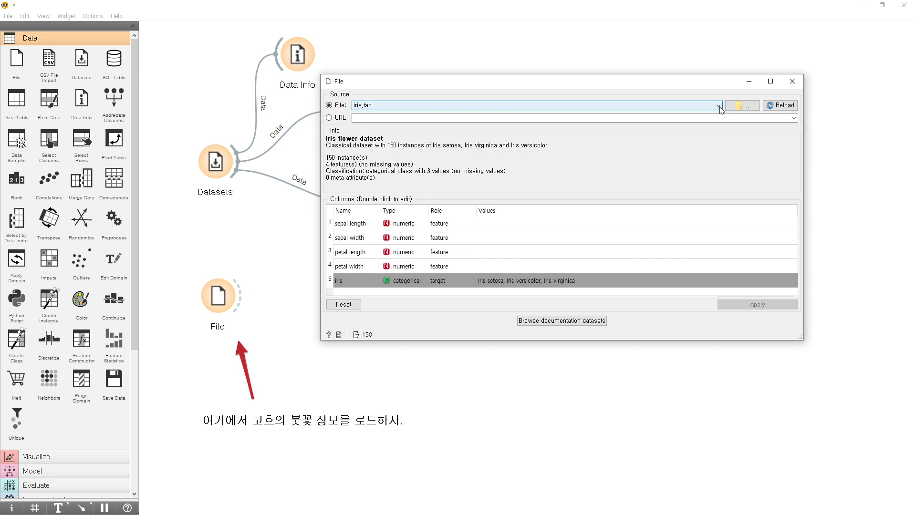
left_click(743, 105)
left_click(669, 385)
left_click(477, 106)
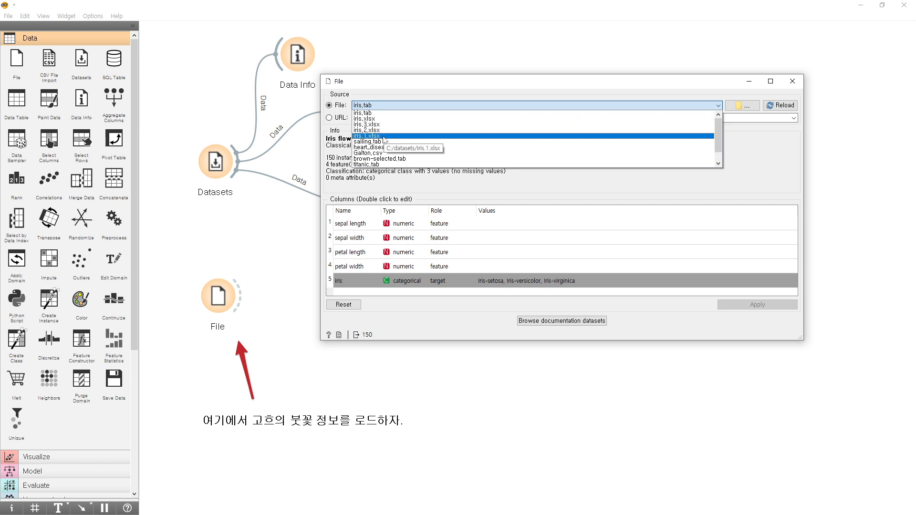
left_click(381, 119)
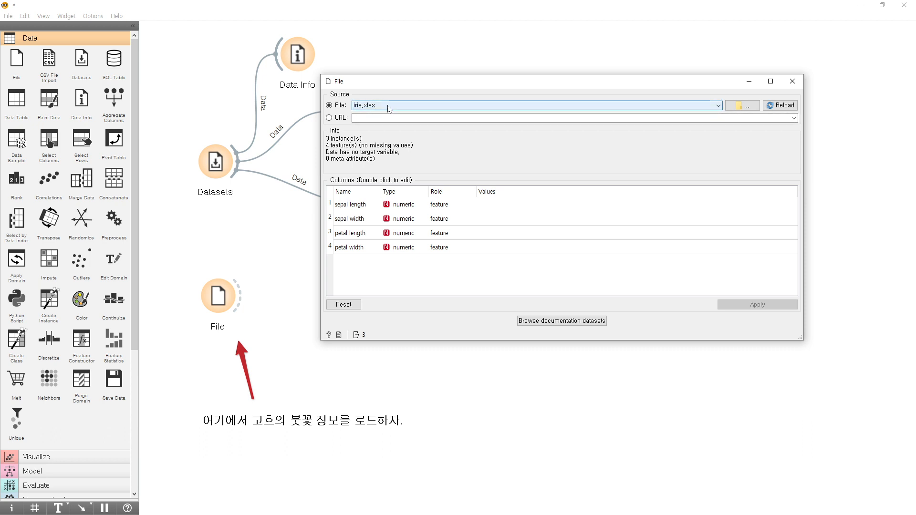
Check the four sepal and petal column names of iris.xlsx in the File widget, apply the column settings, and close the widget.
double_click(347, 205)
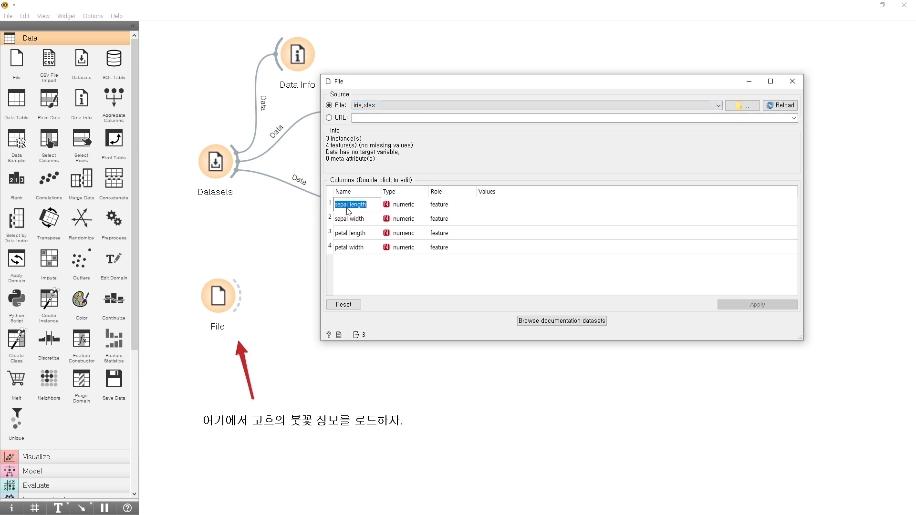
double_click(354, 219)
double_click(360, 234)
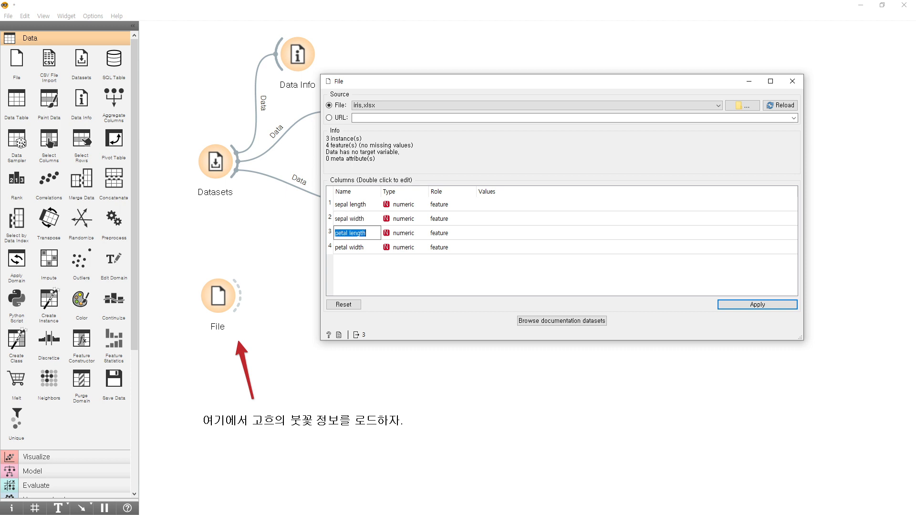
double_click(362, 248)
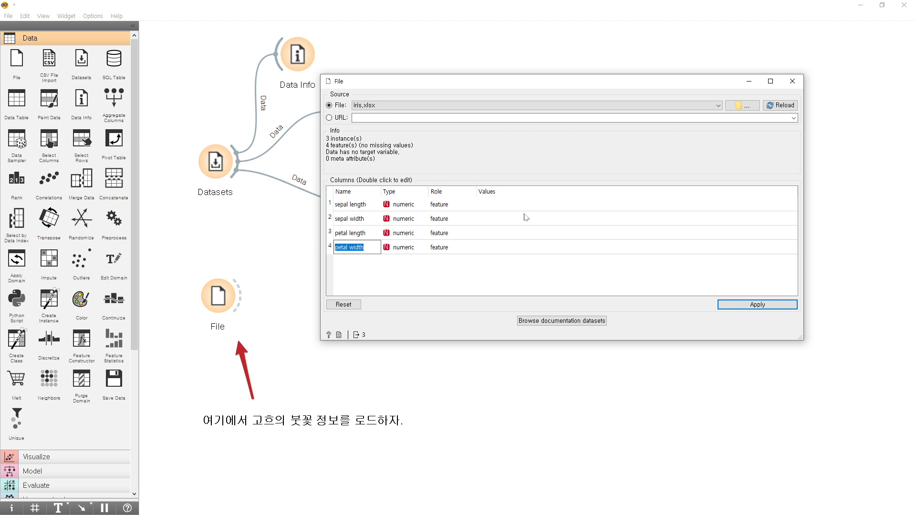
left_click(758, 305)
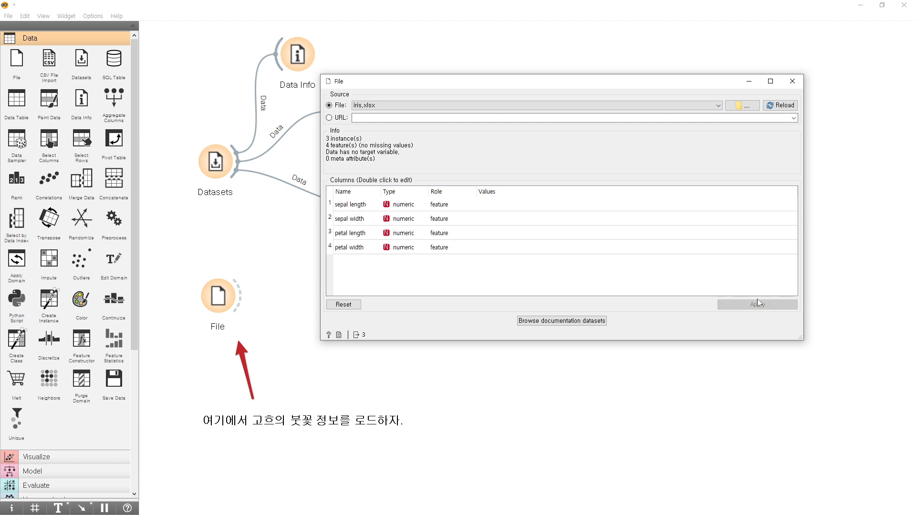
left_click(793, 81)
left_click(220, 305)
left_click_drag(222, 305, 220, 309)
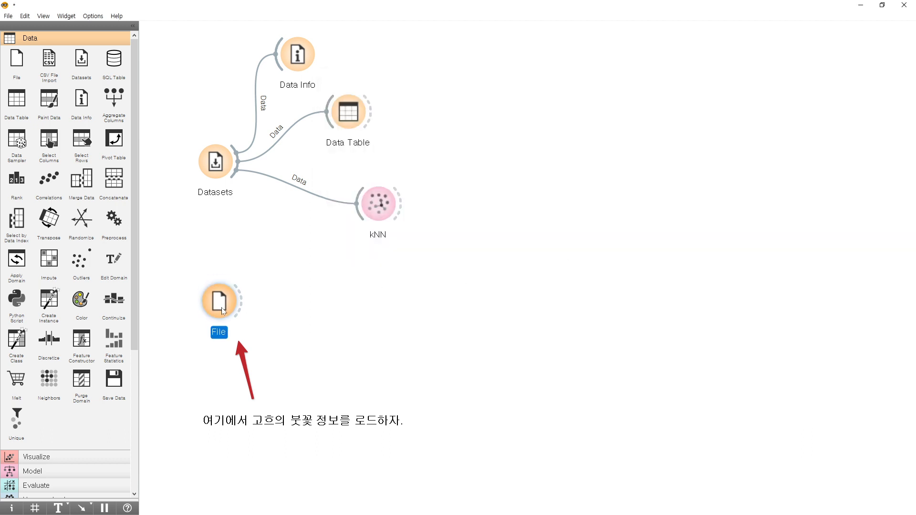
left_click(386, 209)
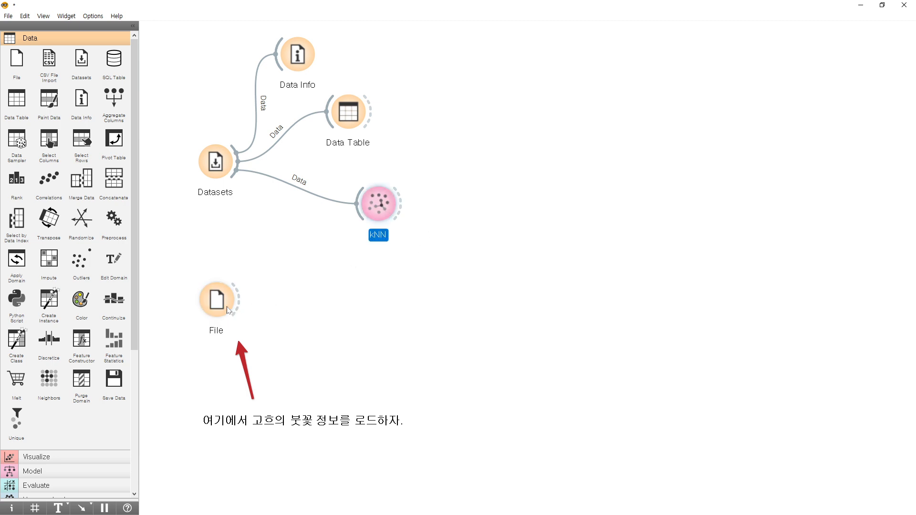
left_click(229, 310)
left_click(389, 210)
left_click(195, 312)
left_click(222, 310)
left_click(396, 211)
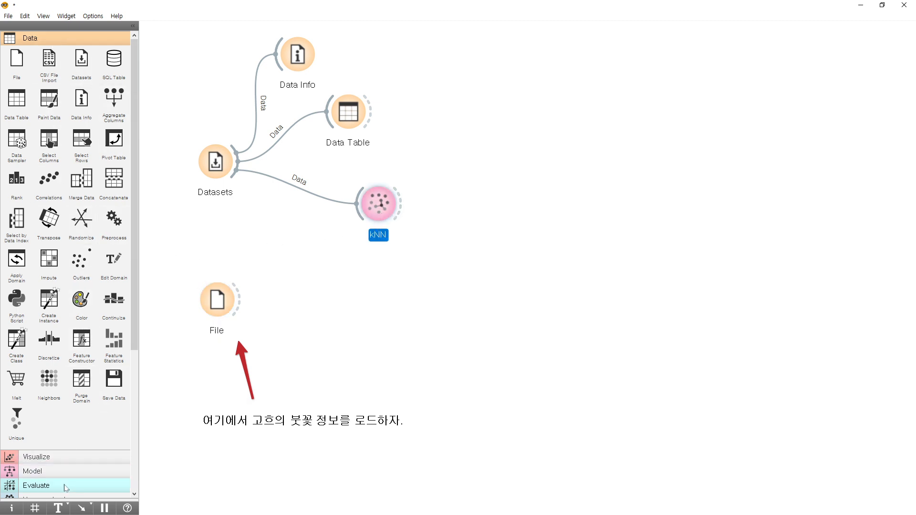
Add a Predictions widget to the canvas and connect both the File and kNN widgets to it.
left_click(48, 485)
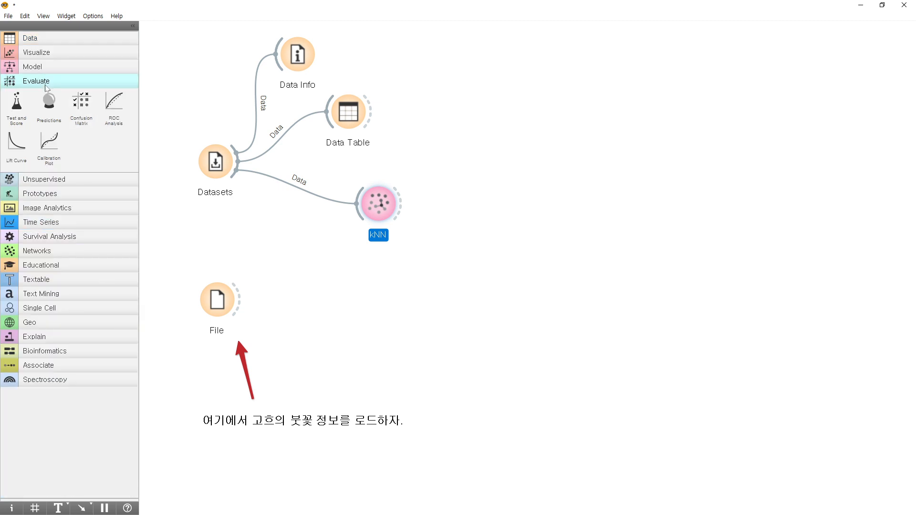
left_click_drag(49, 103, 551, 250)
mouse_move(543, 285)
left_mouse_down()
mouse_move(522, 298)
mouse_move(539, 275)
left_mouse_up()
left_click_drag(237, 299, 531, 269)
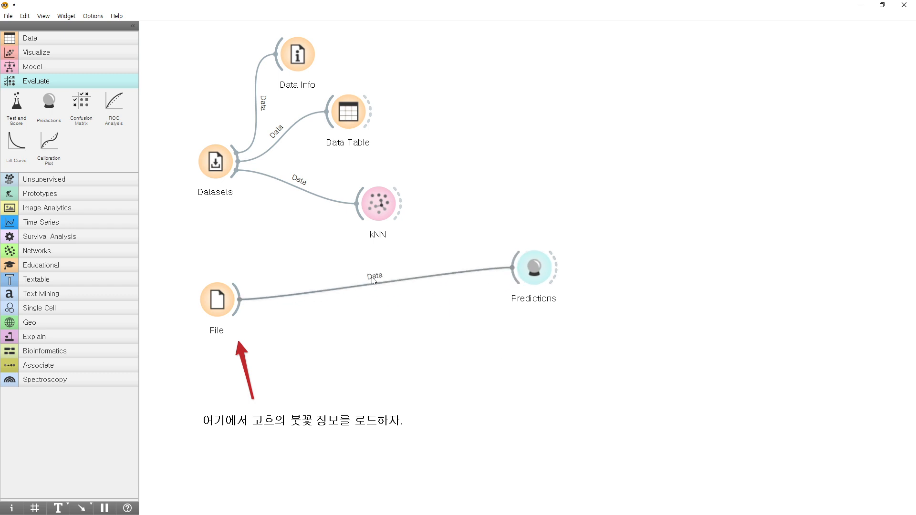
left_click_drag(402, 210, 509, 272)
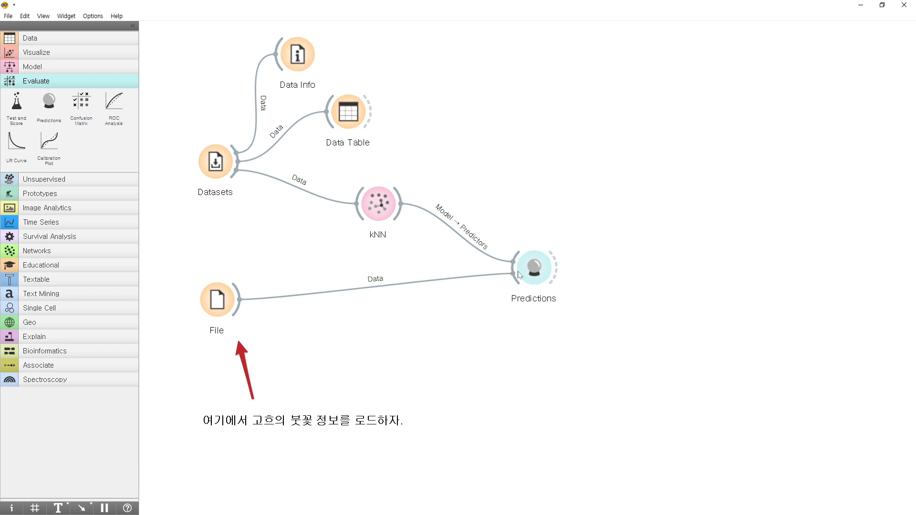
Inspect which signals the kNN and File widgets pass to Predictions, leaving both links as they are.
double_click(462, 228)
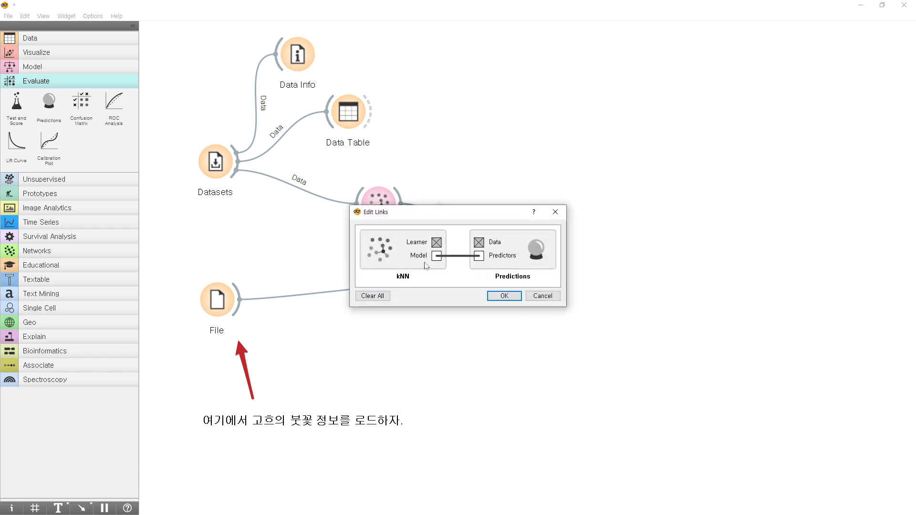
left_click(502, 296)
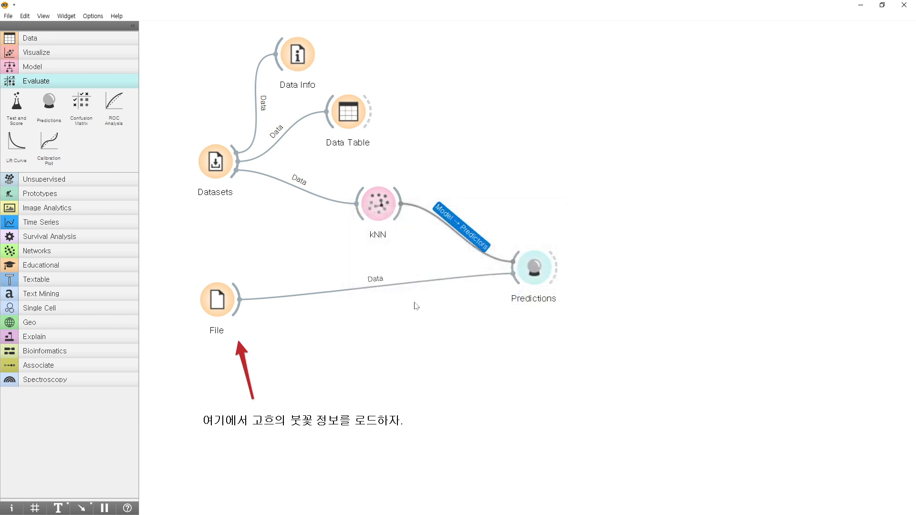
double_click(375, 281)
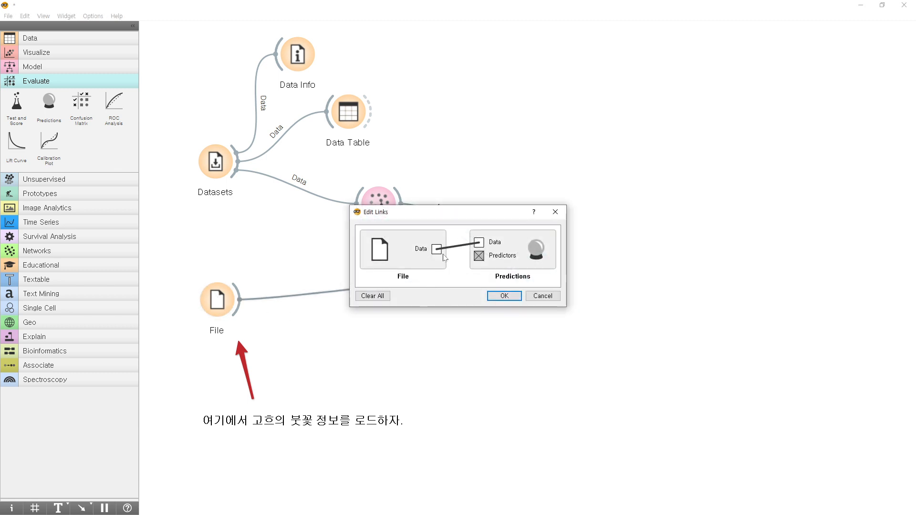
left_click(492, 296)
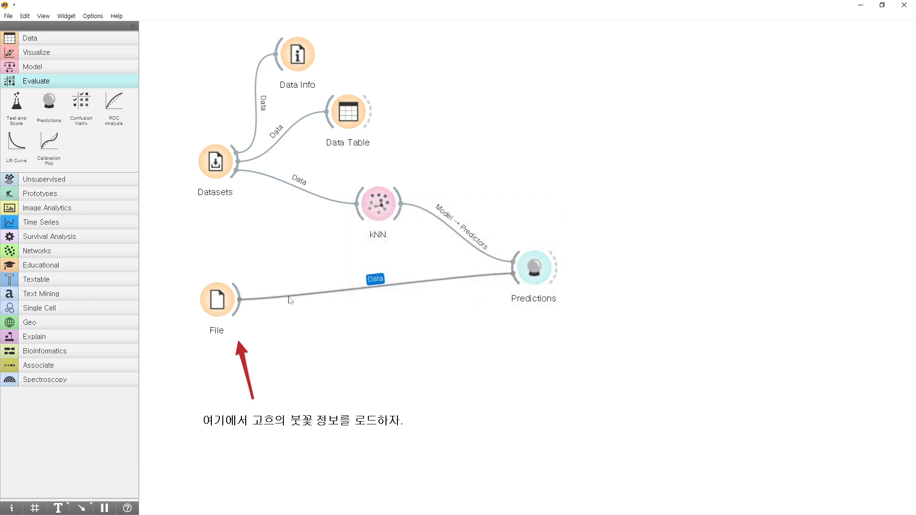
Open the Predictions widget and widen the kNN pane and column enough to show the full class names.
double_click(532, 270)
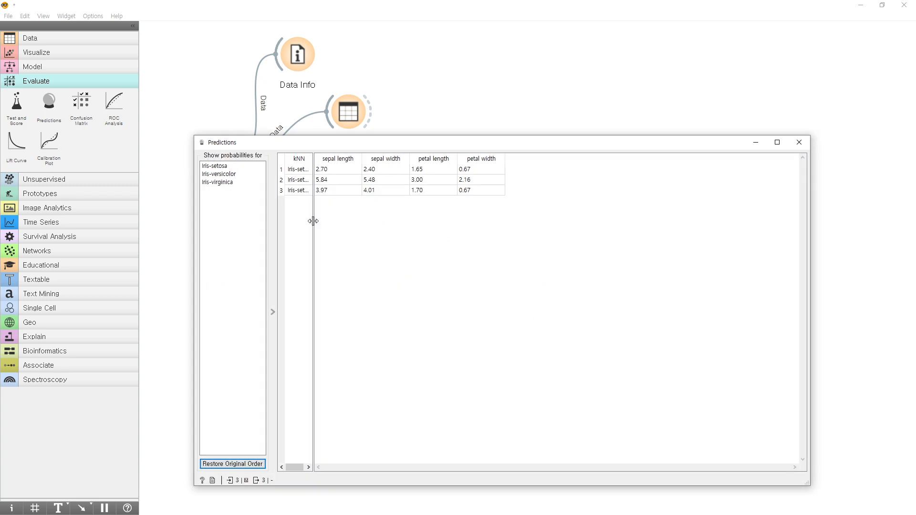
left_click_drag(314, 219, 379, 221)
left_click_drag(314, 165, 361, 164)
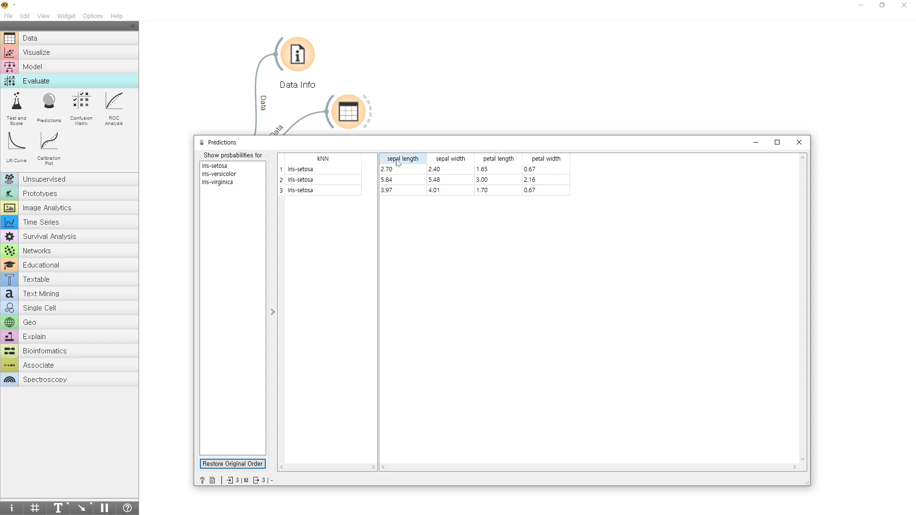
Examine the measurements and the kNN-predicted class of each of the three flowers, and close the Predictions window.
left_click(402, 170)
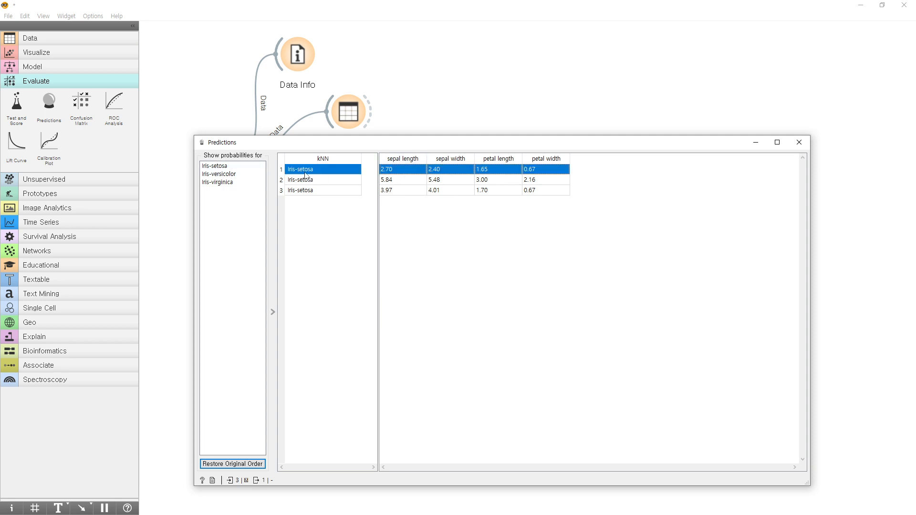
left_click(413, 184)
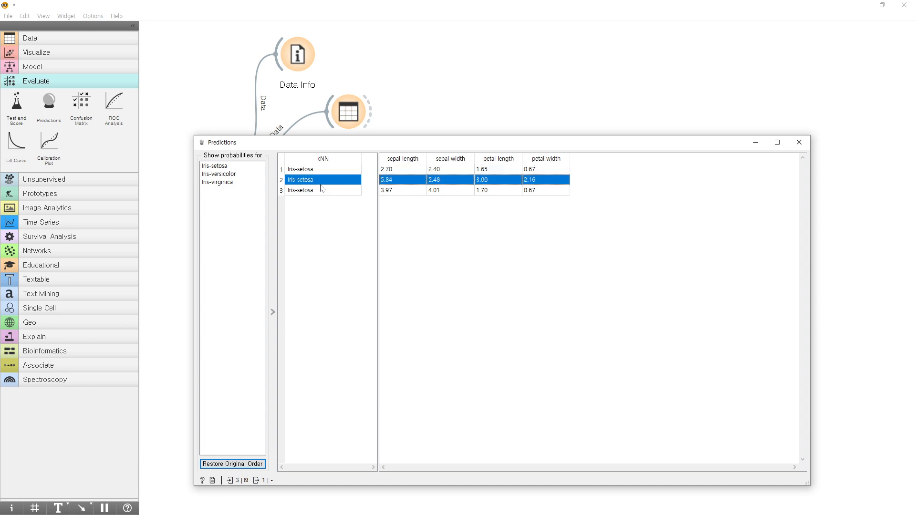
left_click(405, 192)
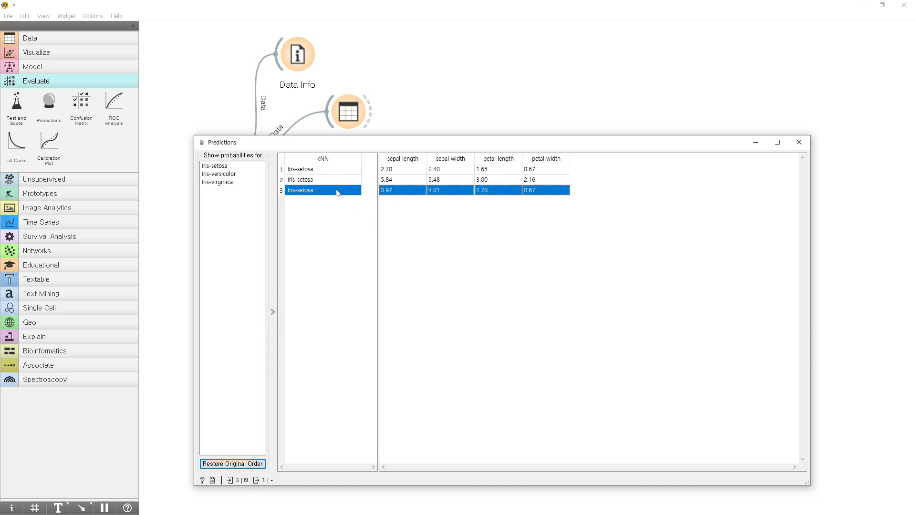
left_click(319, 172)
left_click(320, 181)
left_click(320, 192)
left_click(453, 234)
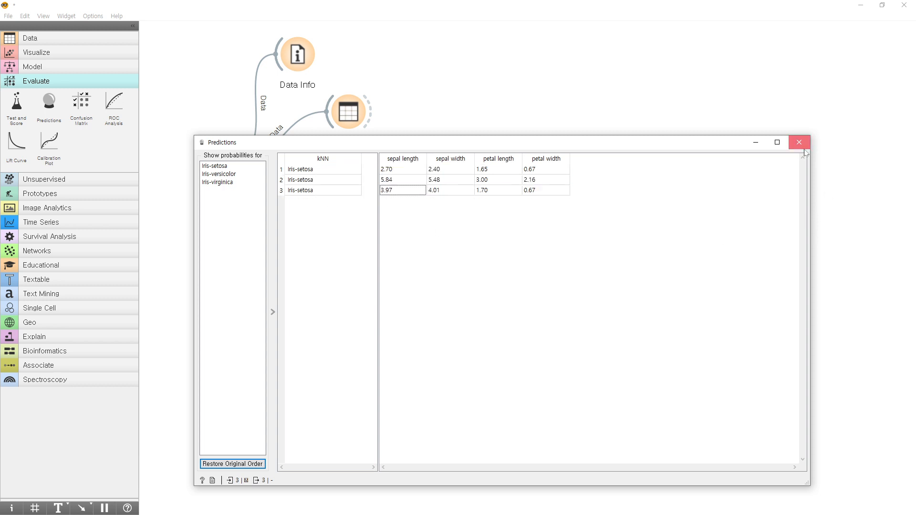
left_click(799, 143)
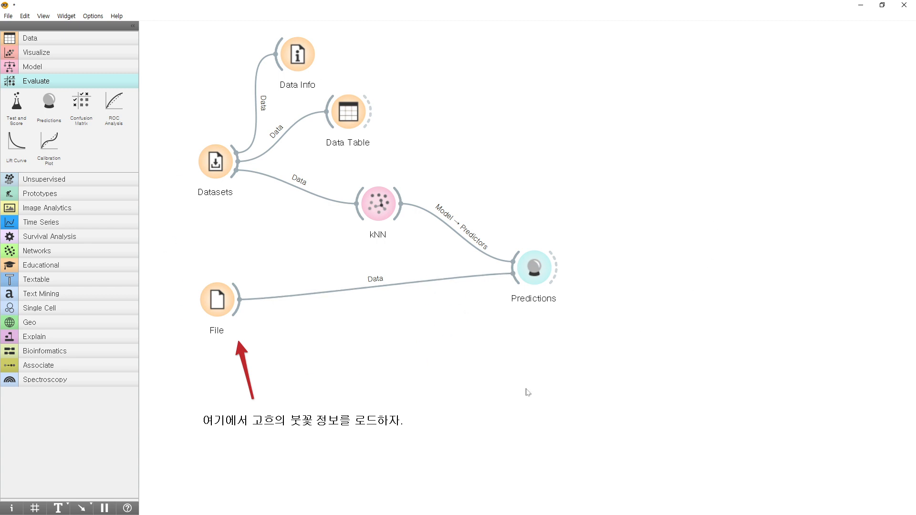
left_click(203, 156)
left_click(234, 298)
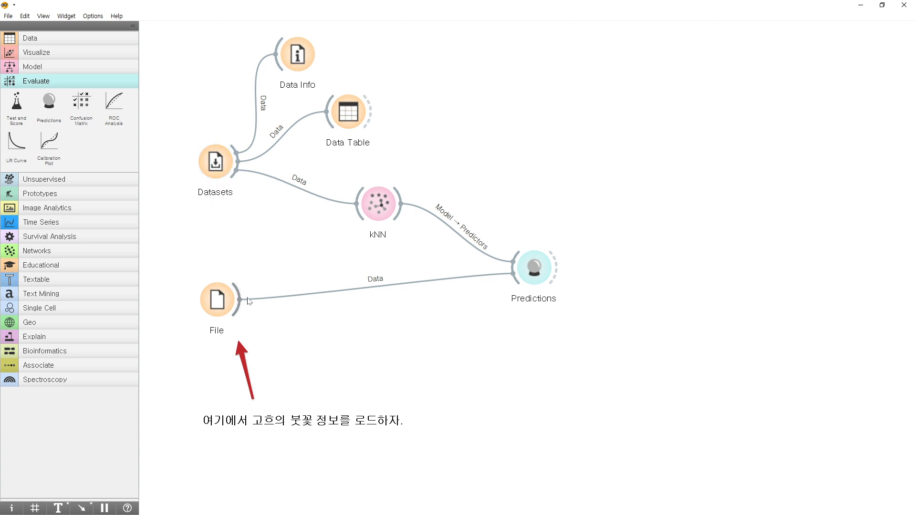
left_click(214, 308)
left_click(381, 207)
left_click(535, 271)
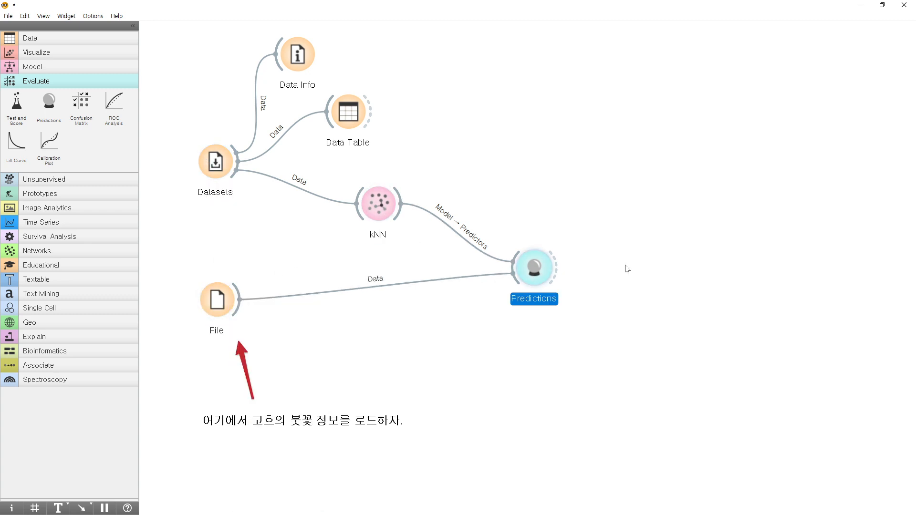
Add a second Data Table widget and connect the Predictions output to its data input.
left_click(36, 38)
left_click(16, 101)
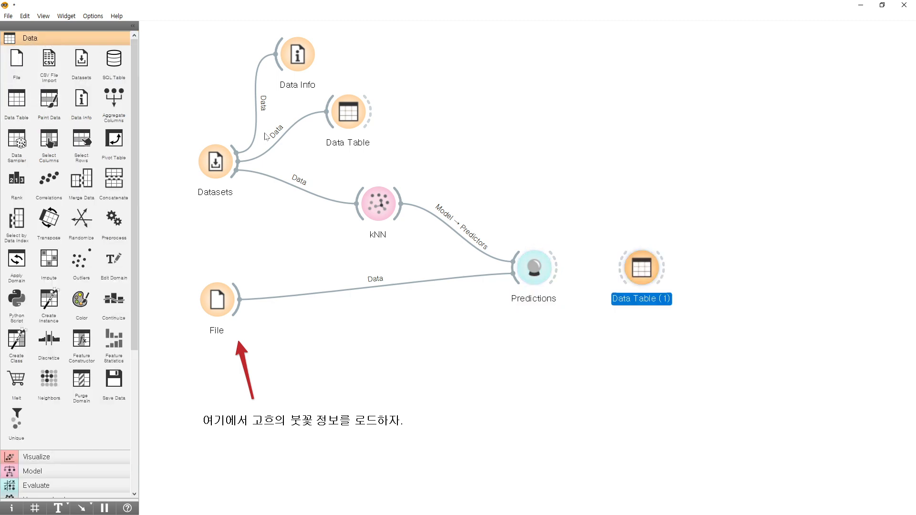
left_click(620, 277)
Open the new data table, widen the kNN probability columns, examine the class probabilities of the three flowers, and close it.
double_click(641, 268)
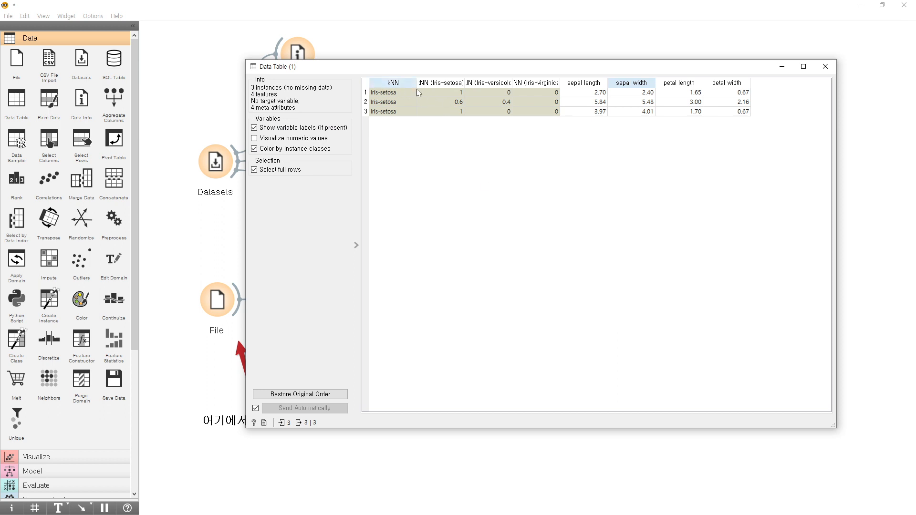
left_click_drag(465, 82, 645, 83)
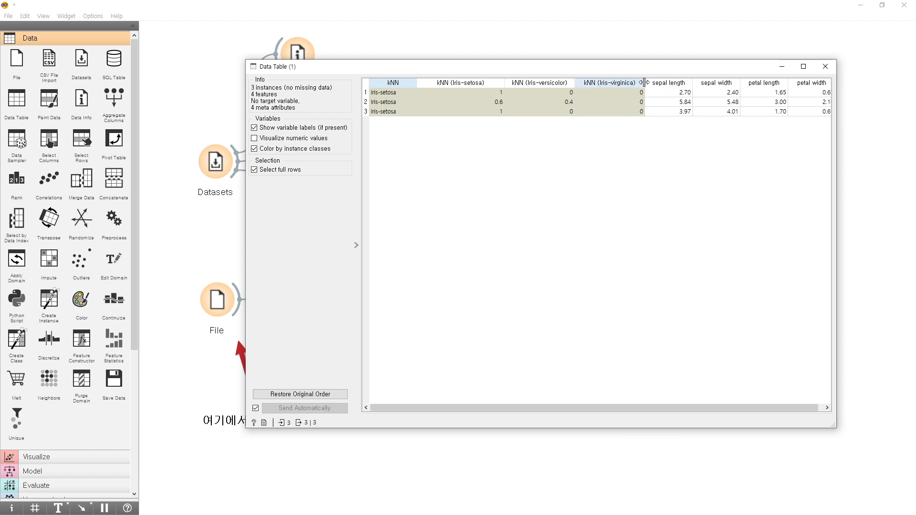
left_click(666, 93)
left_click(668, 114)
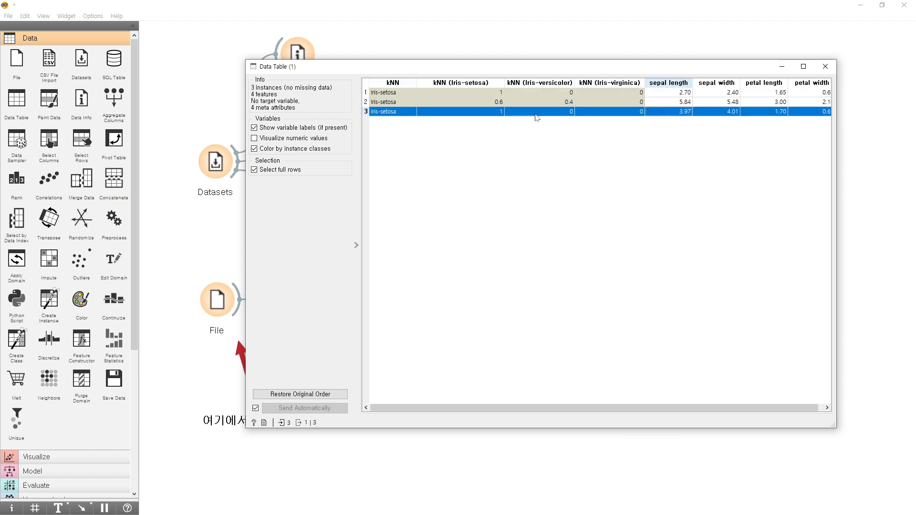
left_click(484, 112)
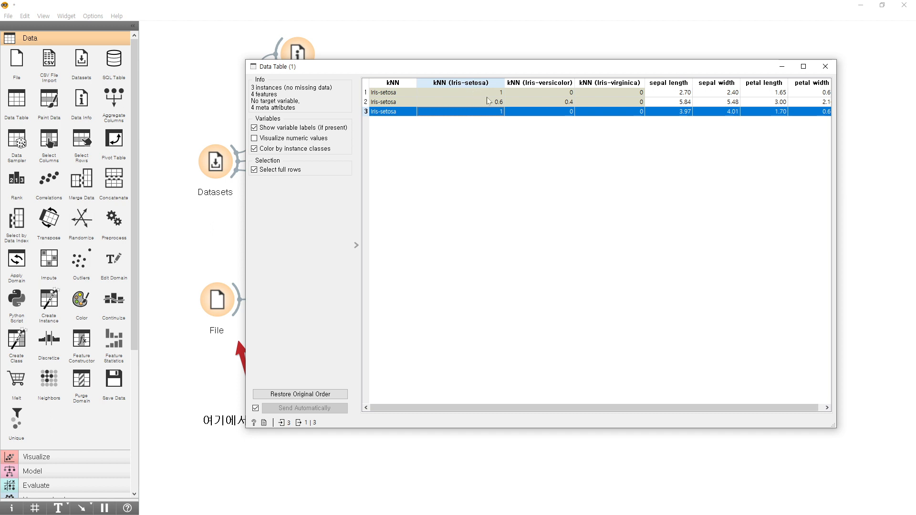
left_click(491, 95)
left_click(501, 102)
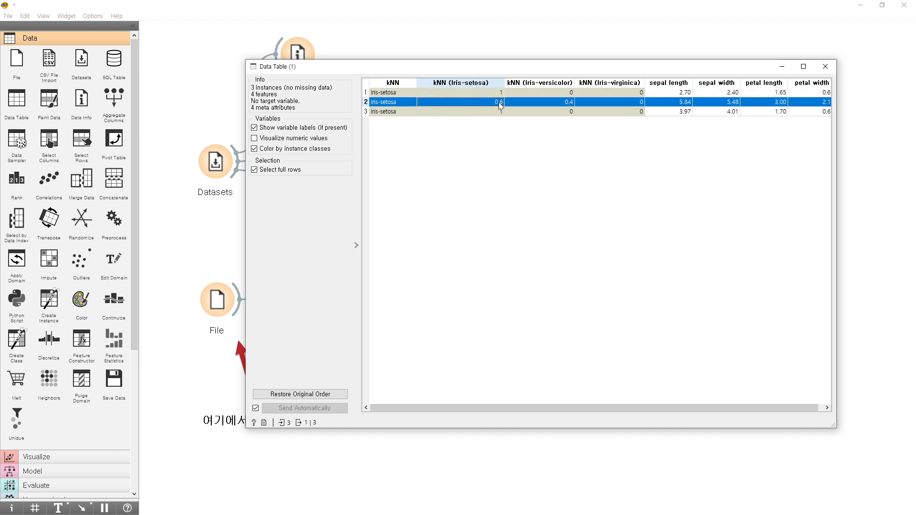
left_click(564, 103)
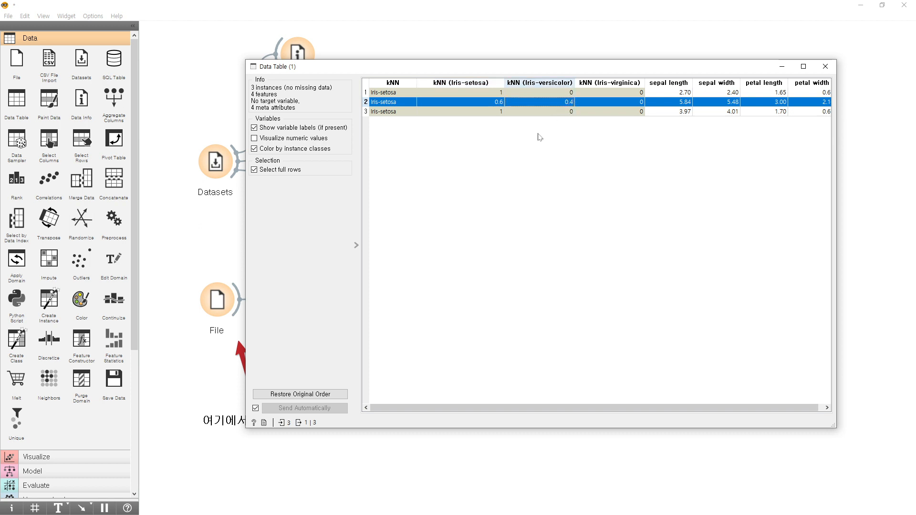
left_click(500, 104)
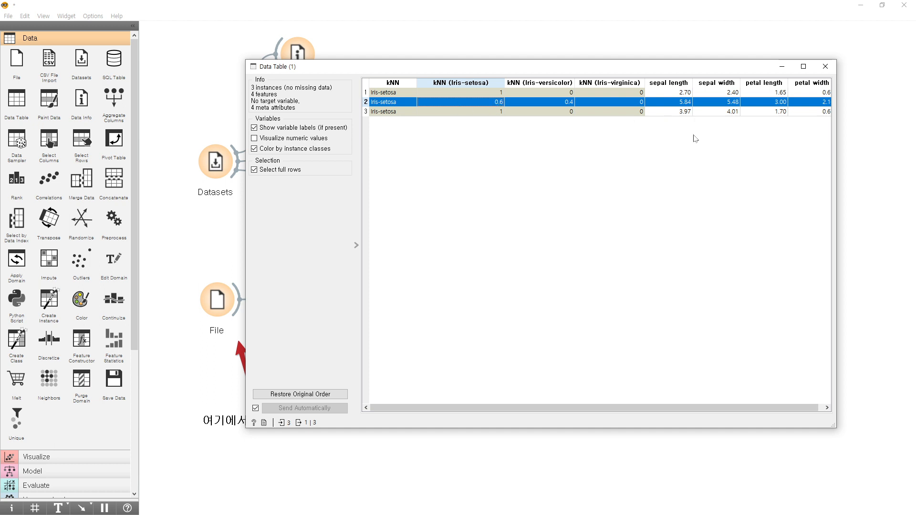
left_click(826, 67)
Rearrange the canvas by moving both Data Table widgets and kNN upward and Predictions closer to the File widget.
left_click_drag(644, 269, 643, 159)
left_click_drag(531, 270, 470, 299)
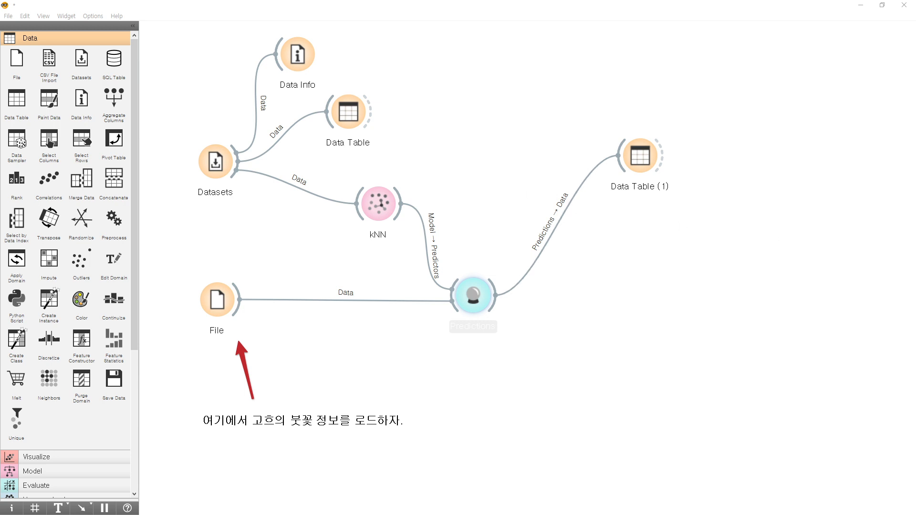
left_click_drag(380, 218, 442, 170)
left_click_drag(352, 124, 410, 75)
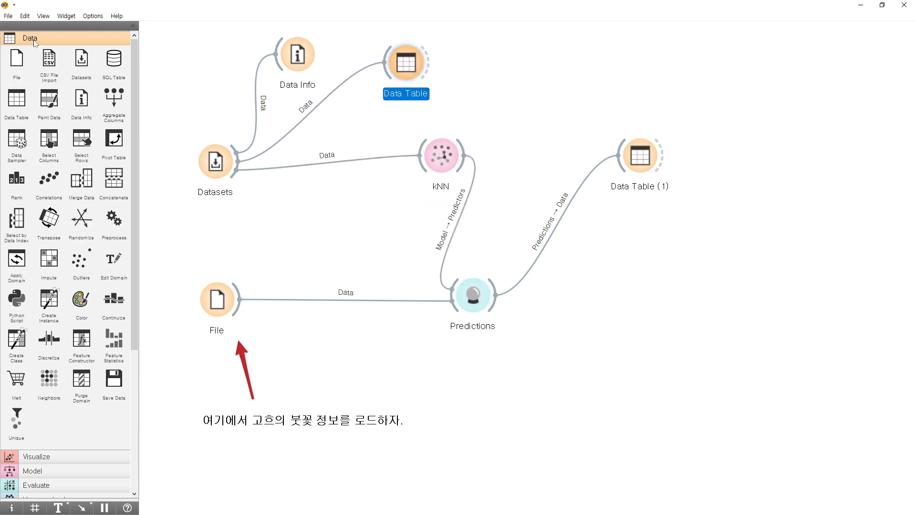
Add a Scatter Plot widget between kNN and File and connect the Datasets output to it.
left_click(80, 456)
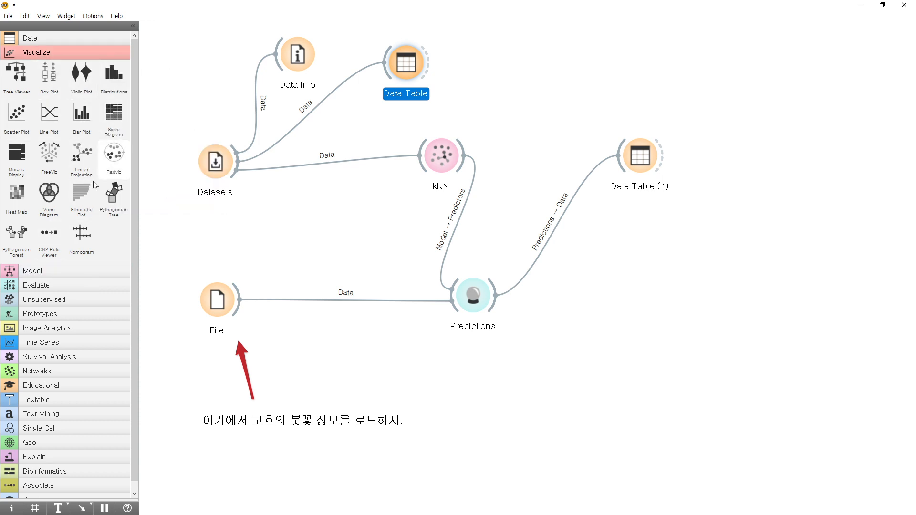
left_click(221, 164)
double_click(217, 162)
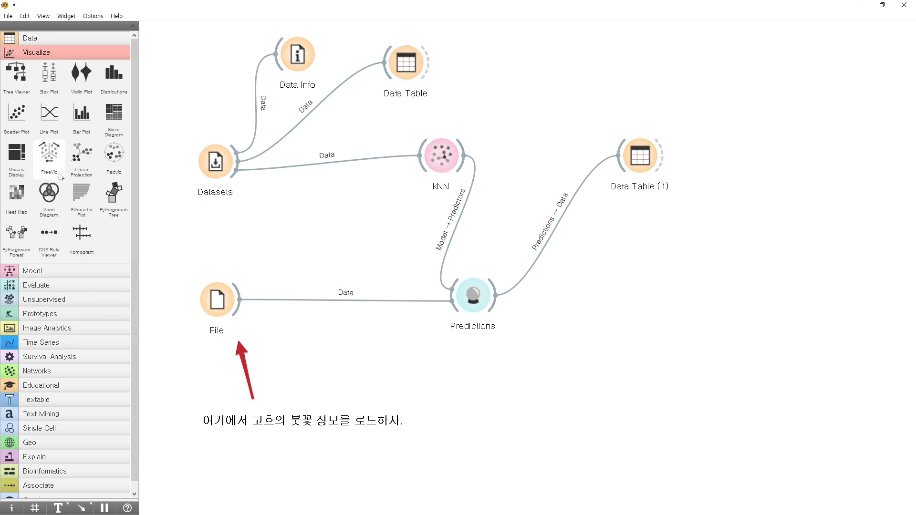
left_click(17, 115)
left_click_drag(742, 160, 345, 222)
left_click_drag(238, 162, 332, 214)
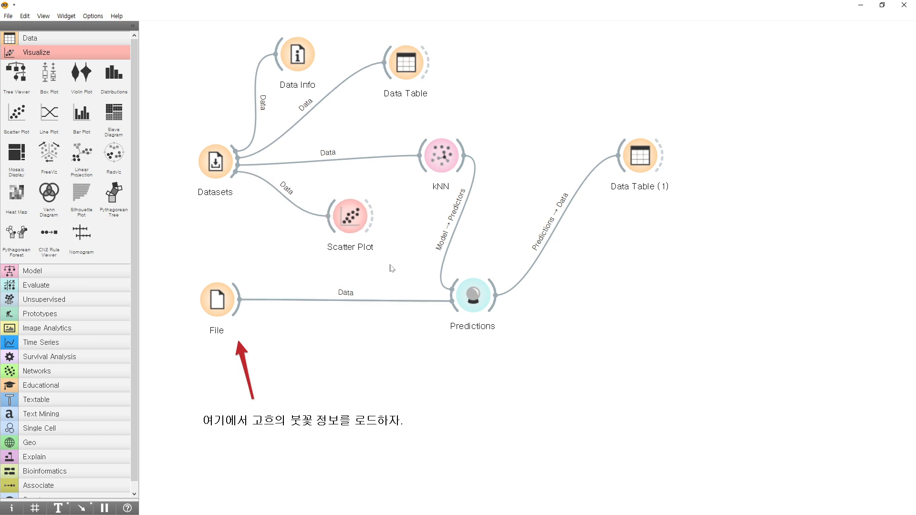
Open the Scatter Plot enlarged, plot petal length on x against petal width on y, and show color regions.
double_click(365, 229)
left_click_drag(483, 103, 559, 44)
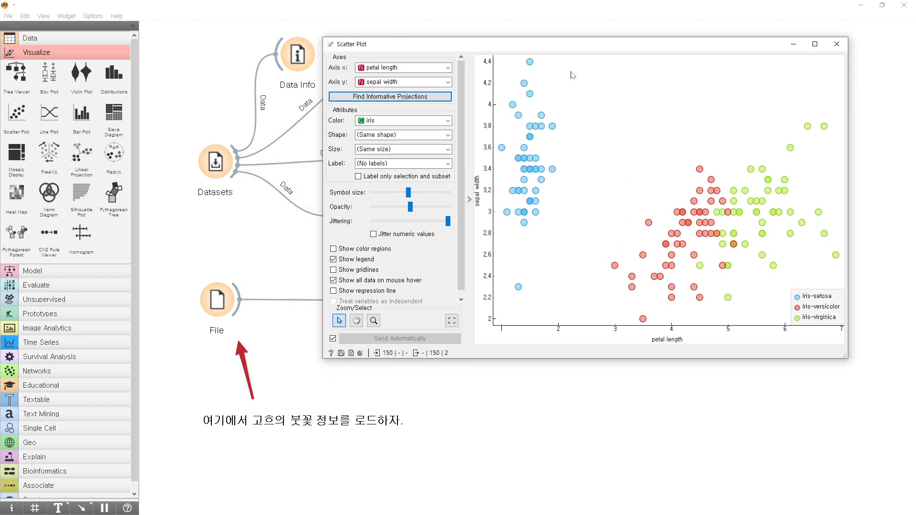
double_click(567, 46)
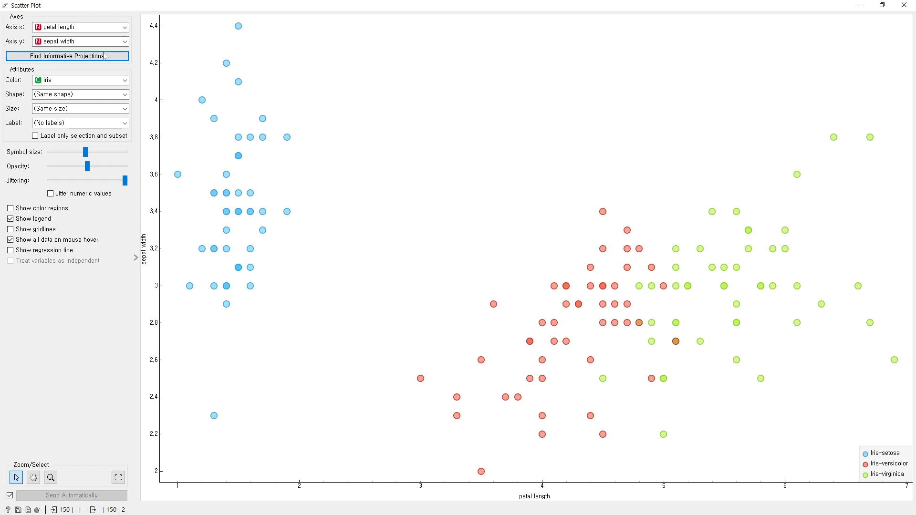
left_click(59, 27)
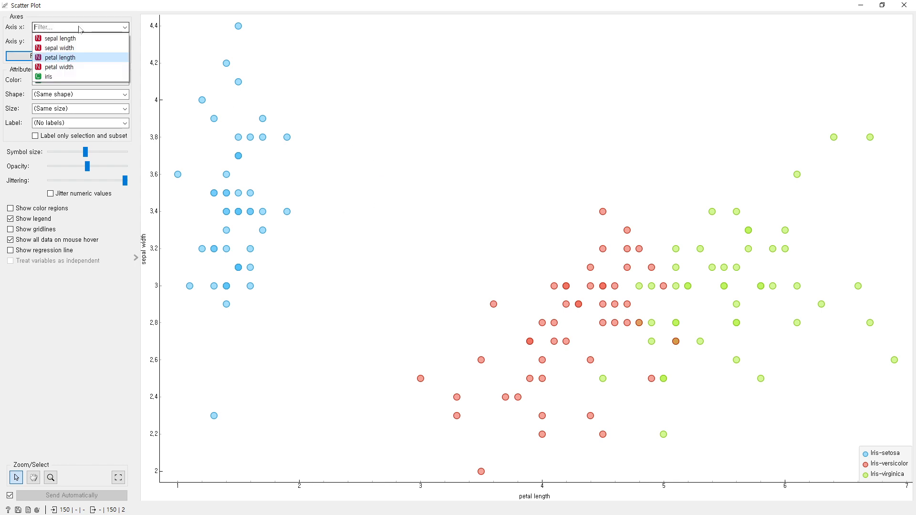
left_click(60, 57)
left_click(62, 43)
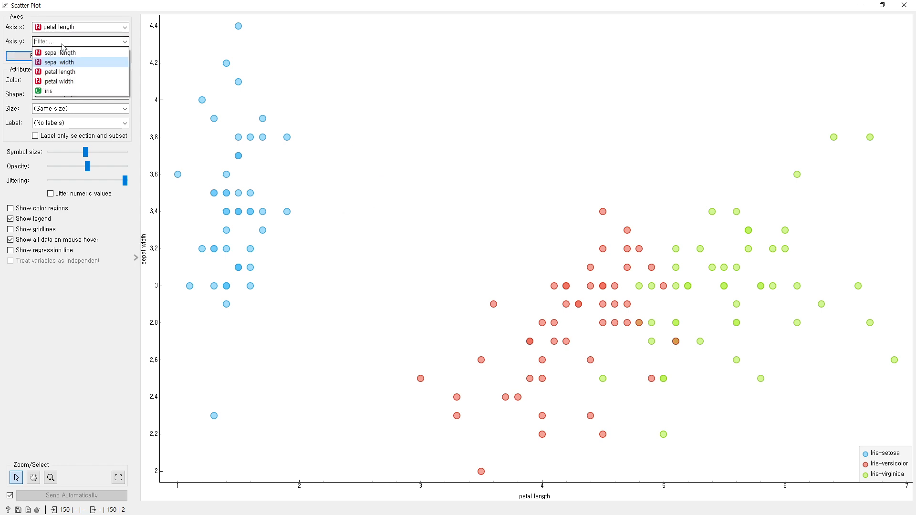
left_click(59, 82)
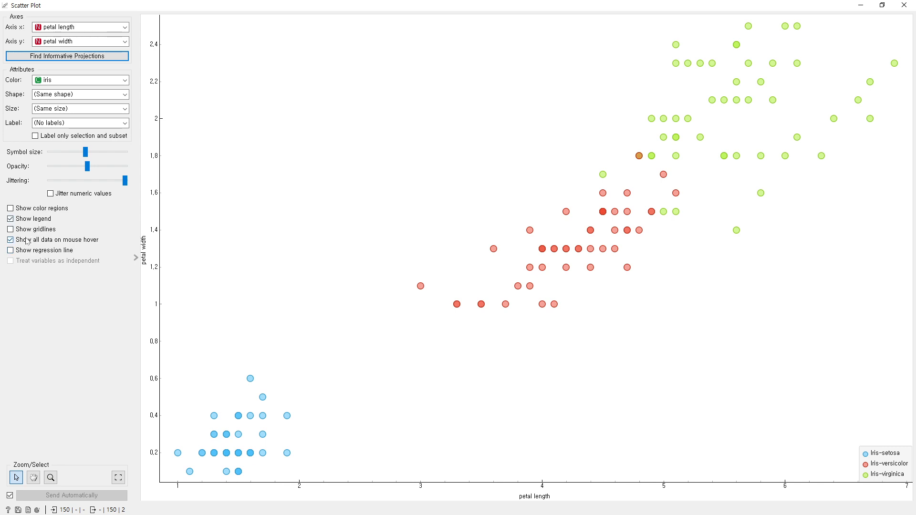
left_click(34, 211)
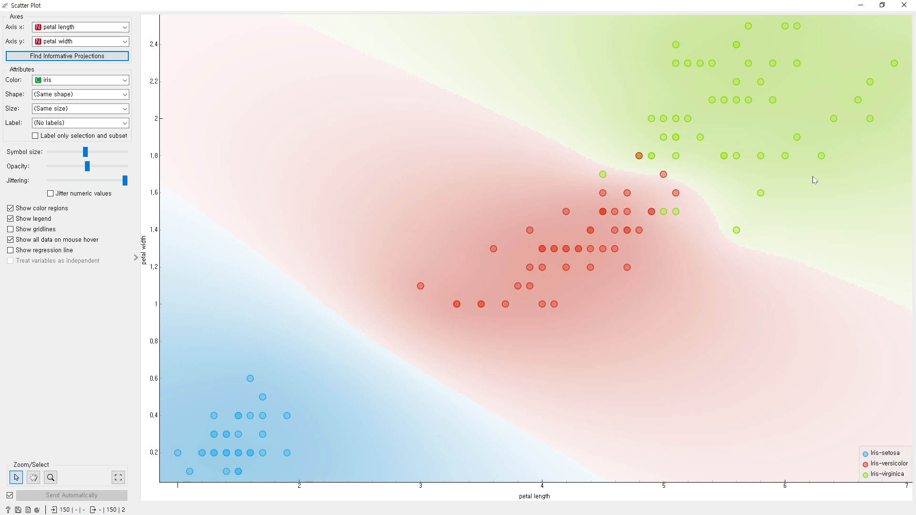
Set the scatter plot's x axis to sepal length and its y axis to sepal width for comparison.
left_click(72, 27)
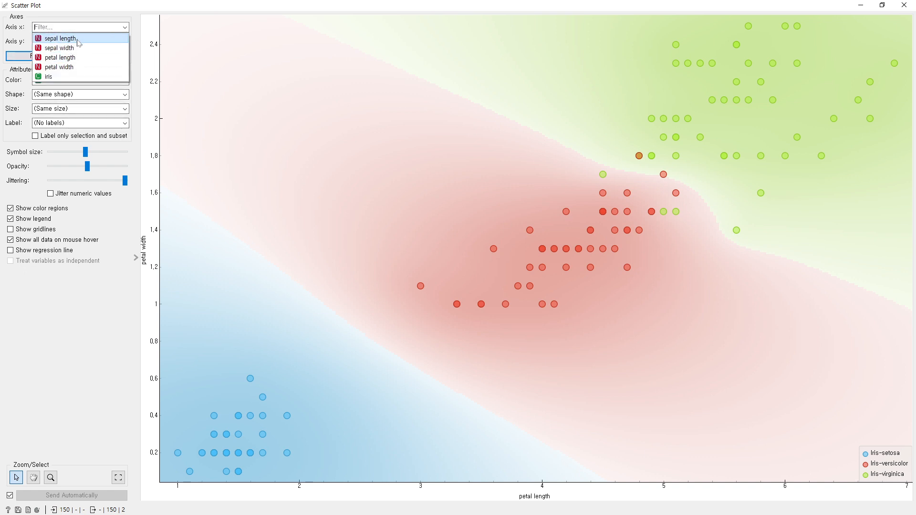
left_click(78, 39)
left_click(79, 42)
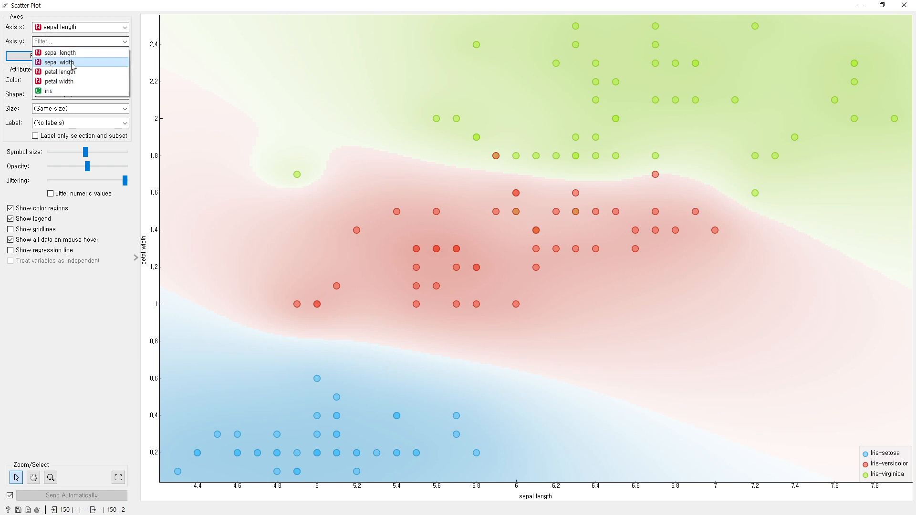
left_click(73, 63)
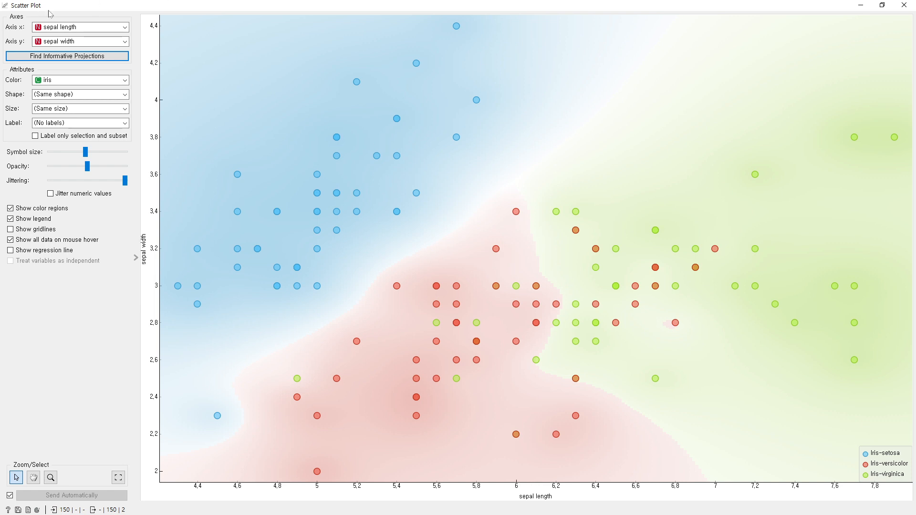
Set the scatter plot's axes back to petal length on x and petal width on y, and close the plot.
left_click(72, 27)
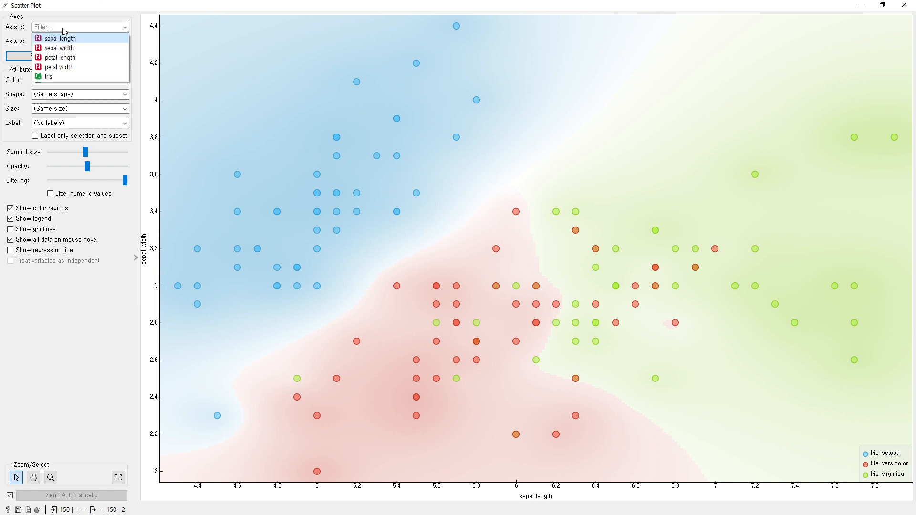
left_click(65, 57)
left_click(72, 41)
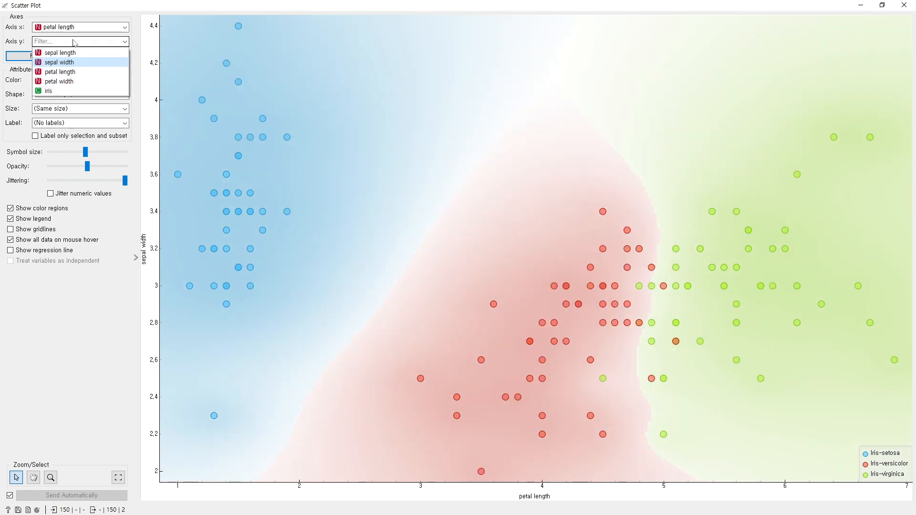
left_click(62, 80)
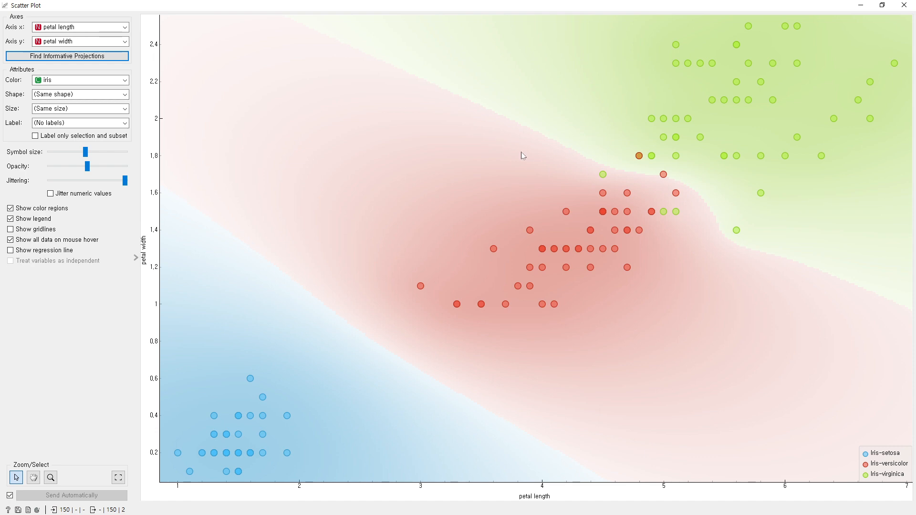
left_click(903, 6)
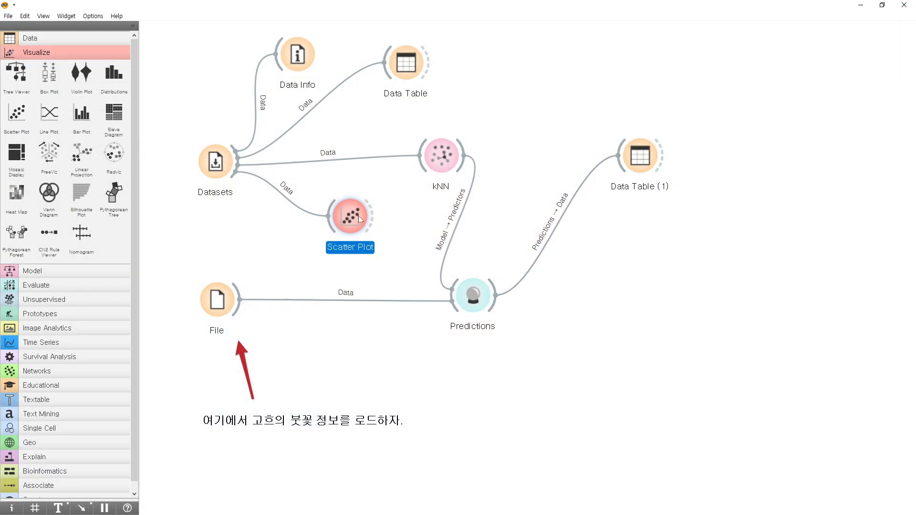
Reposition the Scatter Plot widget slightly farther from Datasets, keeping it between kNN and File.
left_click_drag(356, 219, 477, 375)
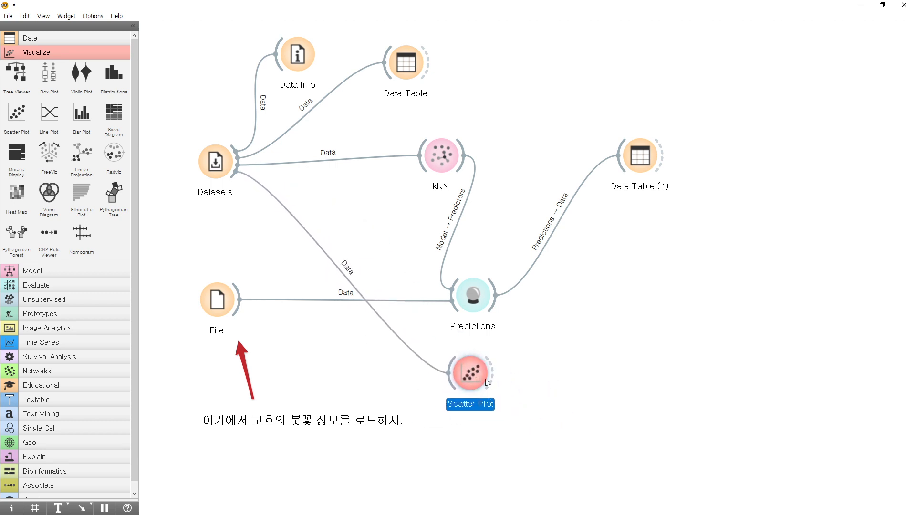
left_click_drag(463, 381, 423, 317)
left_click_drag(487, 389, 373, 225)
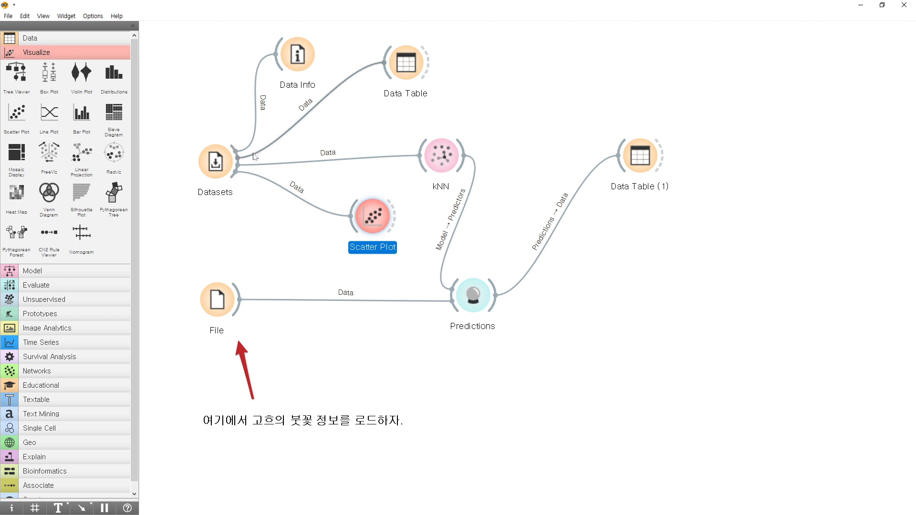
Add a Select Columns widget below the link between File and Predictions, fed by the Datasets output.
left_click_drag(237, 172, 378, 372)
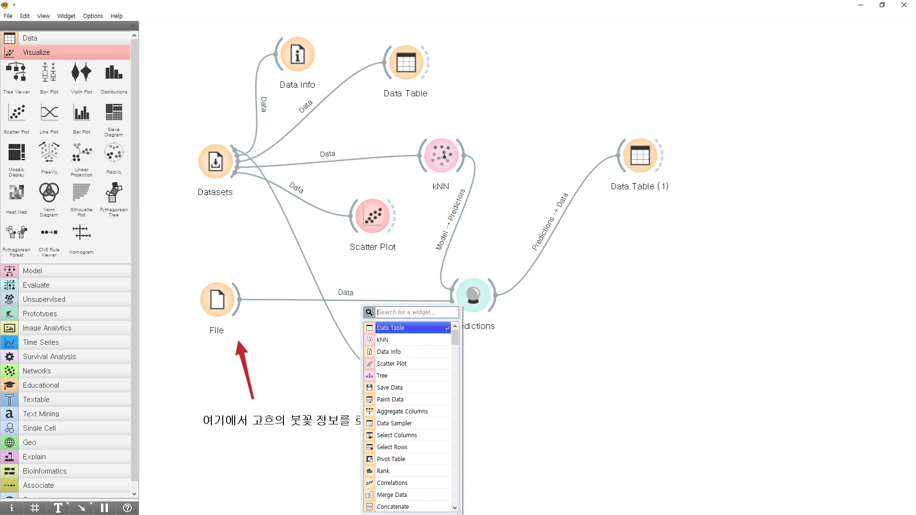
type("Selec")
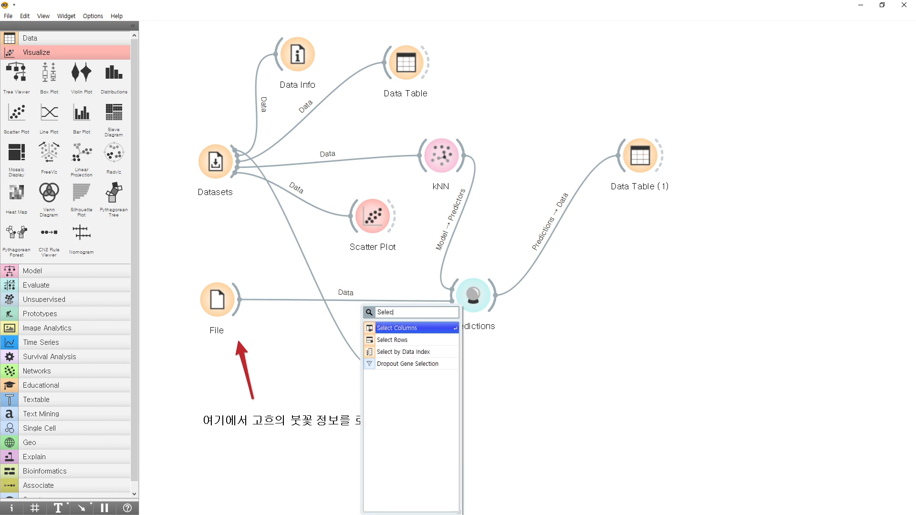
left_click(399, 328)
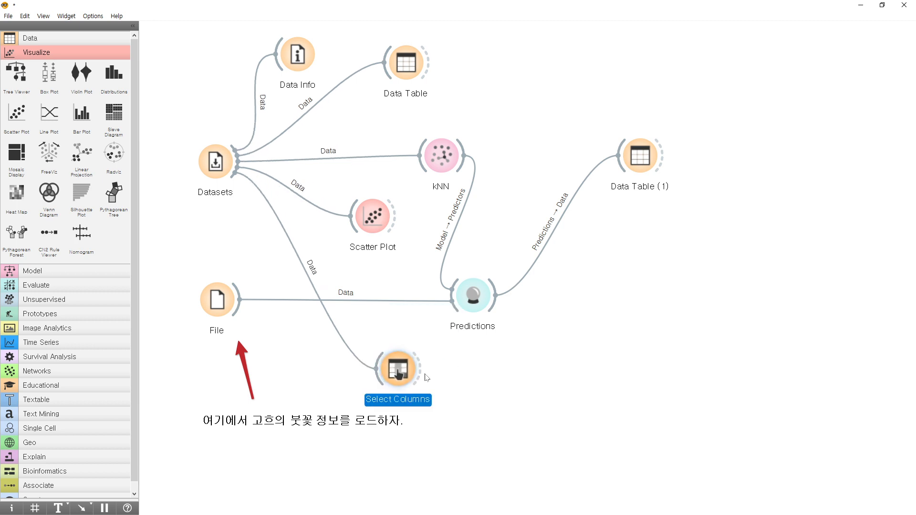
Open Select Columns and examine the sepal and petal features and the iris target.
double_click(396, 377)
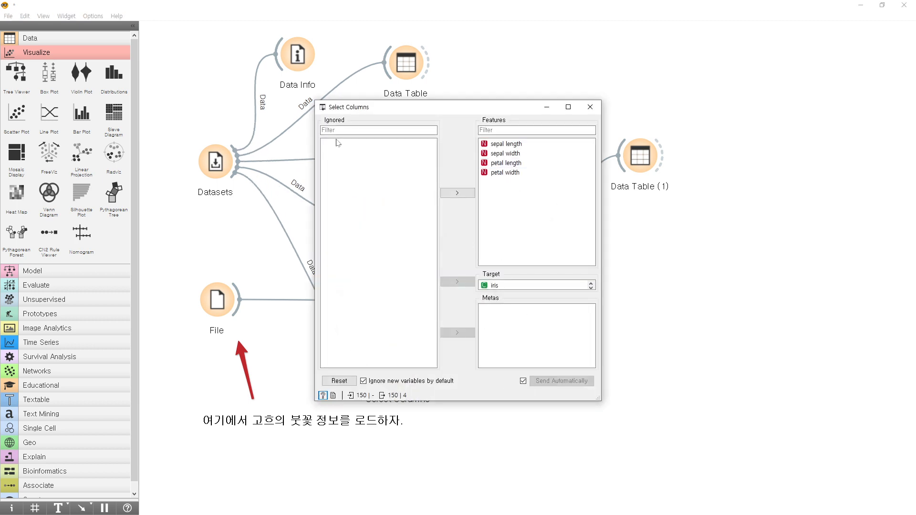
left_click_drag(384, 114, 520, 66)
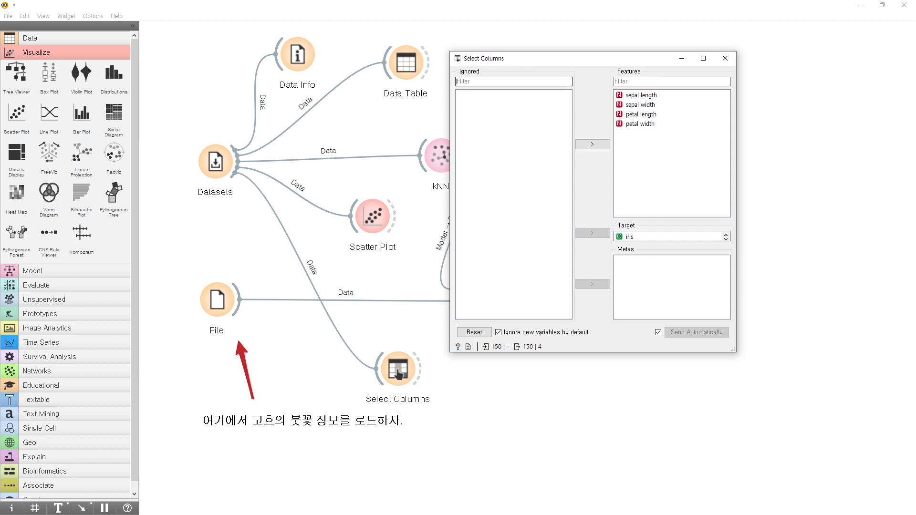
left_click(641, 82)
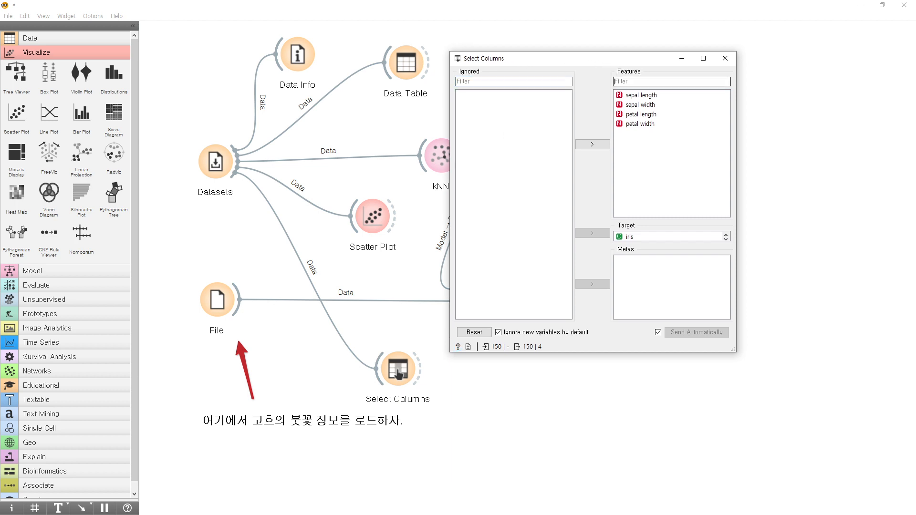
left_click(650, 240)
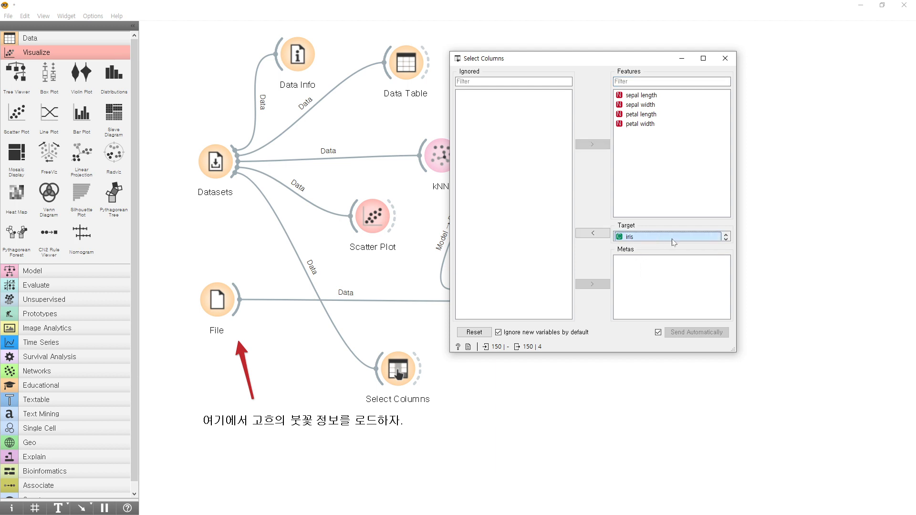
left_click(727, 239)
left_click(726, 235)
left_click(633, 96)
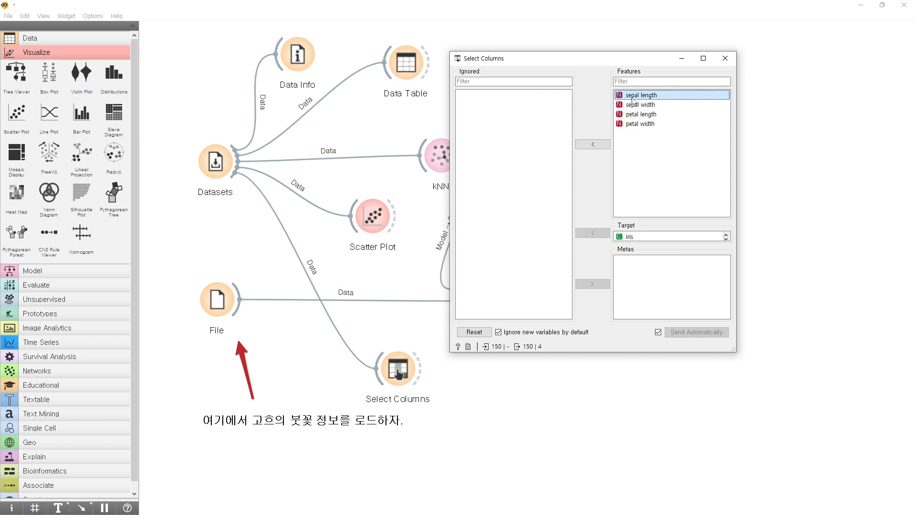
left_click(639, 105)
left_click(644, 115)
left_click(647, 124)
left_click(648, 114)
Move sepal width and sepal length from the features to the ignored columns, and close Select Columns.
left_click(648, 106)
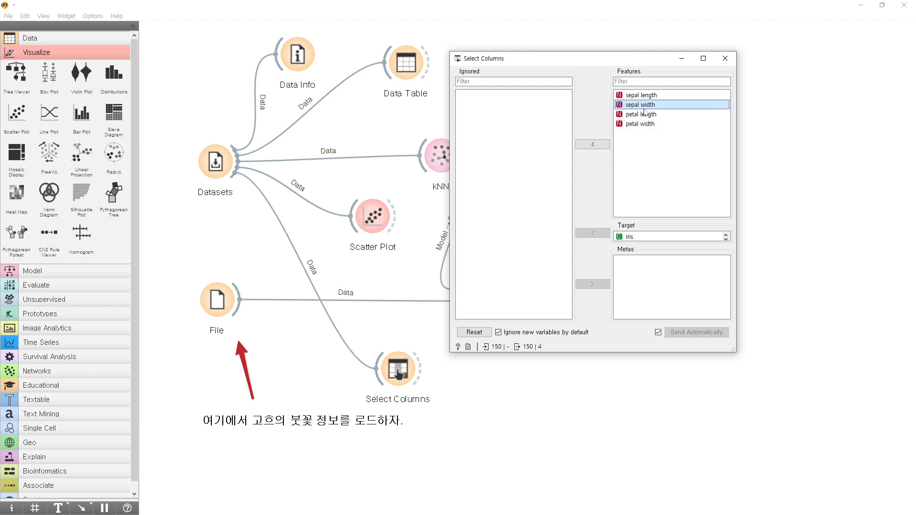
left_click(604, 145)
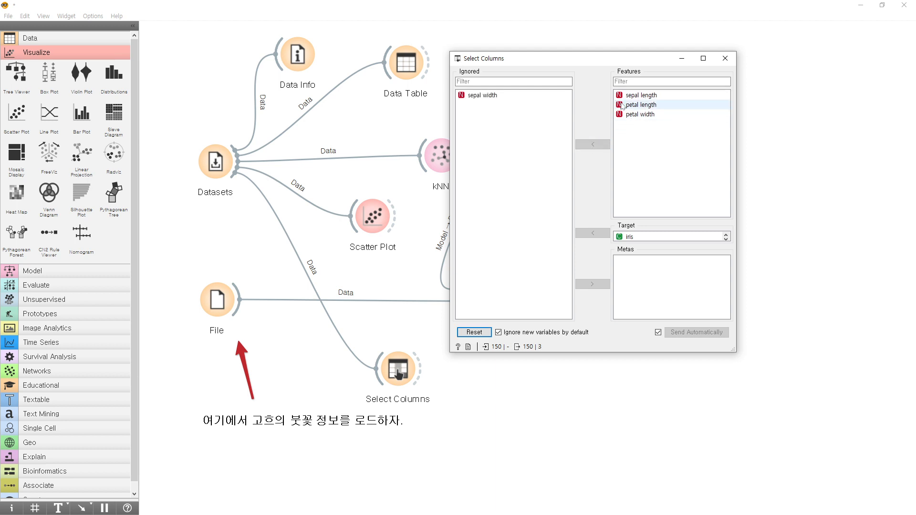
left_click(636, 97)
left_click(593, 144)
left_click(474, 98)
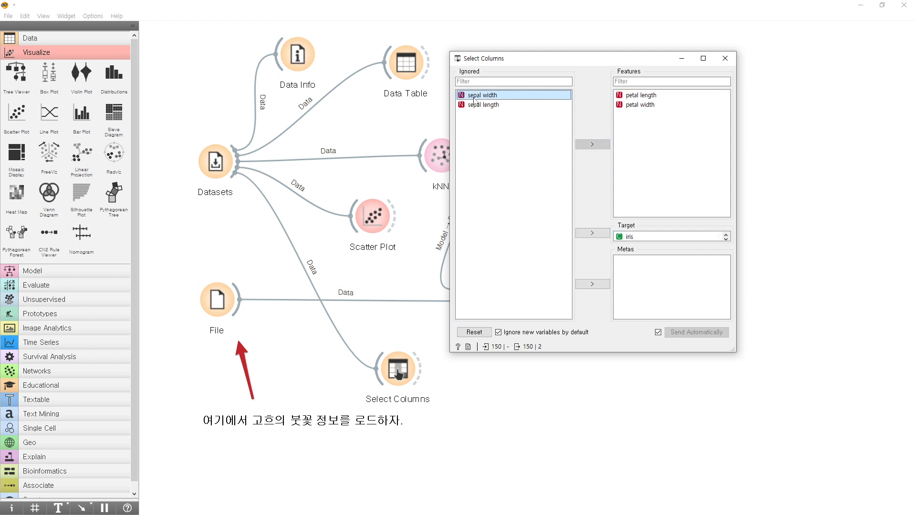
left_click(654, 96)
left_click(653, 106)
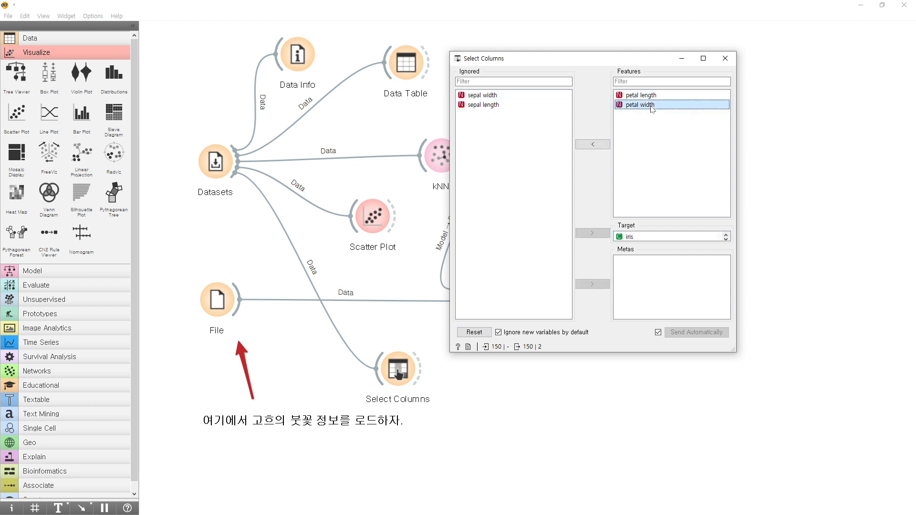
left_click(726, 58)
Shift the Select Columns widget slightly closer to File and connect a new Data Table to its output.
left_click_drag(403, 370, 389, 364)
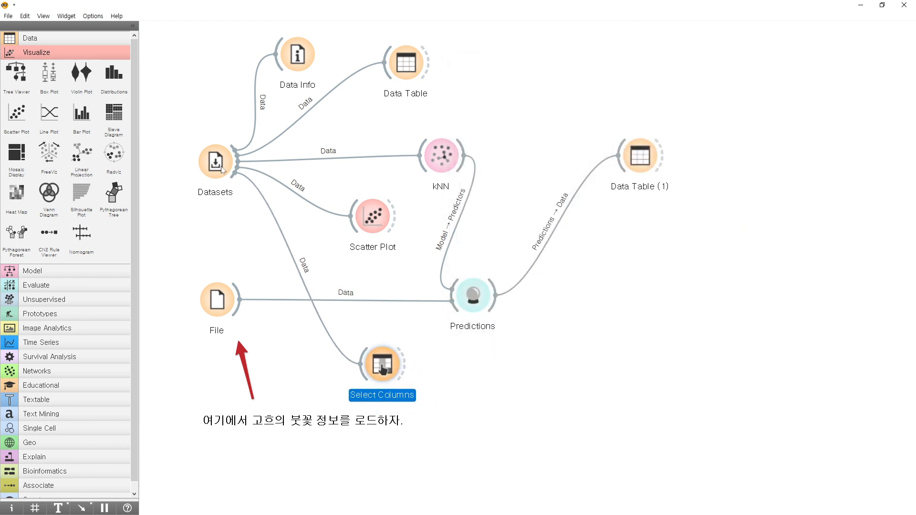
left_click(221, 164)
left_click(385, 374)
left_click_drag(402, 371, 495, 413)
left_click(500, 367)
Open the new Data Table, examine its iris, petal length and petal width columns, and close it.
double_click(495, 413)
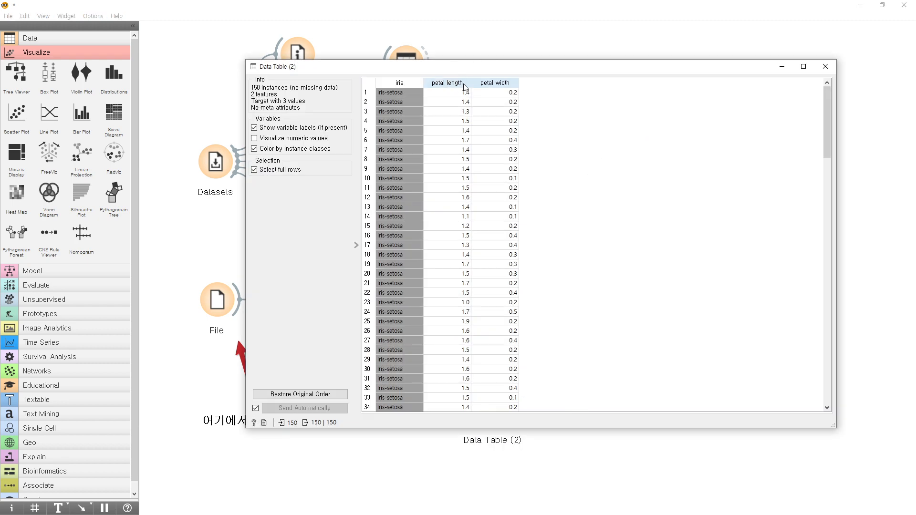
left_click(825, 66)
left_click(505, 416)
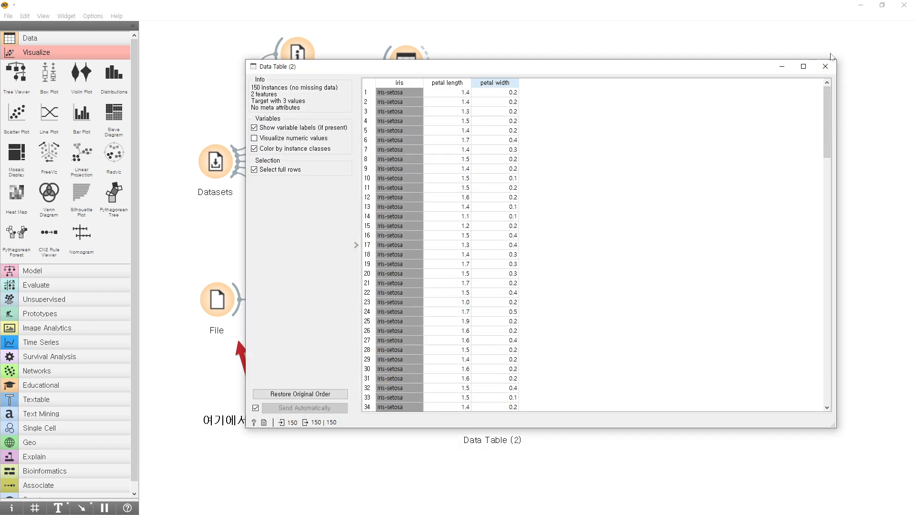
left_click(826, 67)
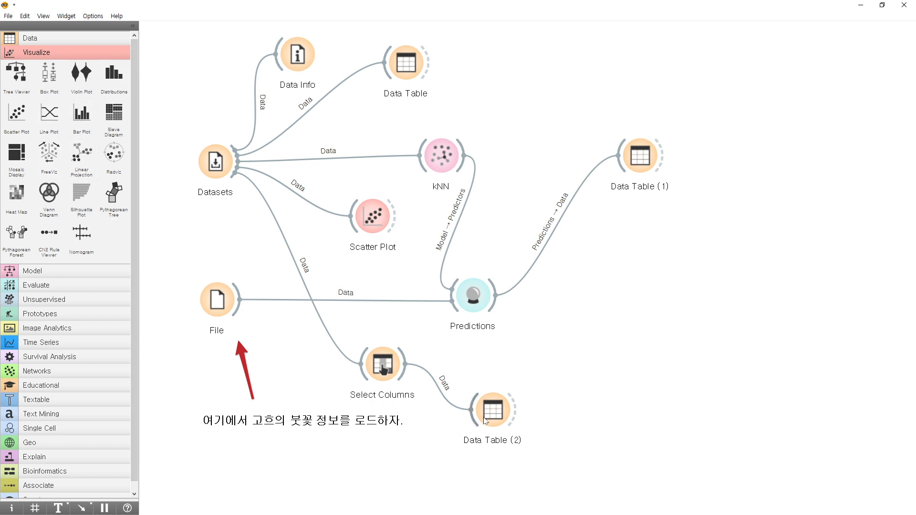
Move the new Data Table lower and add a second Scatter Plot near Predictions, connected to the Select Columns output.
left_click_drag(493, 417, 493, 446)
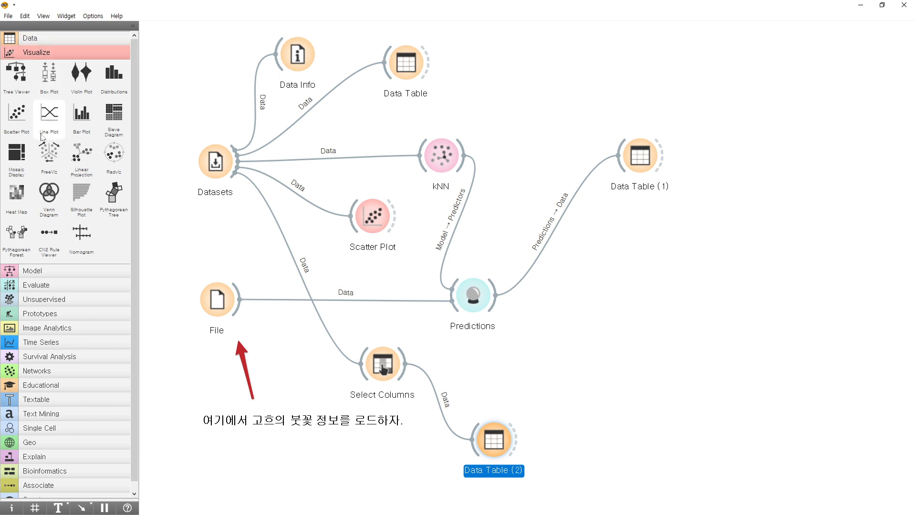
left_click(17, 114)
mouse_move(600, 446)
left_mouse_down()
mouse_move(557, 368)
mouse_move(549, 329)
left_mouse_up()
mouse_move(405, 361)
left_mouse_down()
mouse_move(525, 339)
mouse_move(534, 327)
mouse_move(556, 337)
mouse_move(524, 321)
mouse_move(542, 323)
left_mouse_up()
left_click(519, 315)
left_click(501, 320)
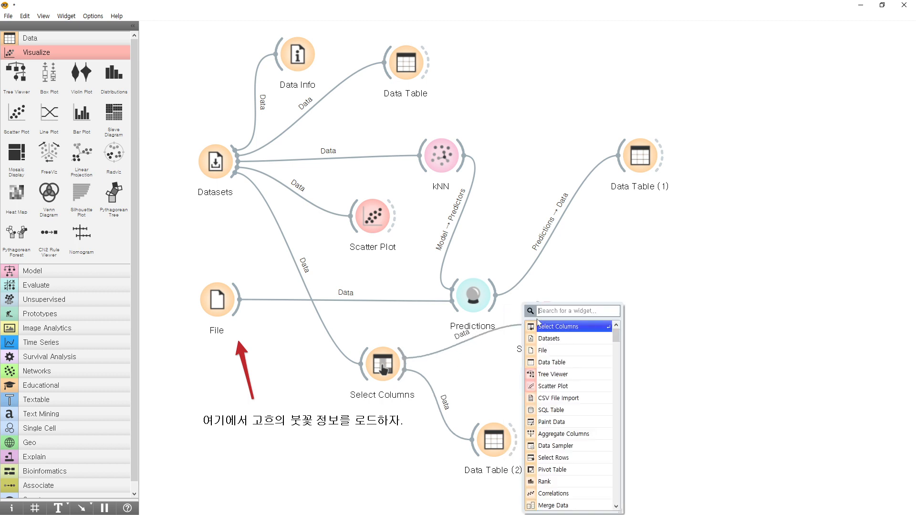
left_click(470, 332)
Open Scatter Plot (1), check which variables are available for its x axis, and close it.
double_click(546, 321)
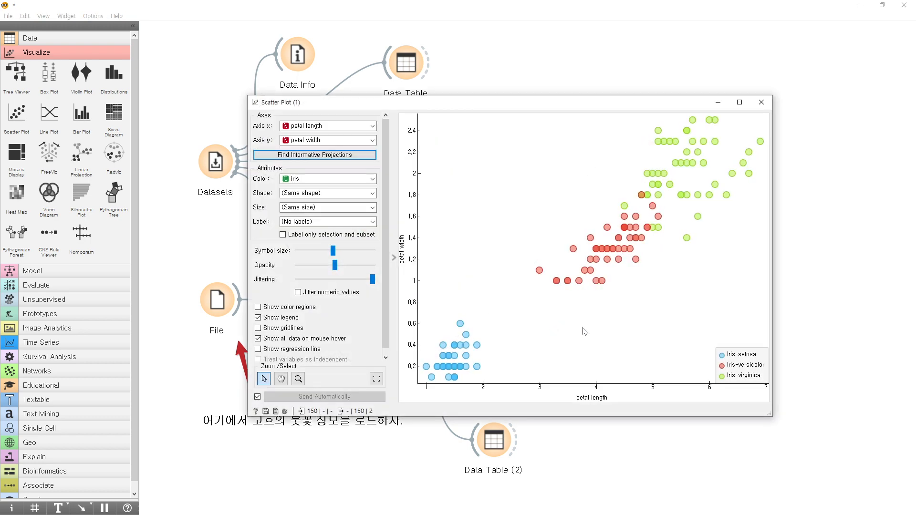
left_click(339, 126)
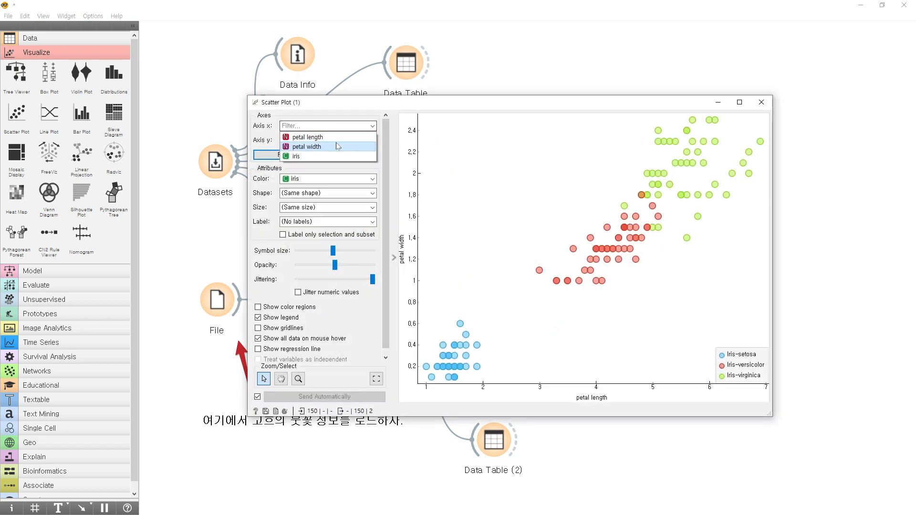
left_click(497, 106)
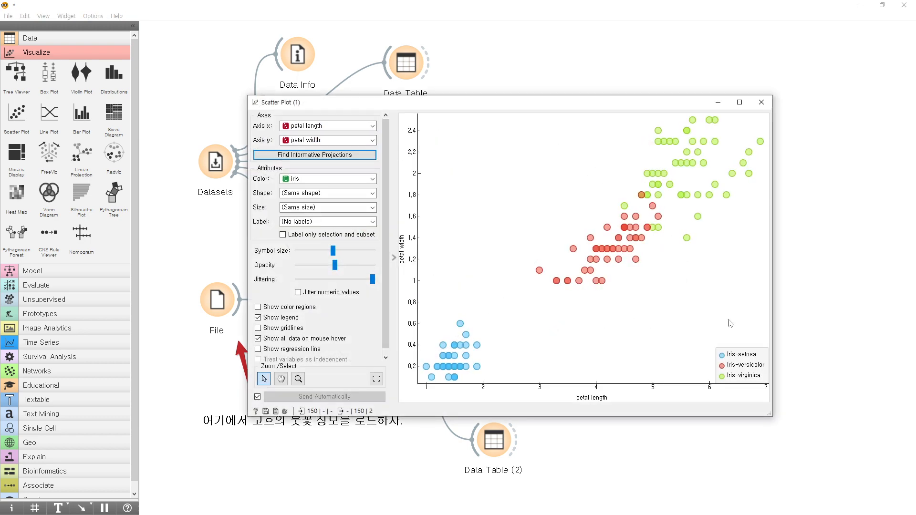
left_click(762, 102)
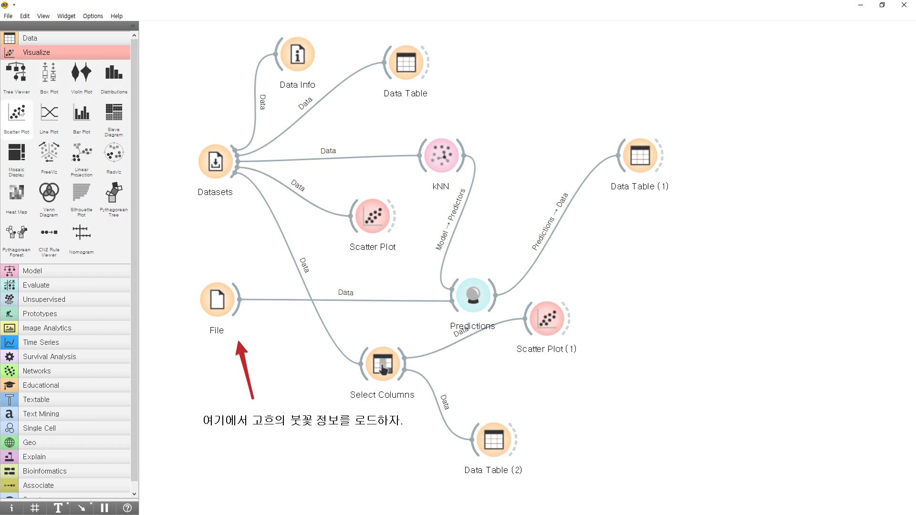
Add another Scatter Plot connected to Data Table (2)'s output, open it, and shift its window clear of both widgets.
left_click_drag(27, 135, 653, 408)
left_click_drag(516, 440, 645, 430)
double_click(646, 432)
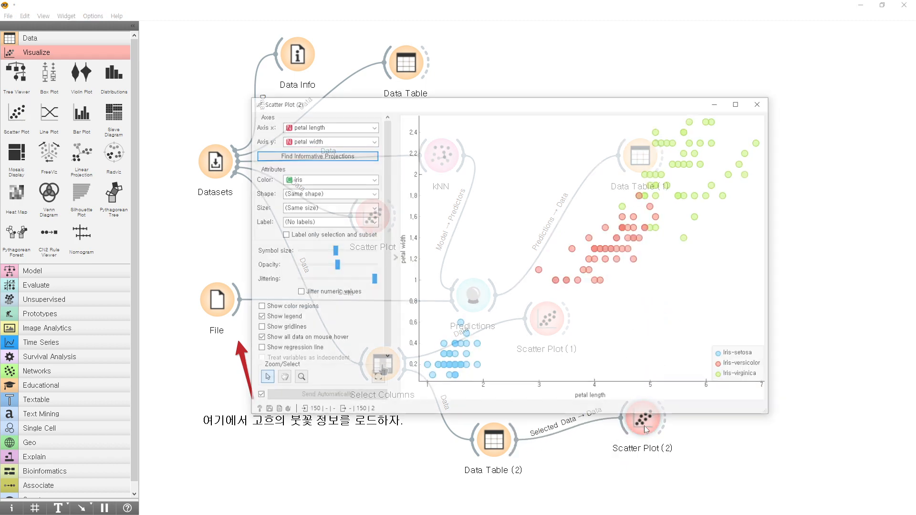
left_click_drag(569, 107, 643, 35)
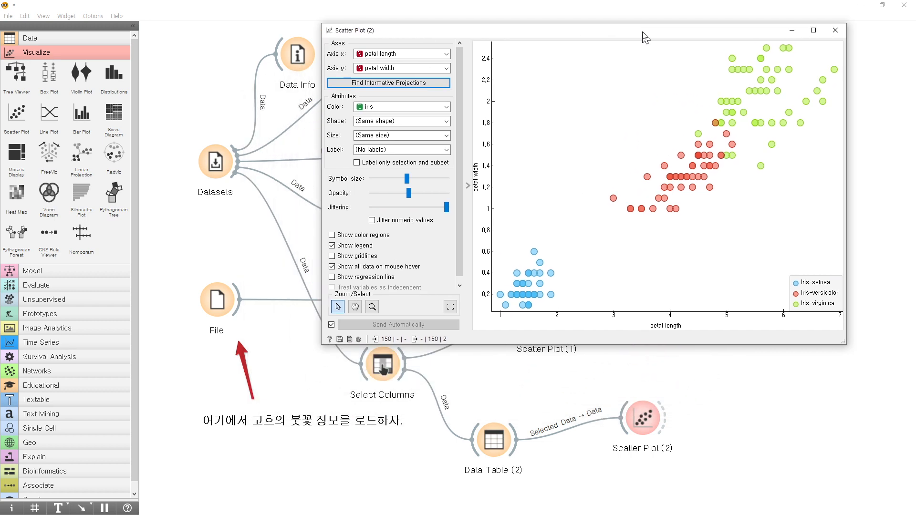
Open Data Table (2) alongside the plot and select the Iris-setosa rows 1 to 50.
double_click(494, 440)
left_click_drag(486, 69, 774, 174)
left_click(692, 198)
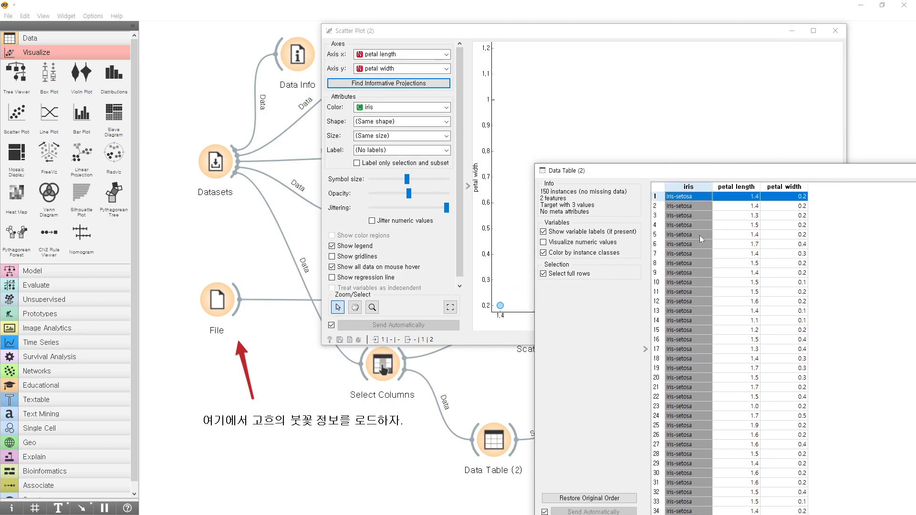
scroll(693, 445, "down", 6)
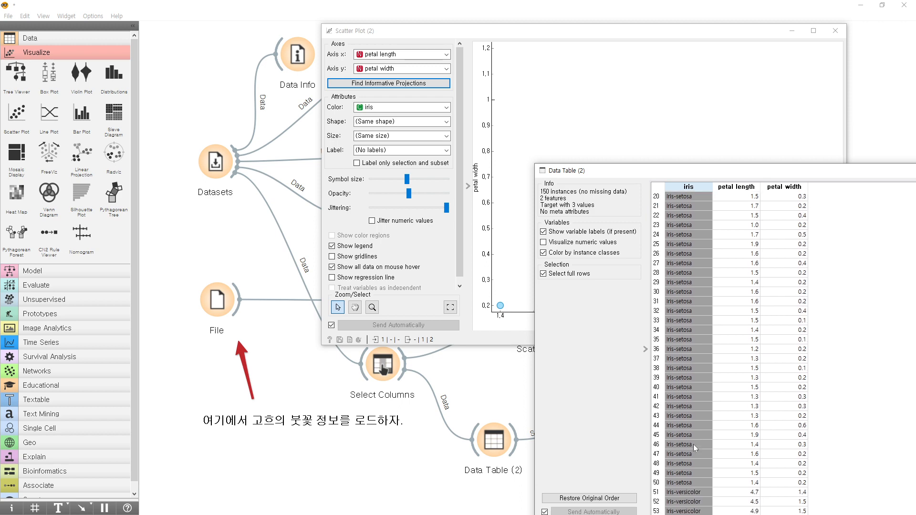
left_click(693, 481, "shift")
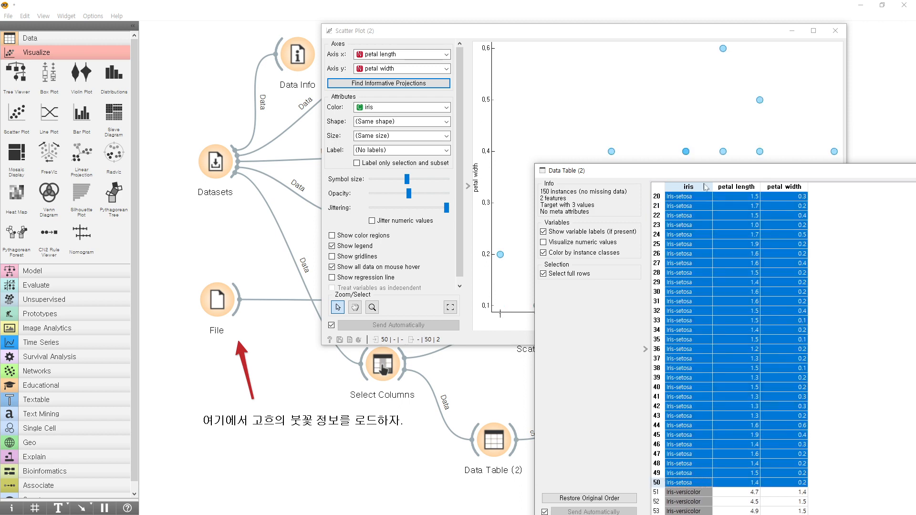
Place the Data Table (2) window beside the plot and select rows 39 to 59, spanning Iris-setosa and Iris-versicolor.
left_click_drag(707, 180, 209, 82)
left_click_drag(599, 210, 327, 196)
left_click(206, 186)
scroll(202, 239, "down", 5)
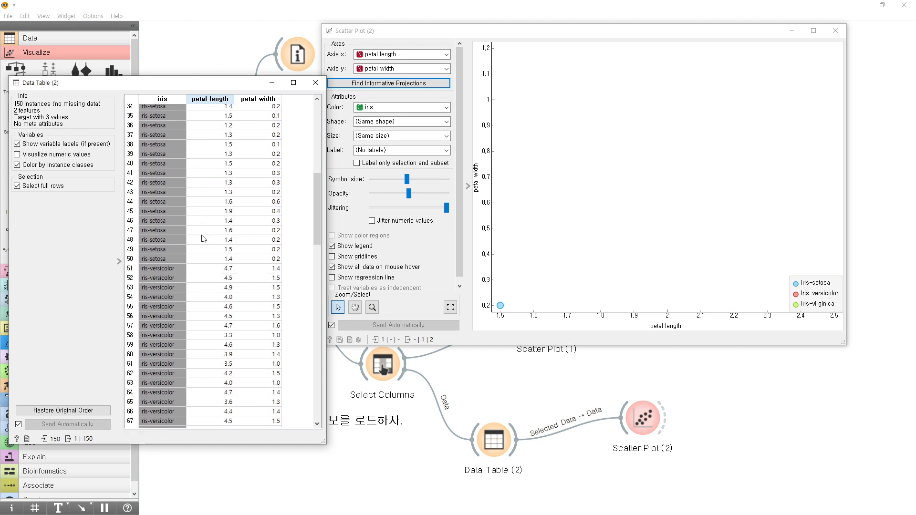
left_click(181, 155)
left_click(195, 345, "shift")
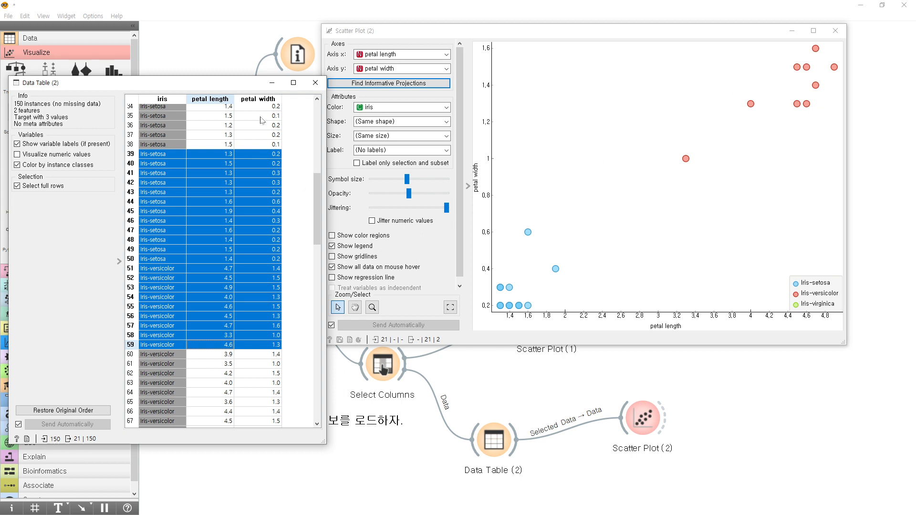
Sort Data Table (2) by petal length and select the rows from 6 through 70, plus row 91.
left_click(226, 101)
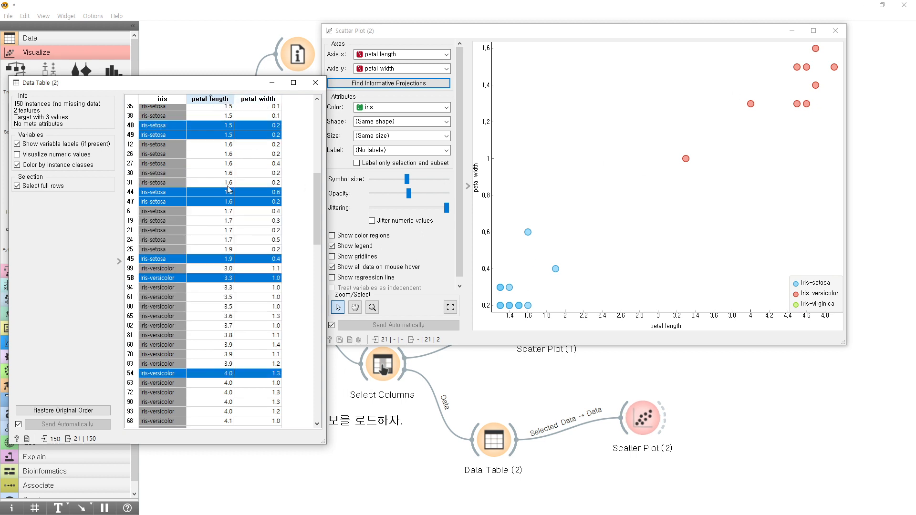
left_click(208, 115)
scroll(234, 155, "down", 3)
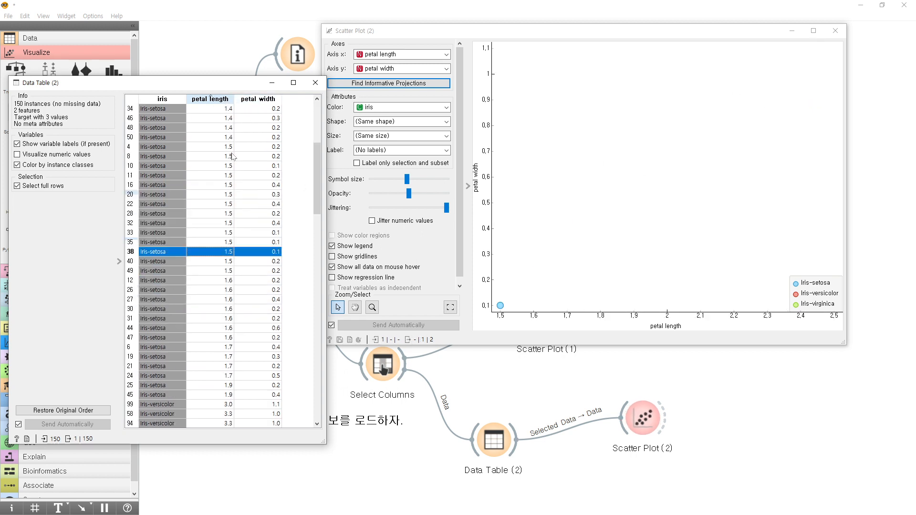
scroll(233, 156, "up", 2)
left_click(226, 165)
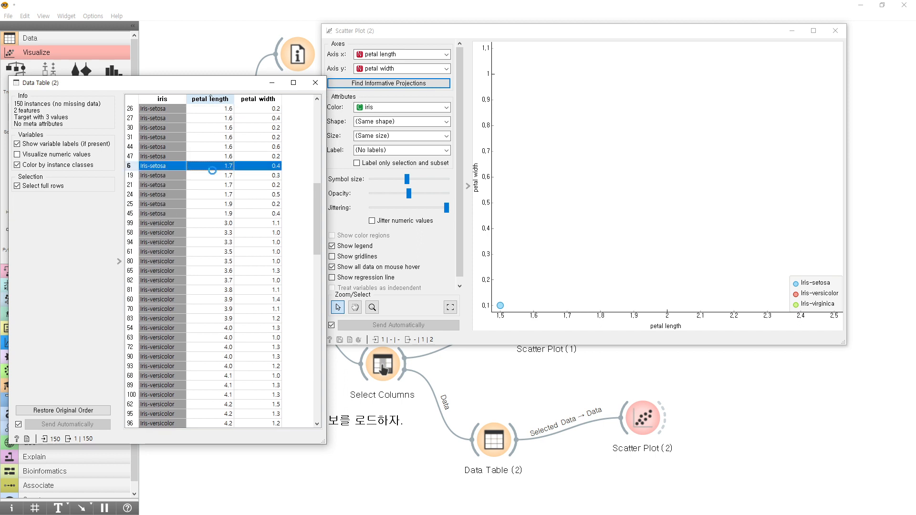
left_click(226, 313, "shift")
scroll(224, 308, "down", 5)
left_click(212, 356, "ctrl")
scroll(212, 355, "down", 10)
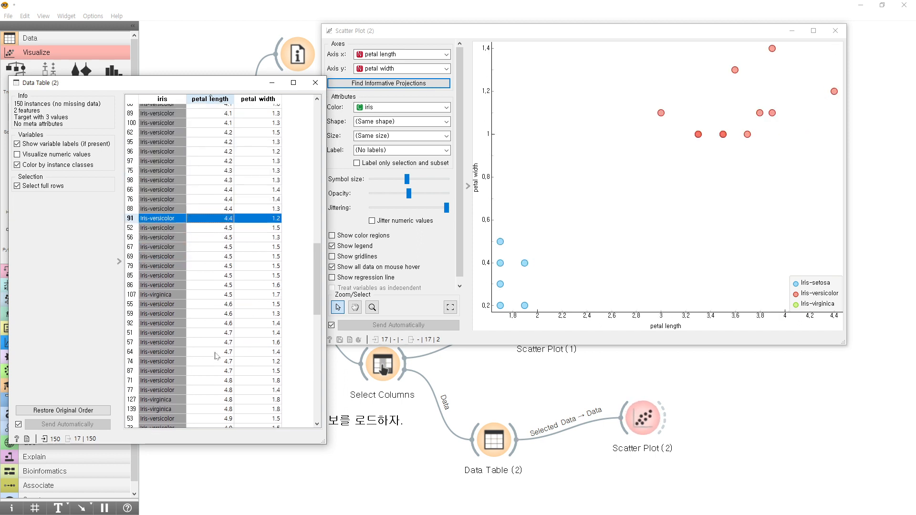
Add the Iris-virginica rows 144, 145, 133, 129, 113, 103 and 131 to the table selection.
scroll(217, 342, "down", 10)
left_click(218, 318, "ctrl")
left_click(219, 270, "ctrl")
left_click(220, 213, "ctrl")
left_click(221, 203, "ctrl")
left_click(220, 165, "ctrl")
left_click(218, 308, "ctrl")
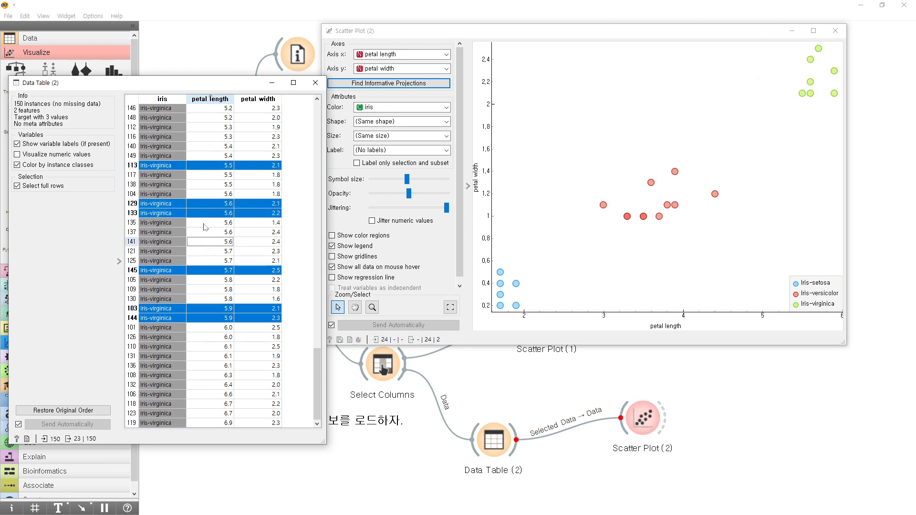
left_click(210, 356, "ctrl")
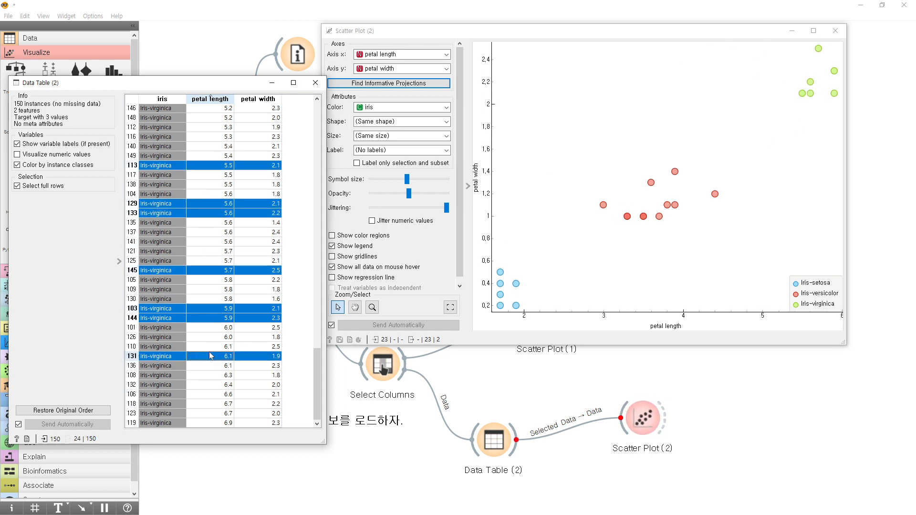
Remove rows 129, 145 and 103 from the table selection and add row 108.
left_click(222, 203, "ctrl")
left_click(221, 270, "ctrl")
left_click(220, 308, "ctrl")
left_click(220, 375, "ctrl")
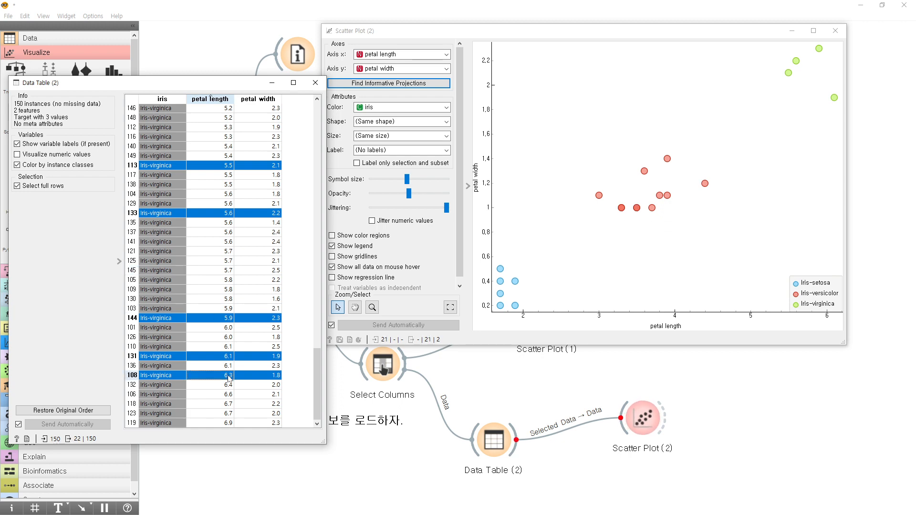
Reduce the table selection to Iris-virginica row 125 alone, and close the Scatter Plot (2) and Data Table (2) windows.
left_click(222, 289, "ctrl")
left_click(223, 242, "ctrl")
left_click(227, 261, "ctrl")
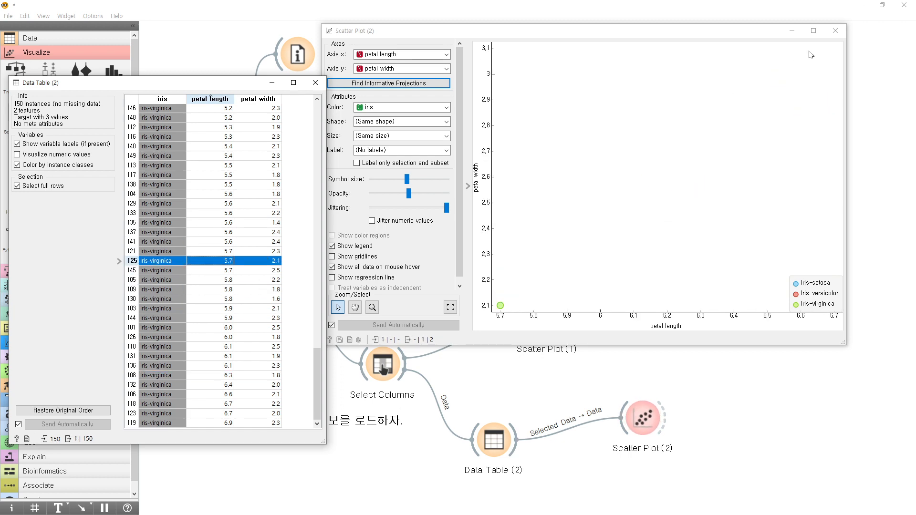
left_click(835, 31)
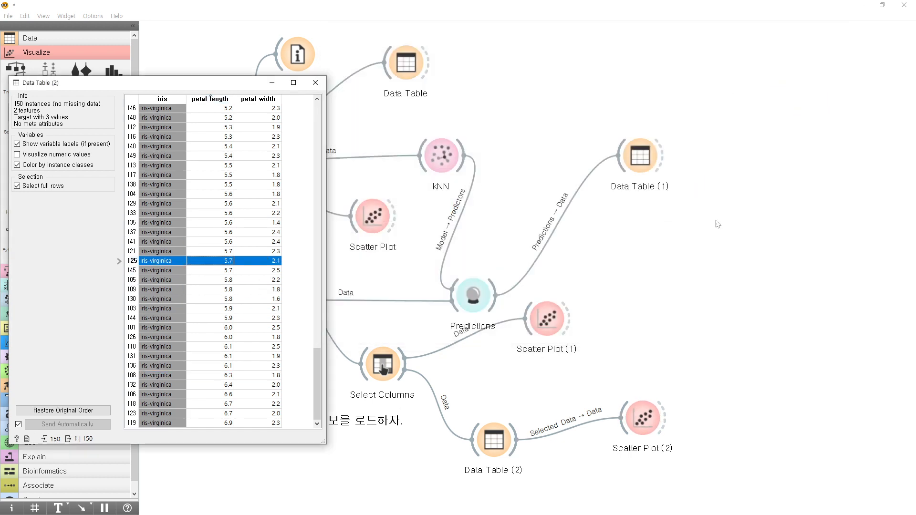
left_click(315, 82)
Add a Select Rows widget above kNN, connected to the Datasets output, and open it.
left_click(384, 366)
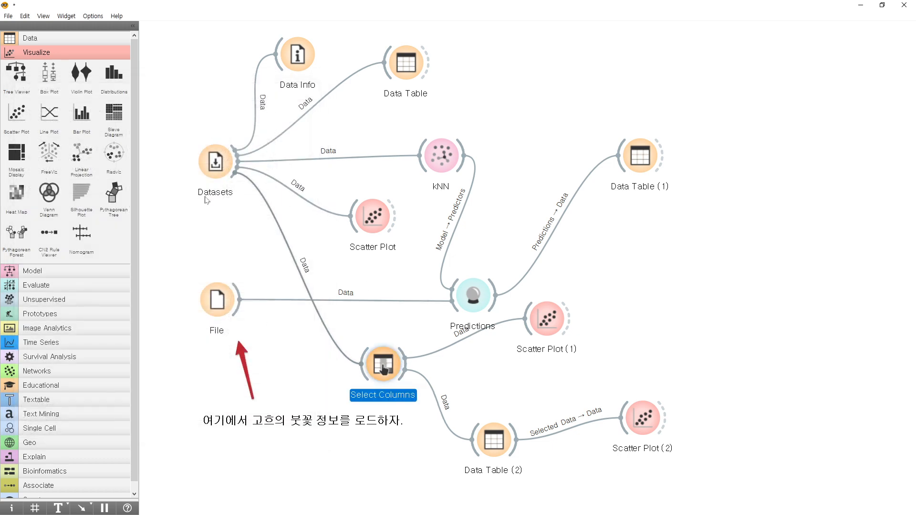
left_click(30, 38)
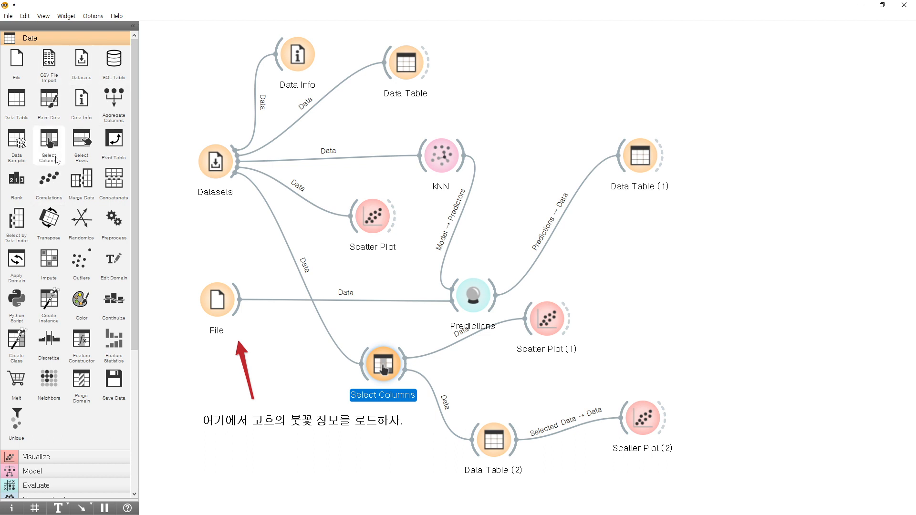
left_click_drag(81, 143, 545, 81)
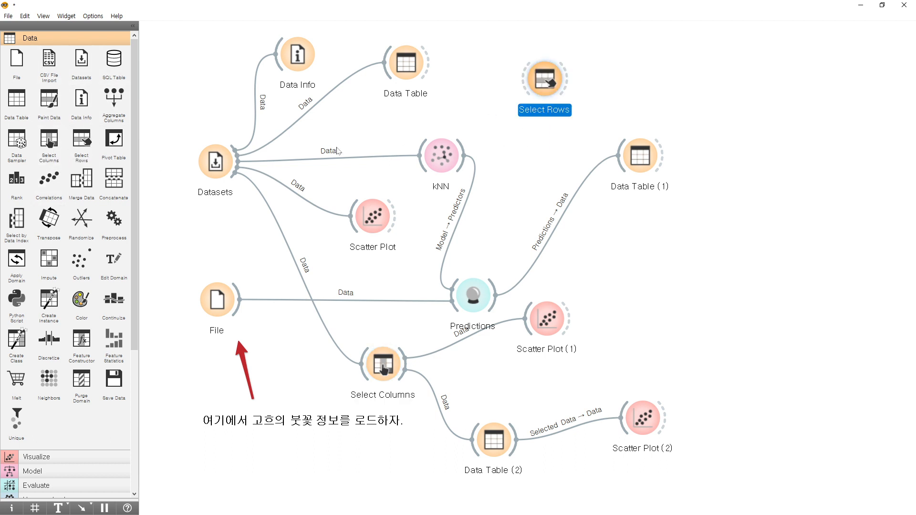
double_click(543, 80)
left_click_drag(461, 157, 509, 175)
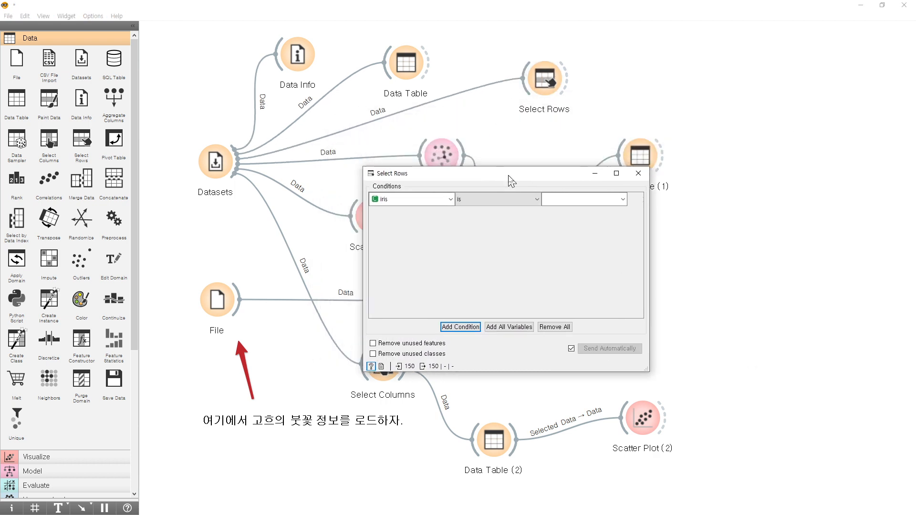
Set the Select Rows condition to iris is Iris-setosa and close the widget.
left_click(395, 201)
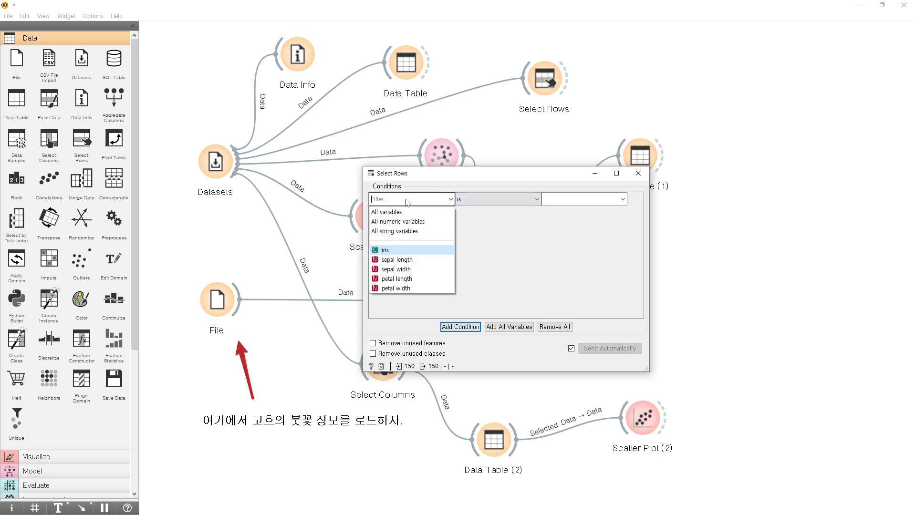
left_click(410, 252)
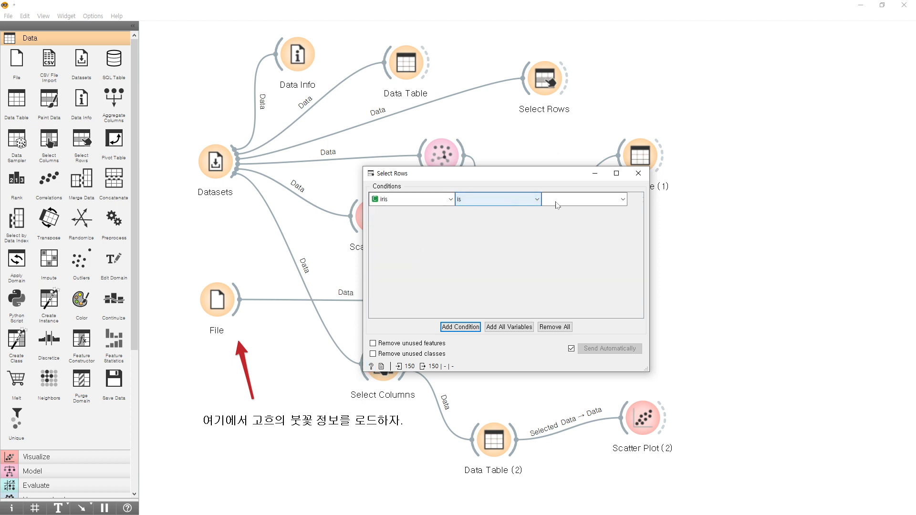
left_click(573, 199)
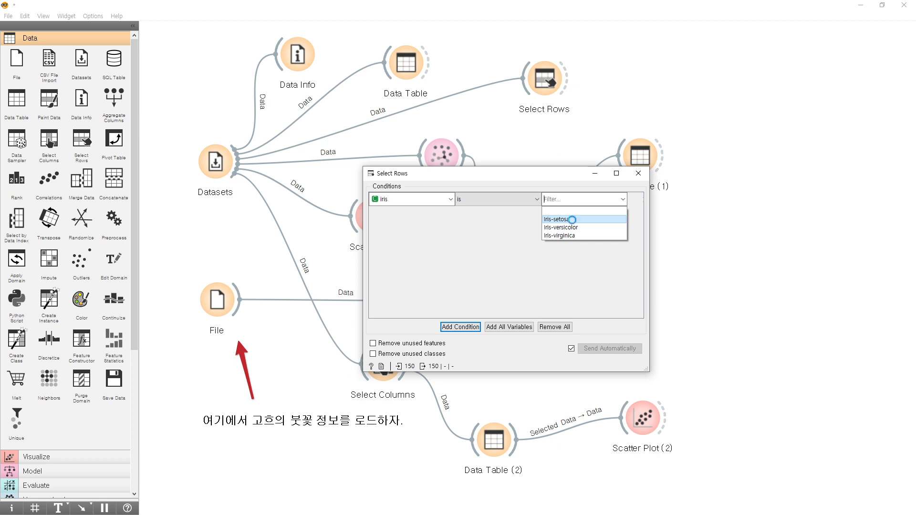
left_click(572, 221)
left_click(637, 175)
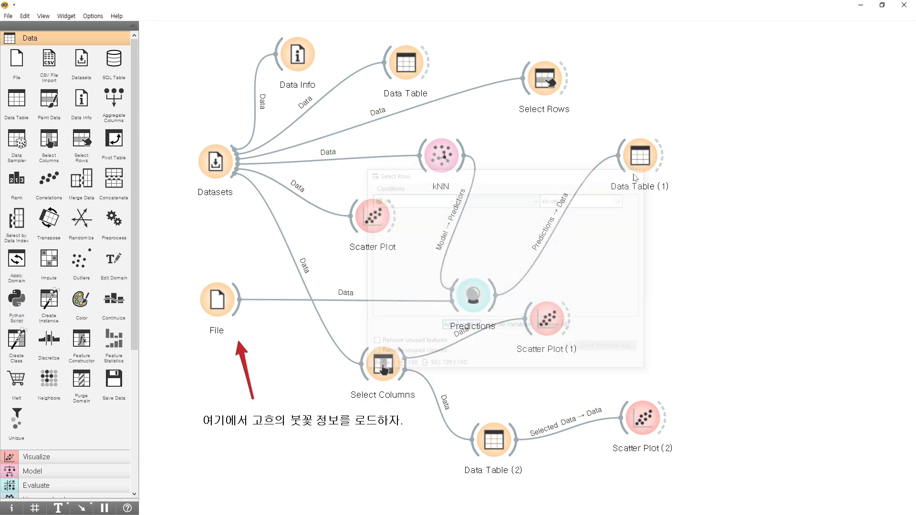
Shift Select Rows slightly lower and add a new Data Table above Data Table (1), connected to the Select Rows output.
left_click_drag(555, 81, 543, 93)
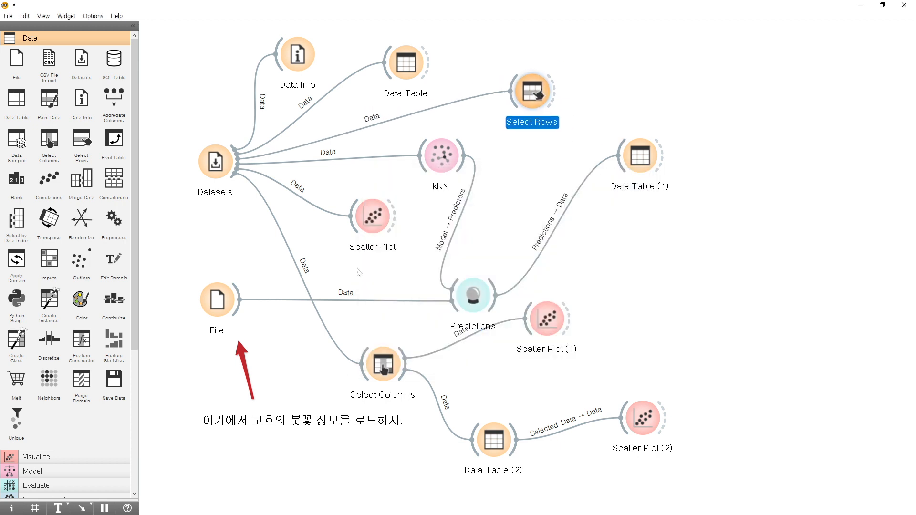
left_click(21, 113)
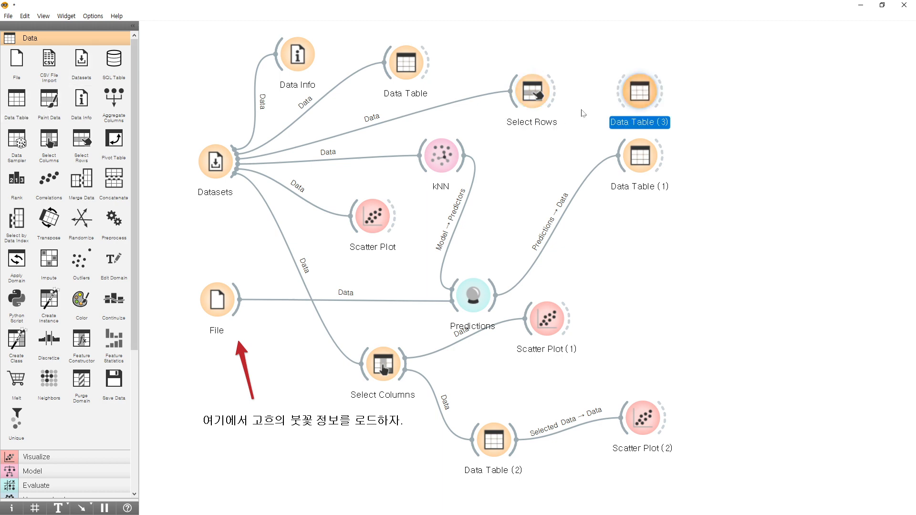
left_click_drag(635, 96, 644, 62)
left_click_drag(555, 93, 640, 60)
Open Data Table (3), examine the rows filtered by Select Rows, and close it.
double_click(649, 57)
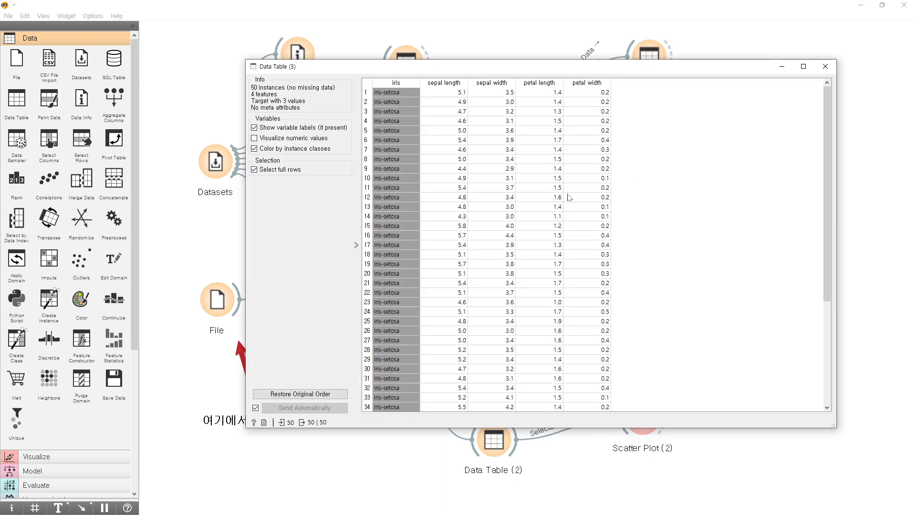
scroll(422, 127, "down", 5)
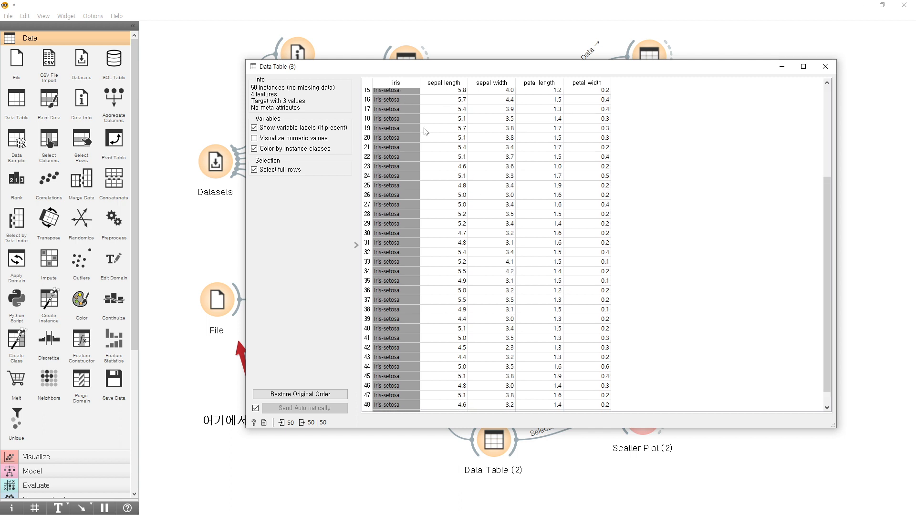
scroll(407, 273, "up", 5)
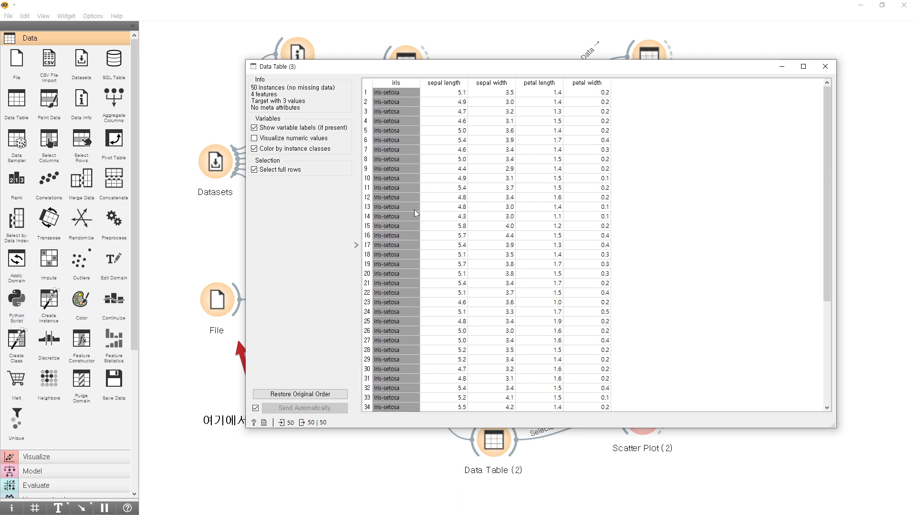
left_click(826, 67)
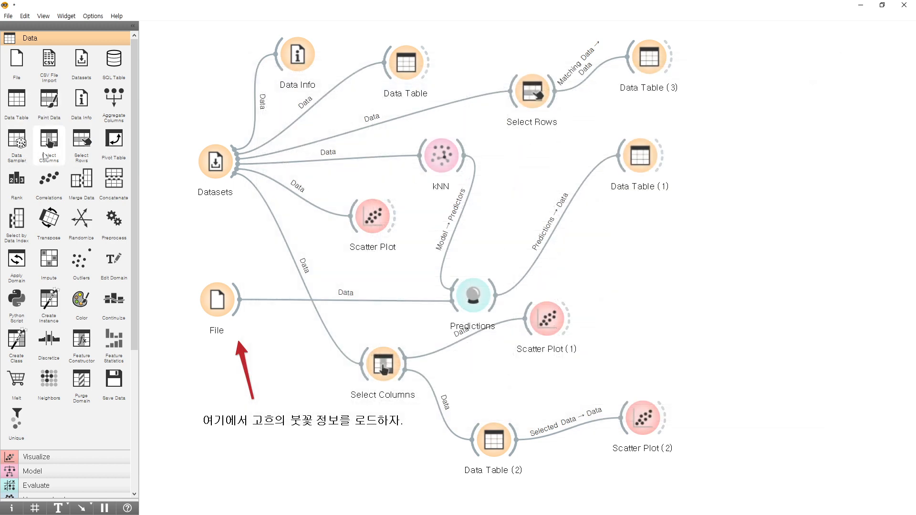
Add a Scatter Plot beside Data Table (3), connected to its Selected Data output, open it, and move its window clear of the table widget.
left_click(37, 459)
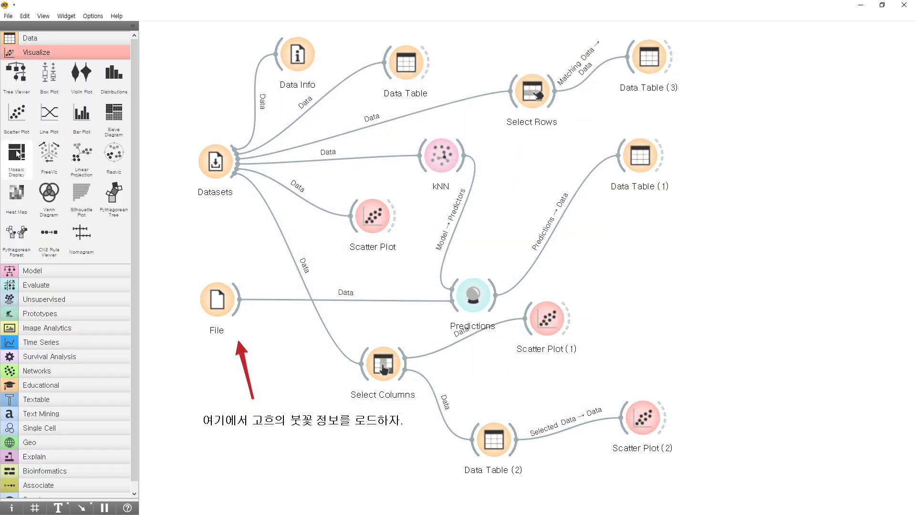
left_click(17, 113)
left_click_drag(671, 63, 757, 62)
double_click(762, 65)
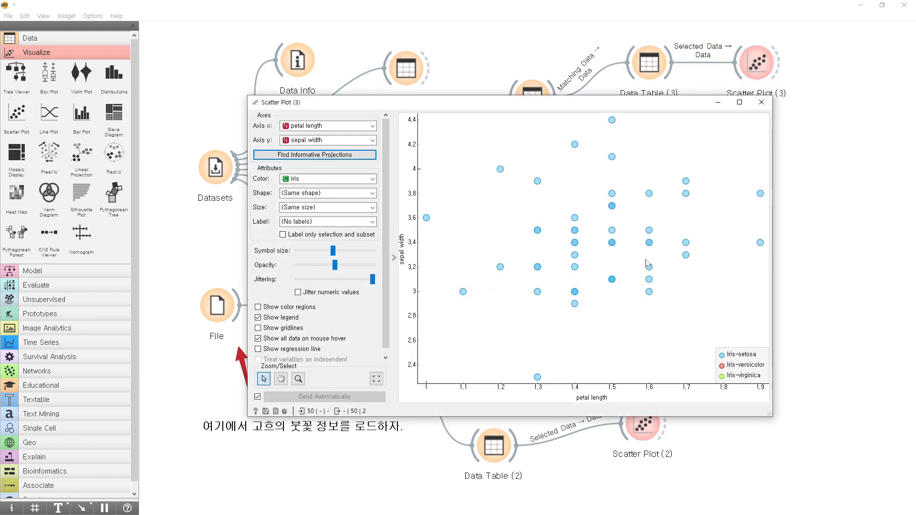
left_click_drag(601, 109, 711, 185)
Open Data Table (3), narrow its window beside the scatter plot, and sort the rows by ascending petal length.
double_click(662, 60)
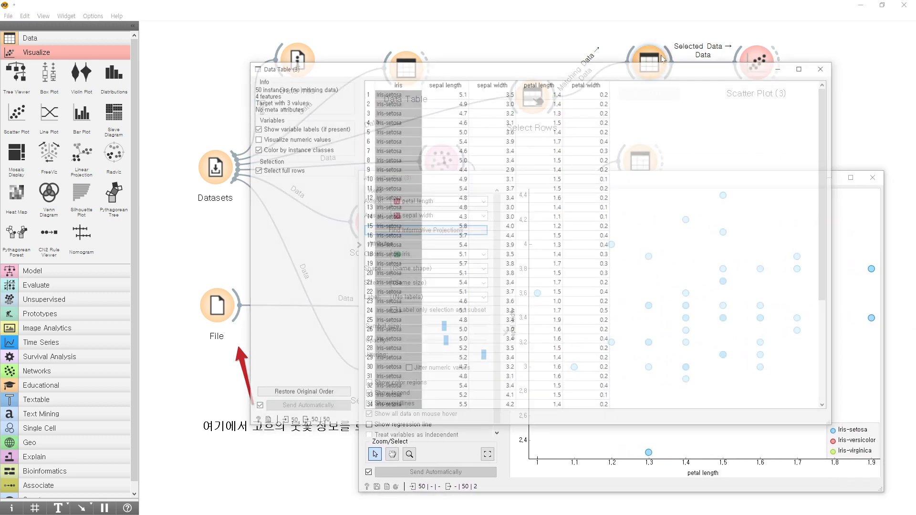
left_click_drag(651, 71, 428, 76)
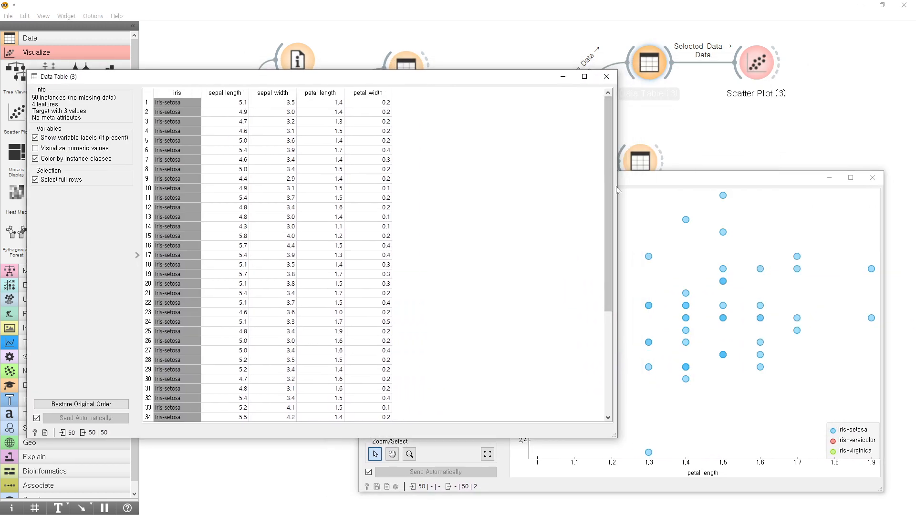
left_click_drag(617, 190, 420, 190)
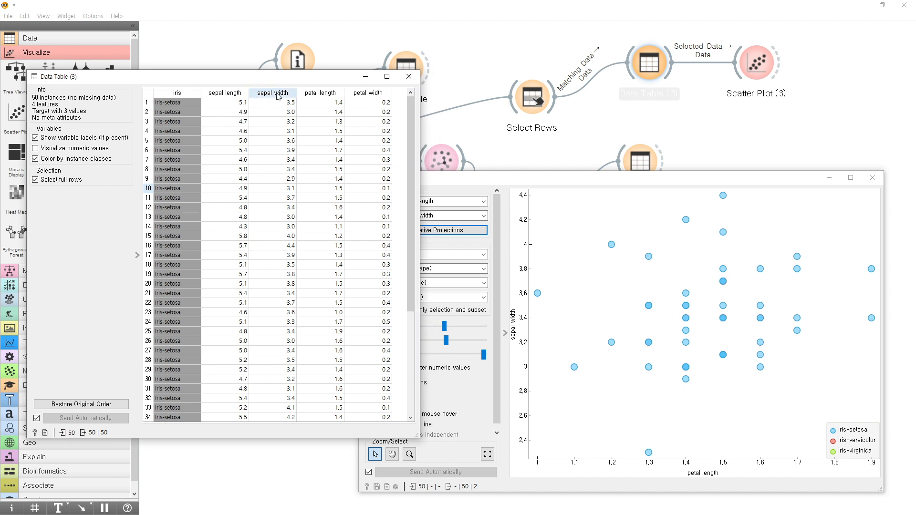
left_click(334, 95)
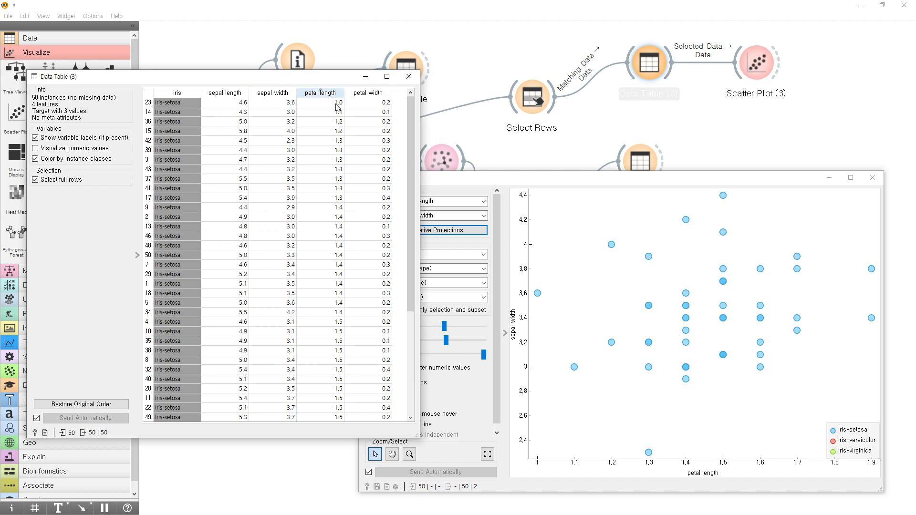
left_click_drag(408, 189, 406, 287)
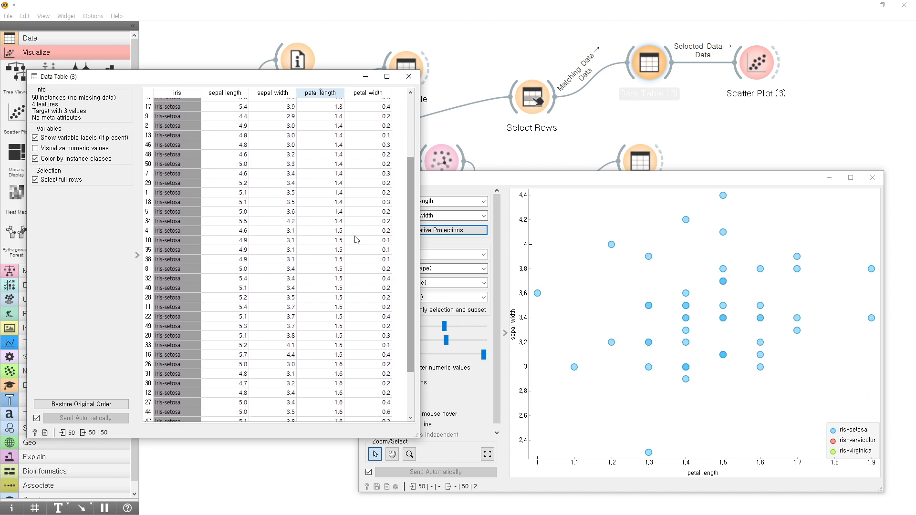
Select the table rows with petal lengths from 1.5 to 1.9 to plot them, and close the table and scatter plot.
left_click(182, 233)
scroll(224, 263, "down", 2)
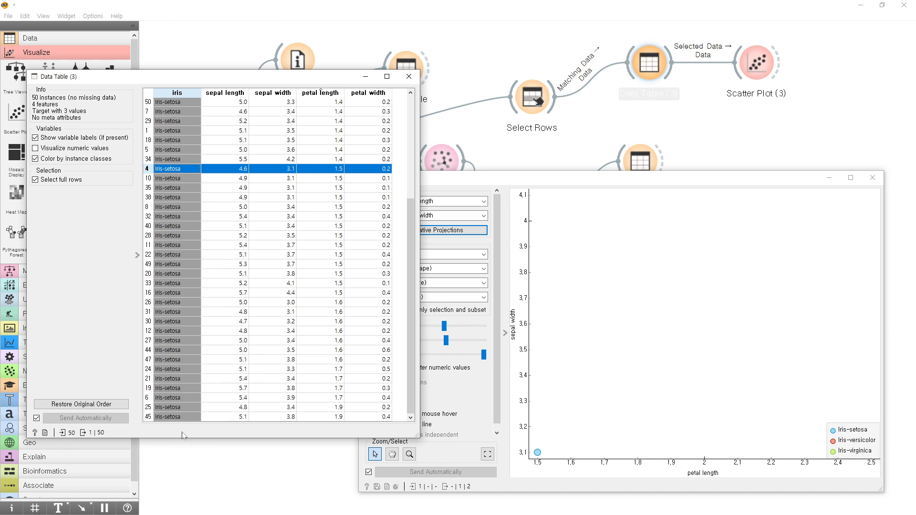
left_click(185, 419, "shift")
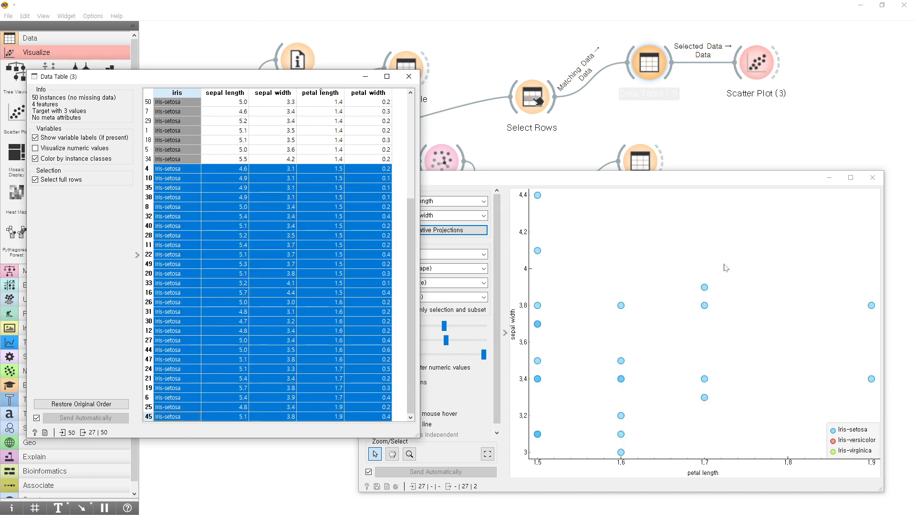
left_click(409, 76)
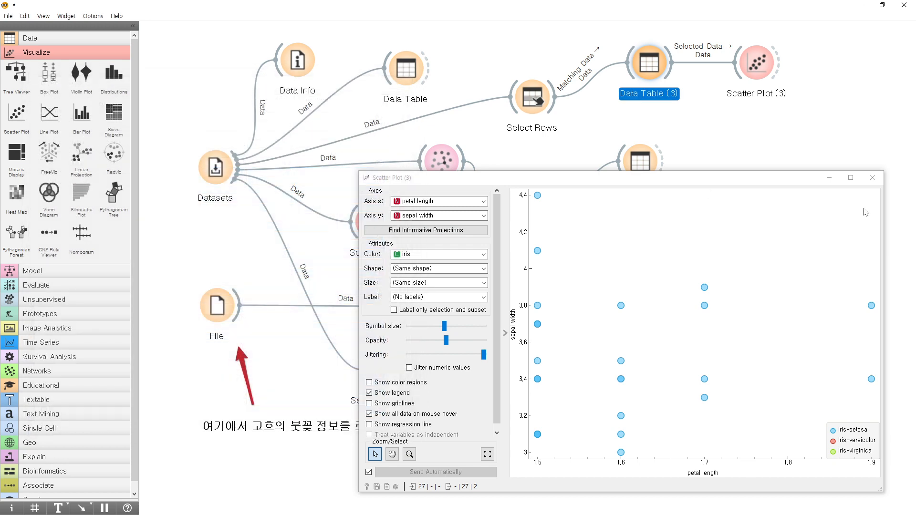
left_click(873, 177)
left_click(690, 245)
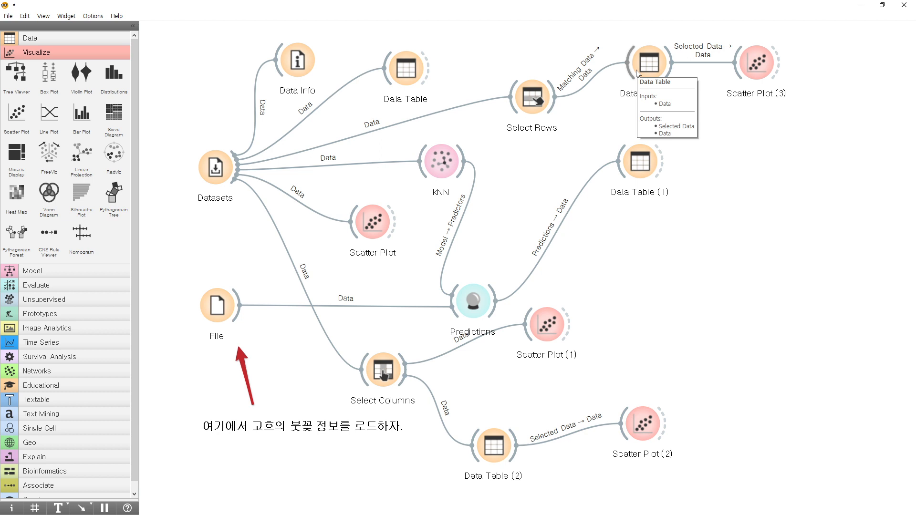
left_click(655, 67)
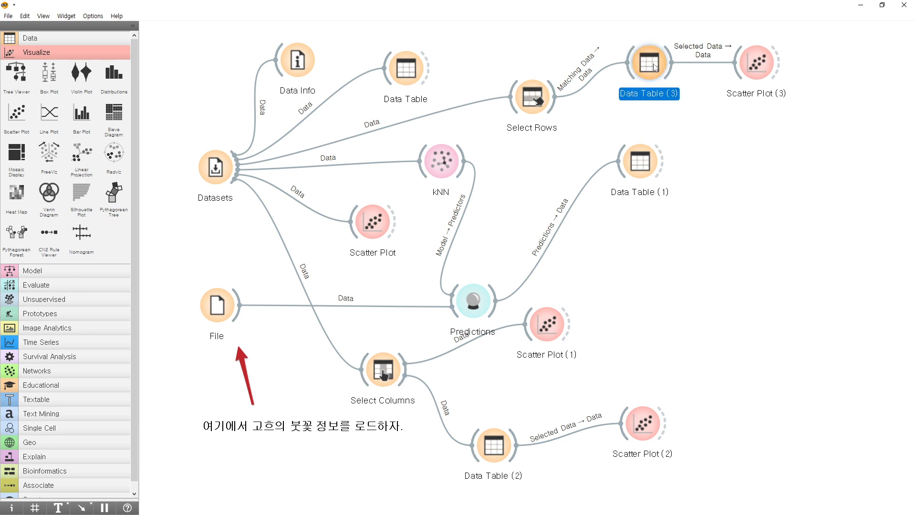
left_click(753, 72)
left_click(654, 79)
left_click(537, 90)
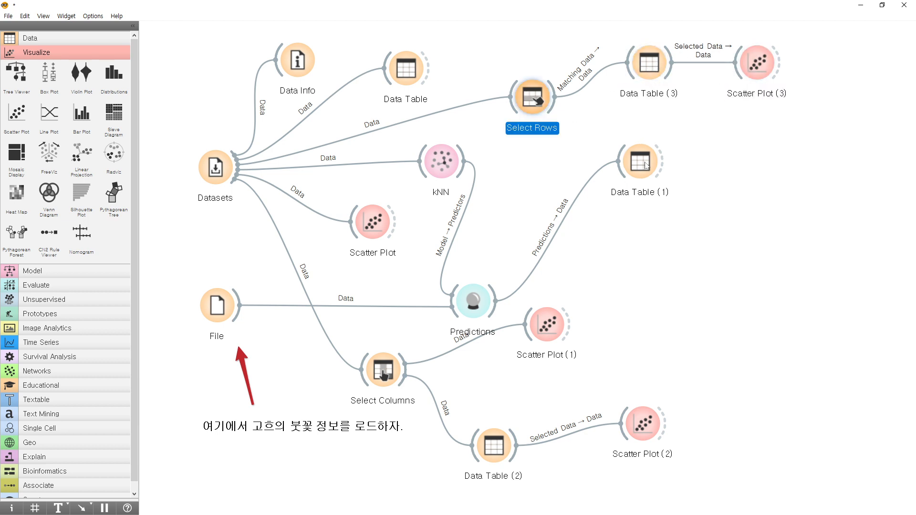
left_click(638, 154)
left_click(458, 300)
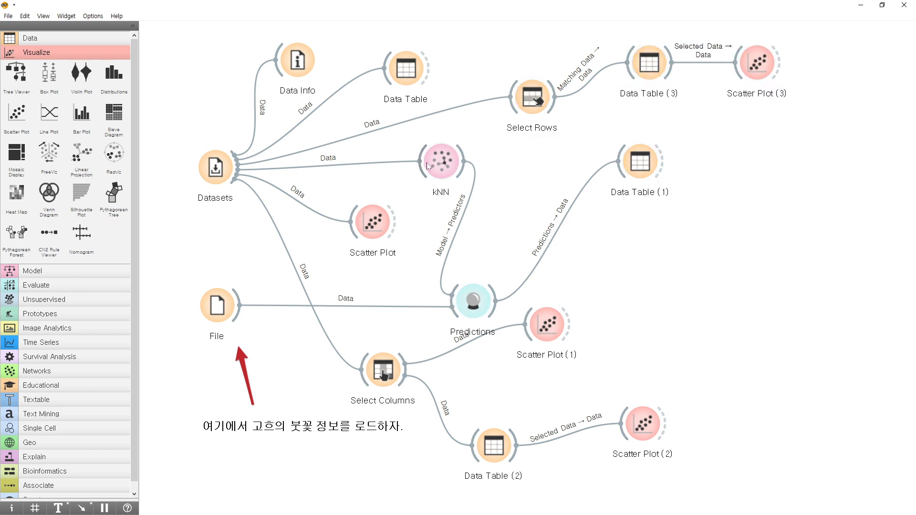
left_click(373, 222)
left_click(215, 168)
left_click(298, 61)
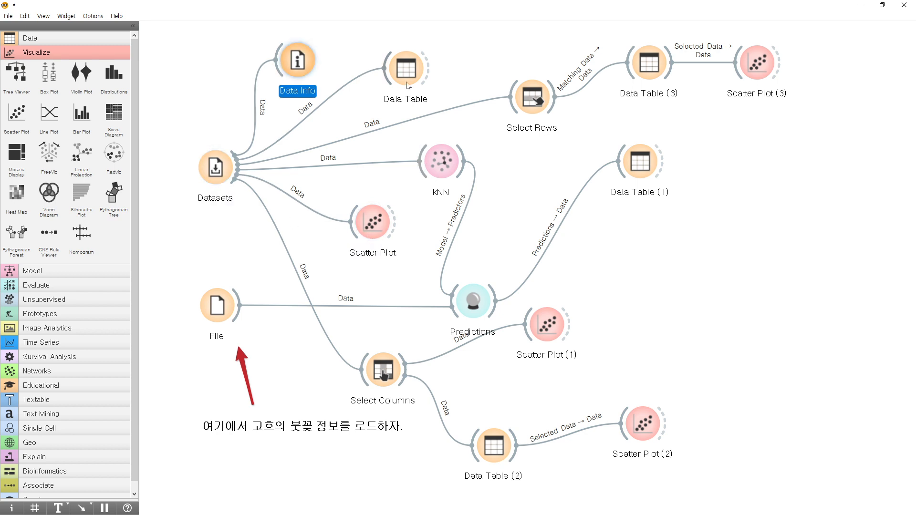
left_click(400, 69)
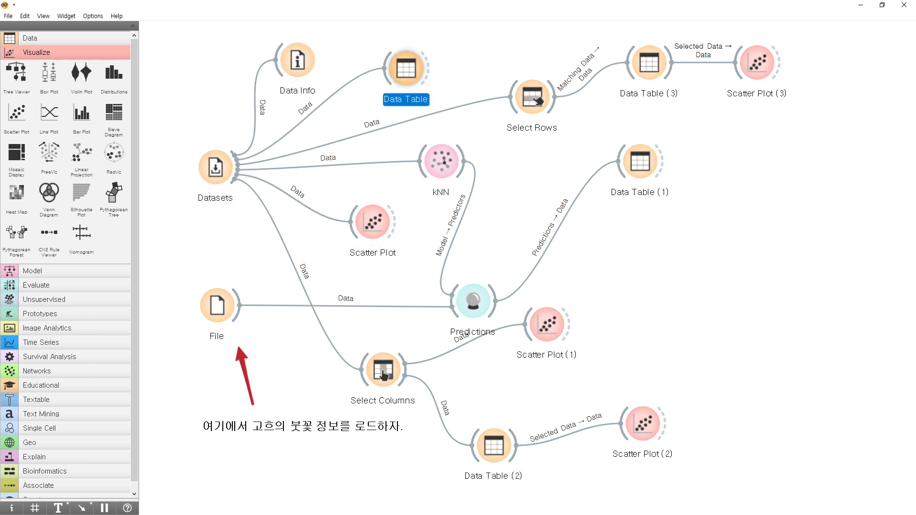
double_click(406, 69)
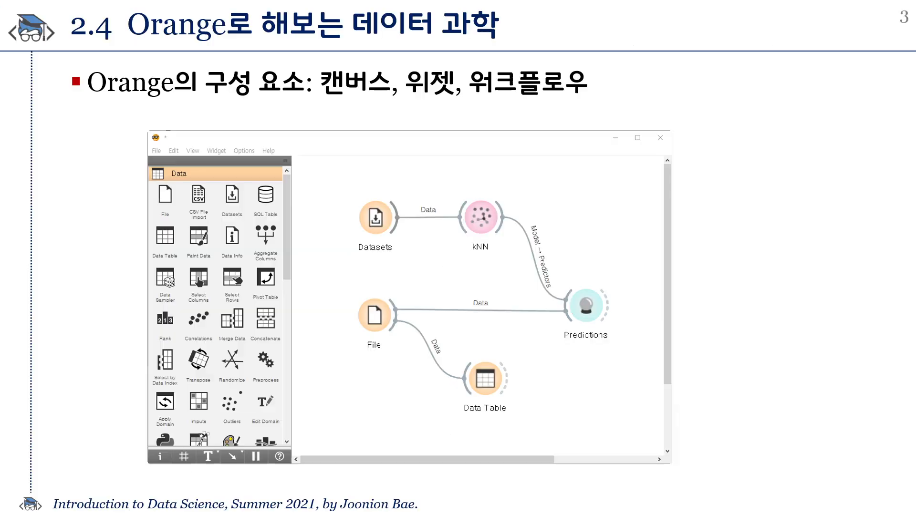
left_click(711, 253)
left_click(709, 253)
left_click(708, 254)
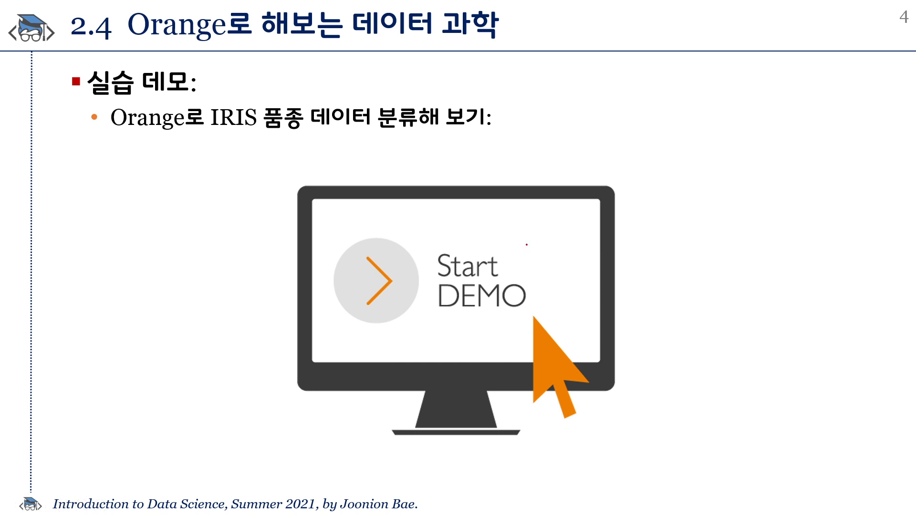
mouse_move(541, 98)
left_mouse_down()
mouse_move(527, 100)
mouse_move(531, 74)
mouse_move(544, 80)
mouse_move(583, 68)
mouse_move(593, 80)
left_mouse_up()
mouse_move(567, 93)
left_mouse_down()
mouse_move(547, 99)
mouse_move(569, 98)
left_mouse_up()
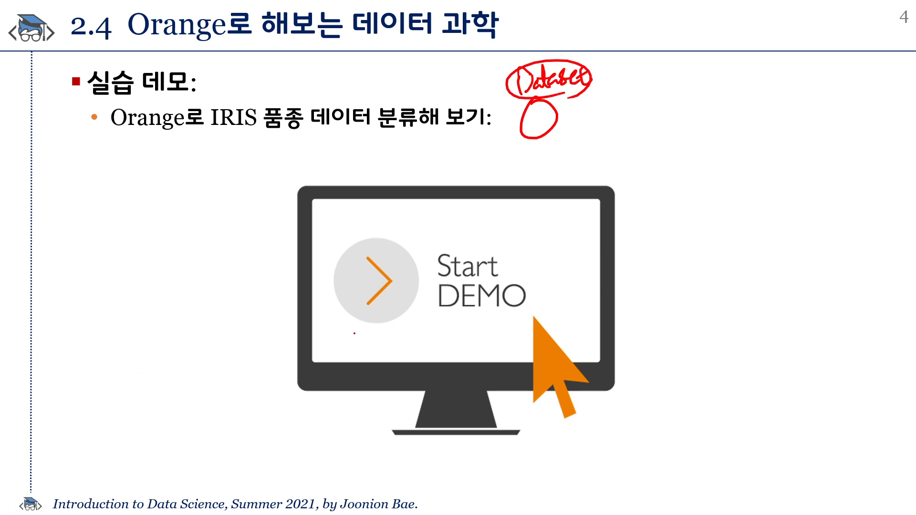
mouse_move(553, 127)
left_mouse_down()
mouse_move(645, 146)
mouse_move(685, 137)
mouse_move(698, 120)
mouse_move(707, 133)
left_mouse_up()
mouse_move(709, 148)
left_mouse_down()
mouse_move(663, 164)
mouse_move(705, 143)
left_mouse_up()
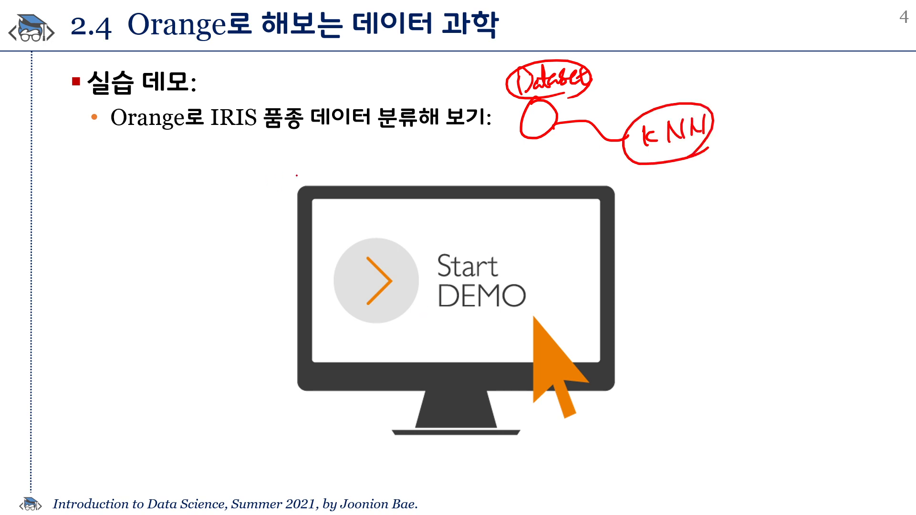
mouse_move(570, 234)
left_mouse_down()
mouse_move(553, 265)
mouse_move(573, 232)
left_mouse_up()
mouse_move(532, 215)
left_mouse_down()
mouse_move(554, 205)
mouse_move(540, 232)
left_mouse_up()
left_click_drag(539, 219, 564, 212)
left_click_drag(568, 203, 573, 220)
left_click_drag(579, 215, 585, 219)
left_click(588, 218)
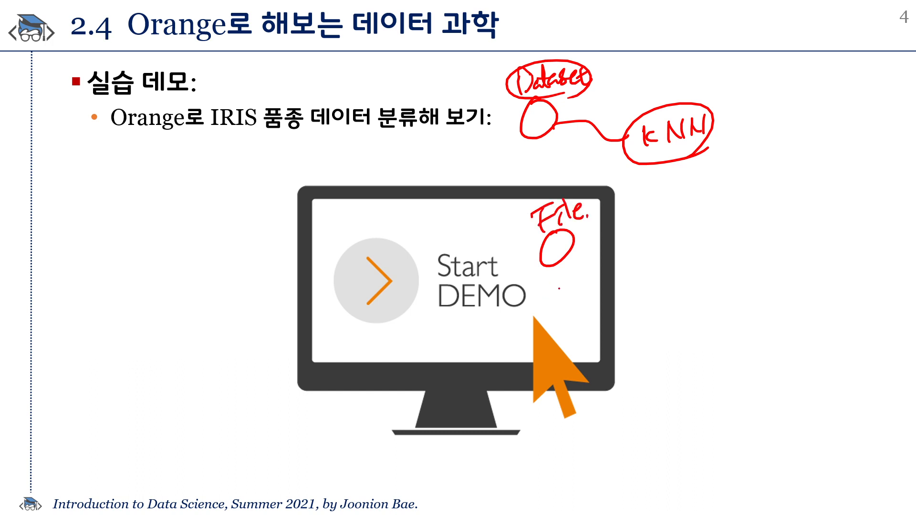